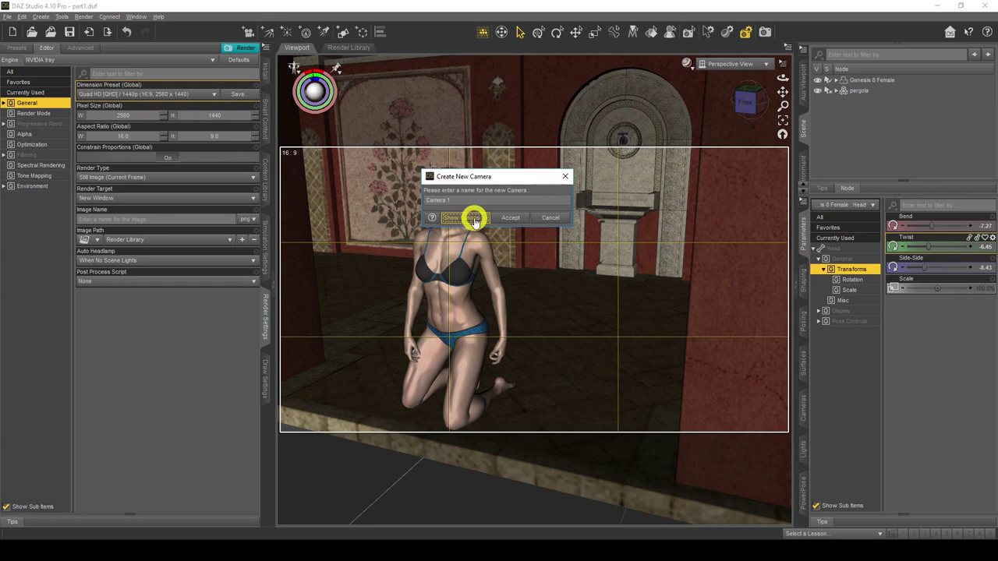
{"action": "left_click", "coordinate": [40, 17]}
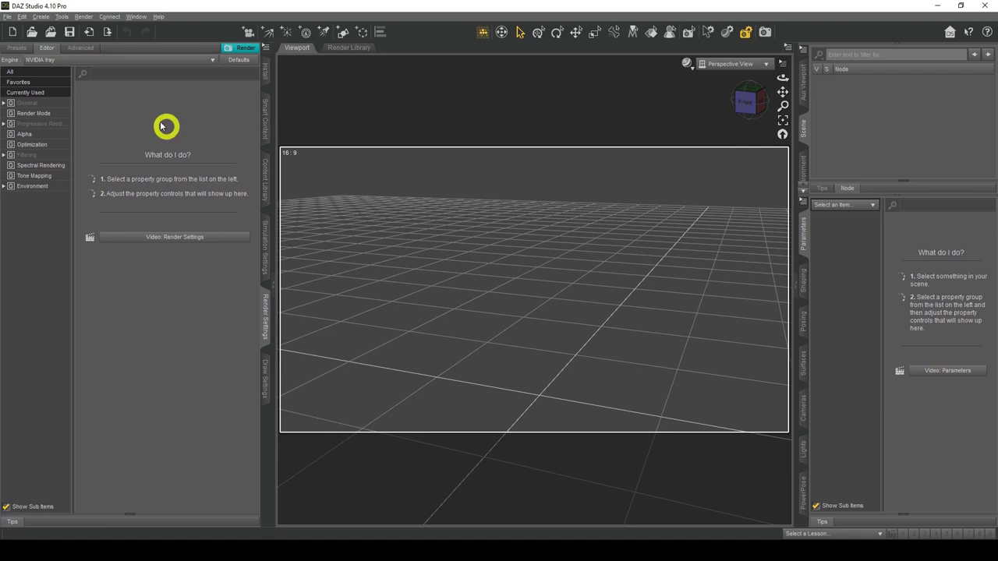
Step: Open the saved scene file part1 from the Scenes folder
{"action": "left_click", "coordinate": [10, 19]}
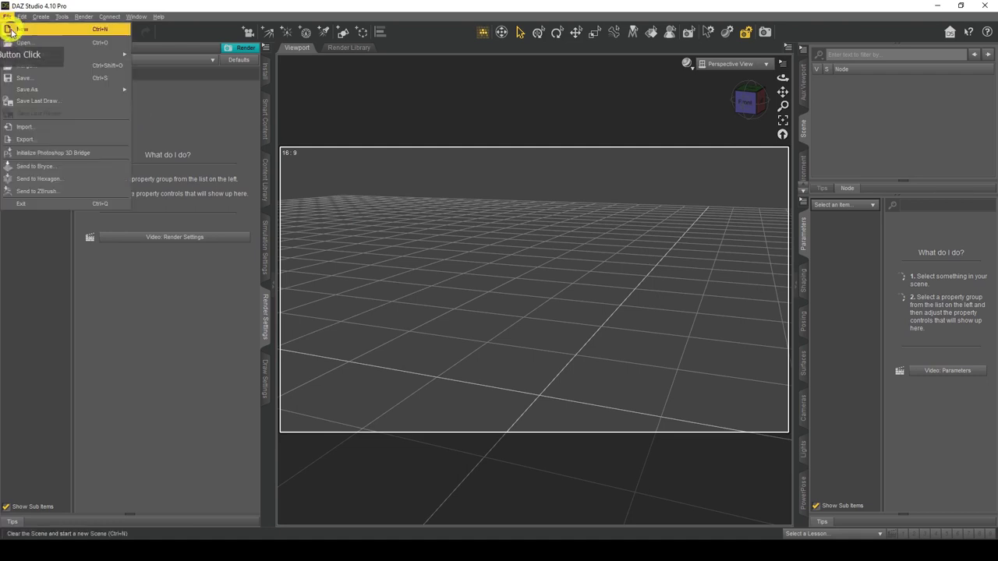
{"action": "left_click", "coordinate": [17, 42]}
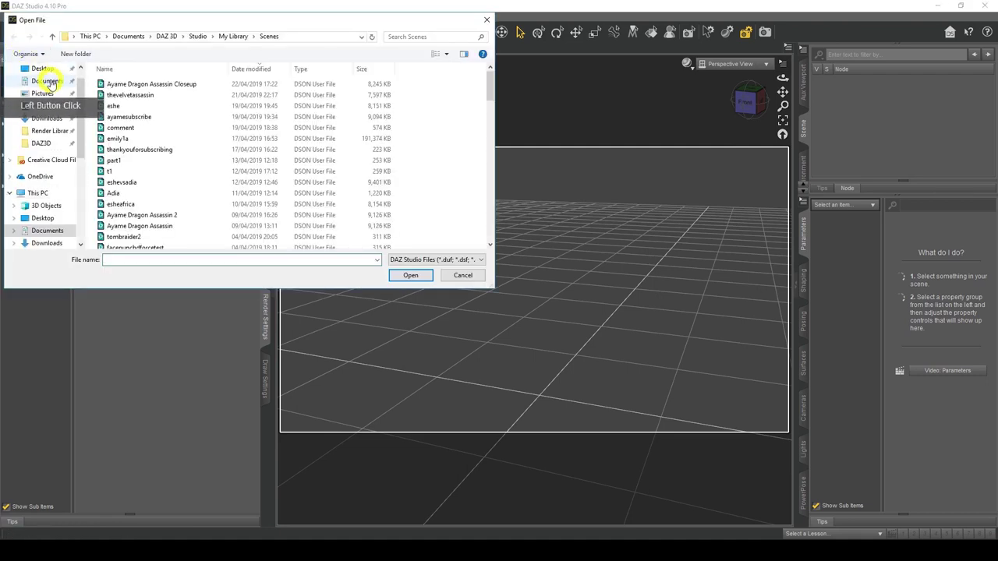
{"action": "left_click", "coordinate": [140, 162]}
{"action": "left_click", "coordinate": [410, 276]}
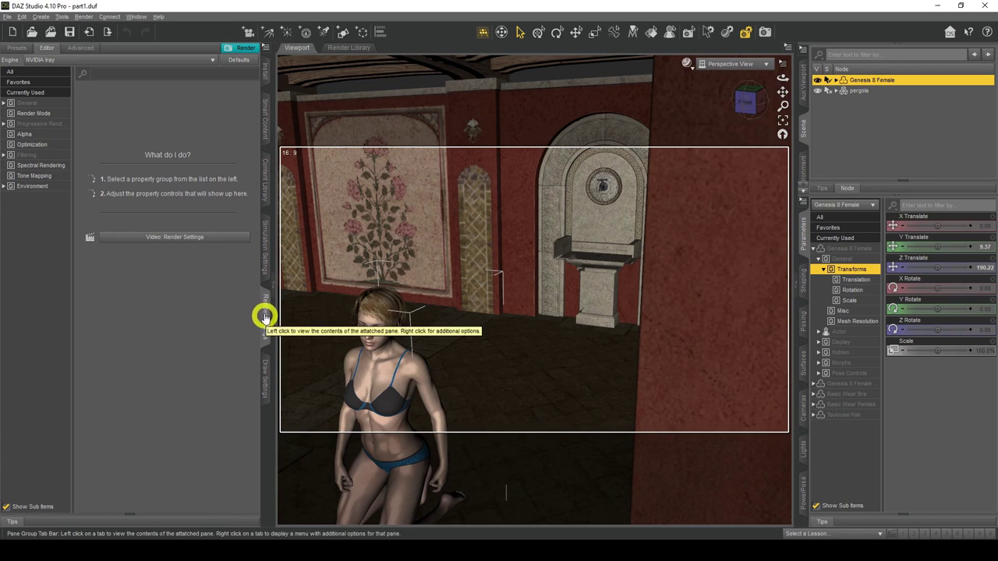
Step: In the general render settings, try the Active Viewport dimension preset and settle on Quad HD [QHD] / 1440p (16:9, 2560 x 1440)
{"action": "left_click", "coordinate": [25, 104]}
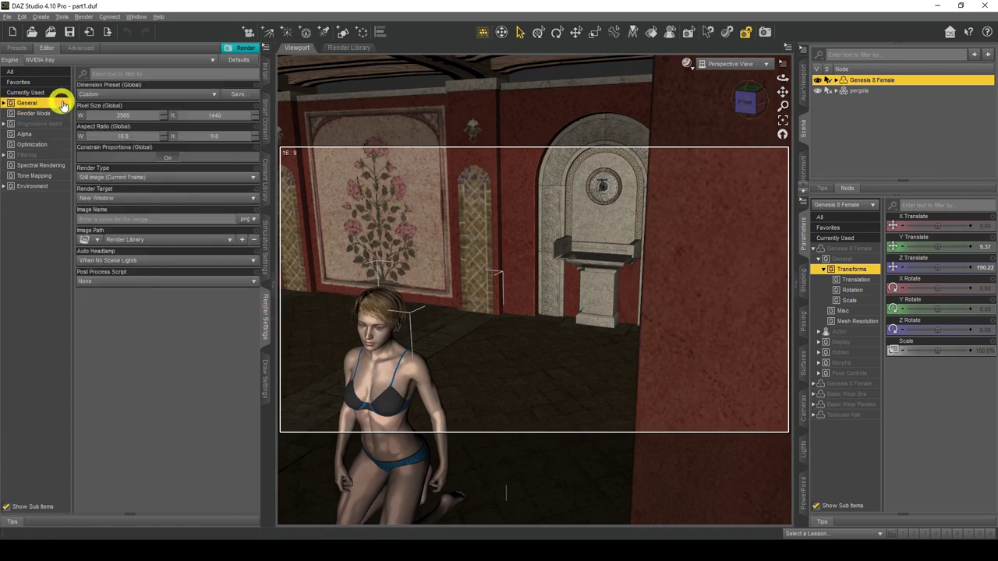
{"action": "left_click", "coordinate": [134, 96]}
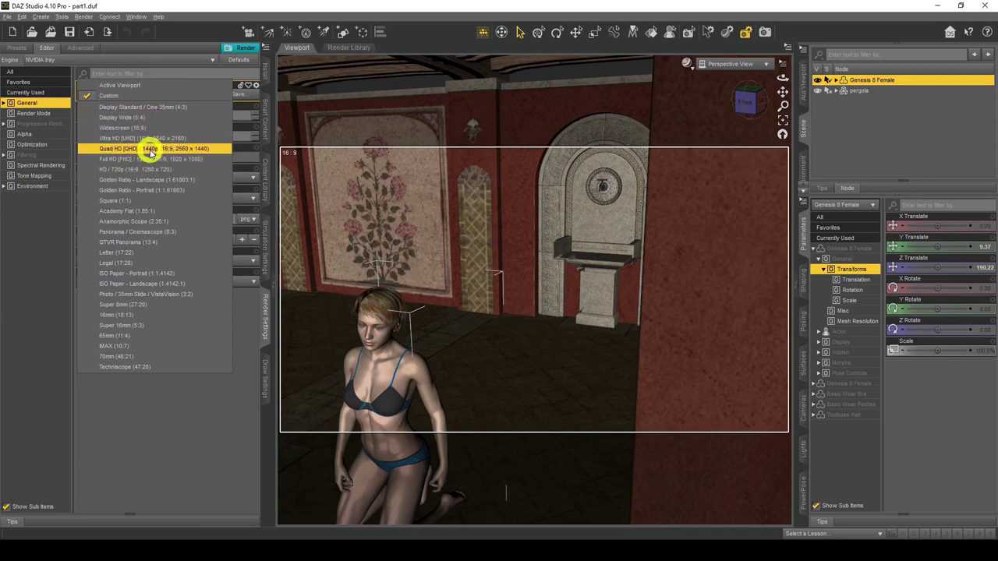
{"action": "left_click", "coordinate": [153, 90]}
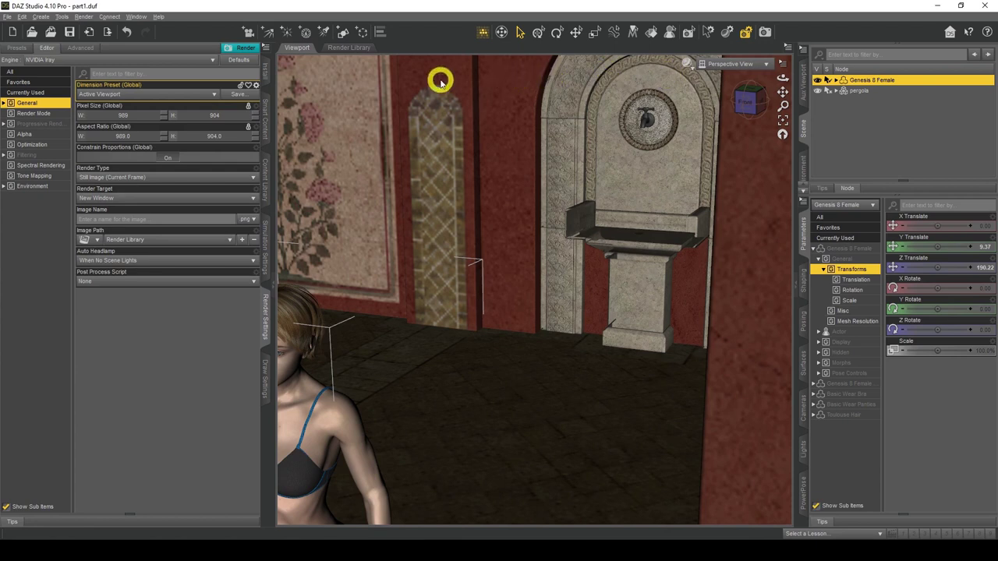
{"action": "left_click", "coordinate": [152, 94]}
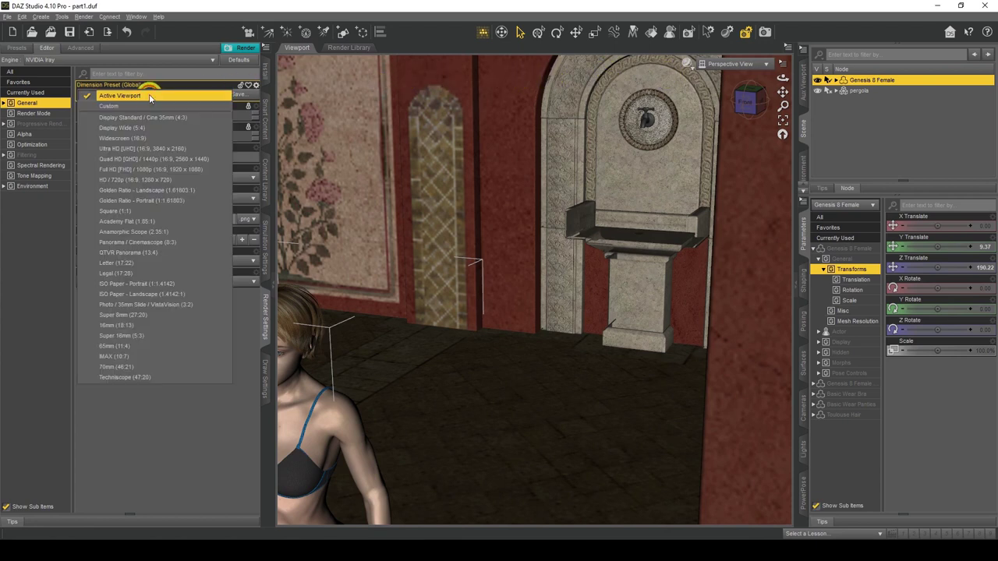
{"action": "left_click", "coordinate": [148, 161]}
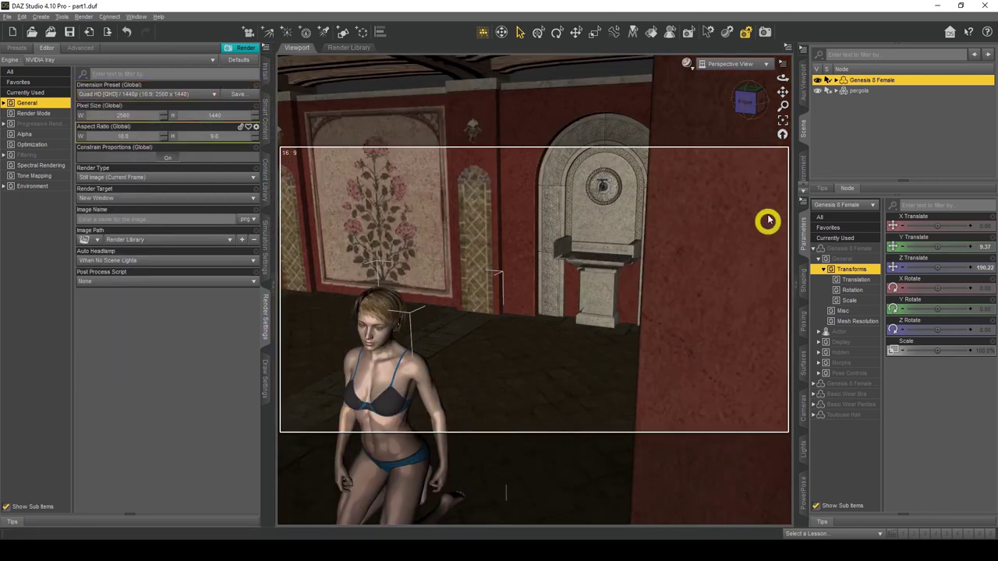
Step: Compare the framing by switching the dimension preset to Active Viewport and back to Quad HD / 1440p
{"action": "left_click", "coordinate": [160, 94]}
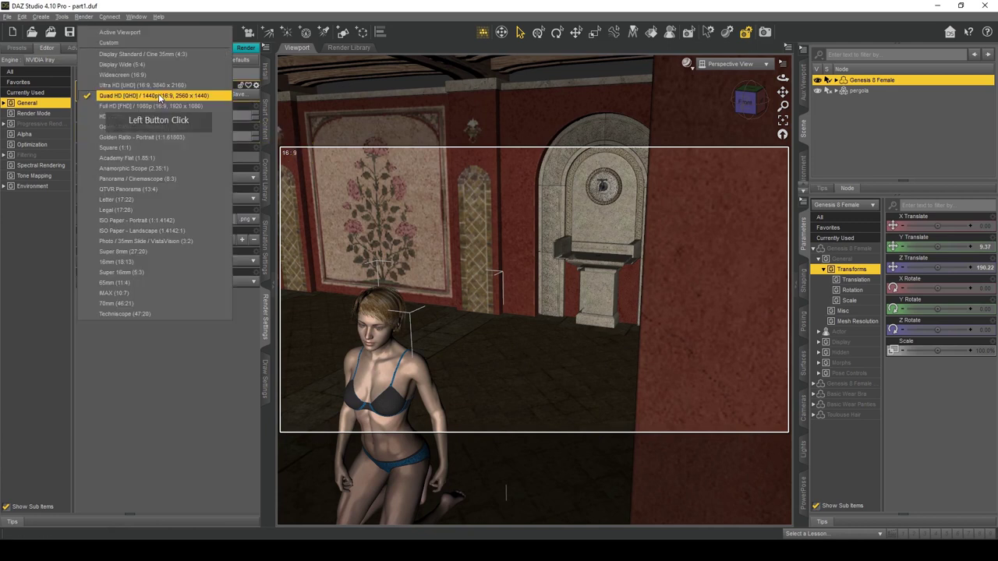
{"action": "left_click", "coordinate": [155, 34]}
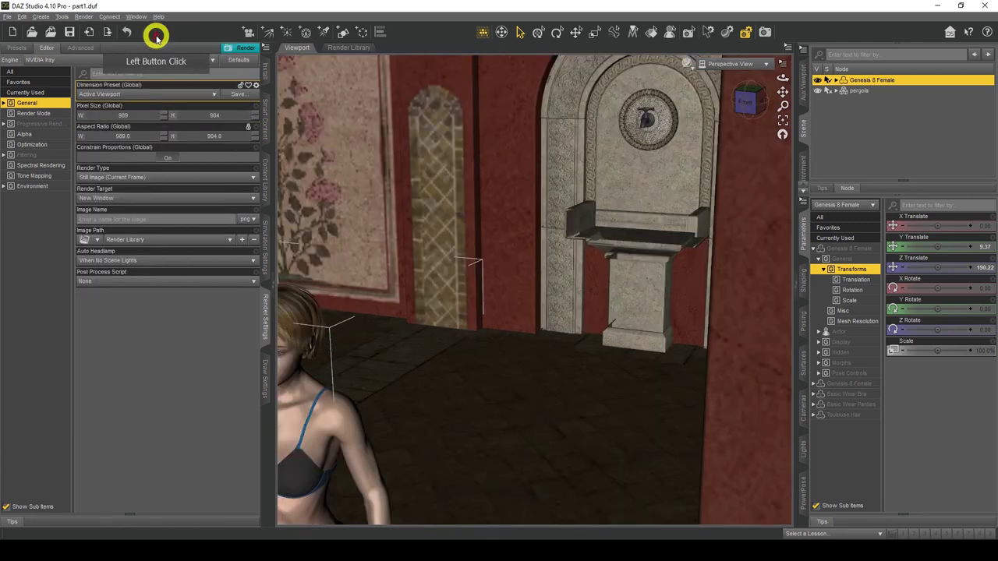
{"action": "left_click", "coordinate": [151, 95]}
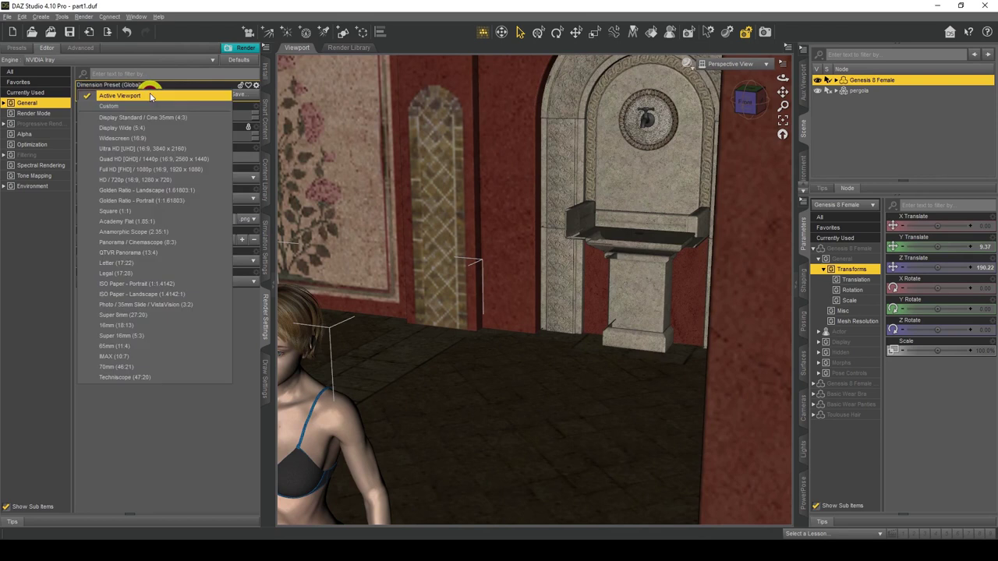
{"action": "left_click", "coordinate": [148, 159]}
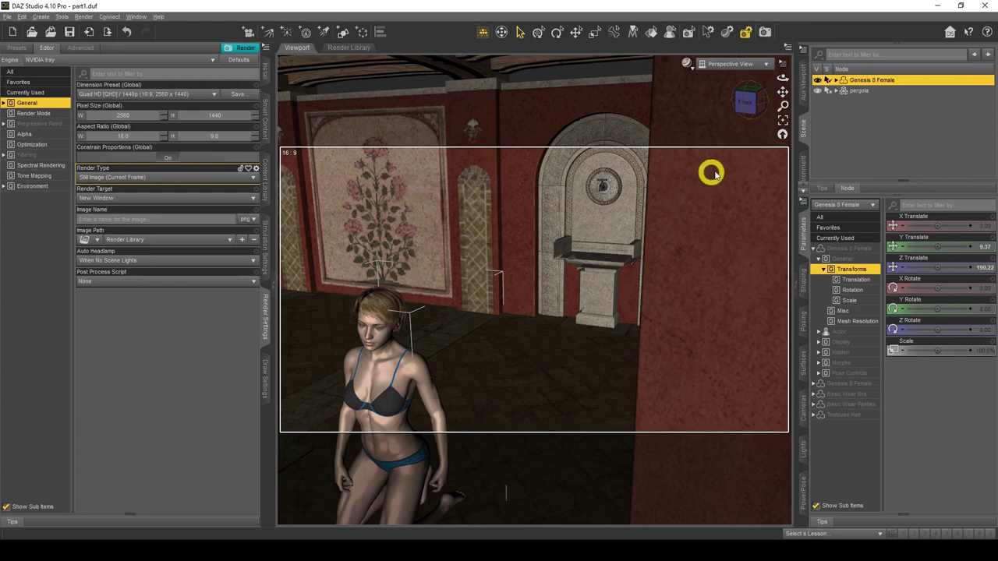
Step: Turn on the thirds guide and frame the whole kneeling figure inside the 16:9 aspect frame
{"action": "left_click", "coordinate": [784, 67]}
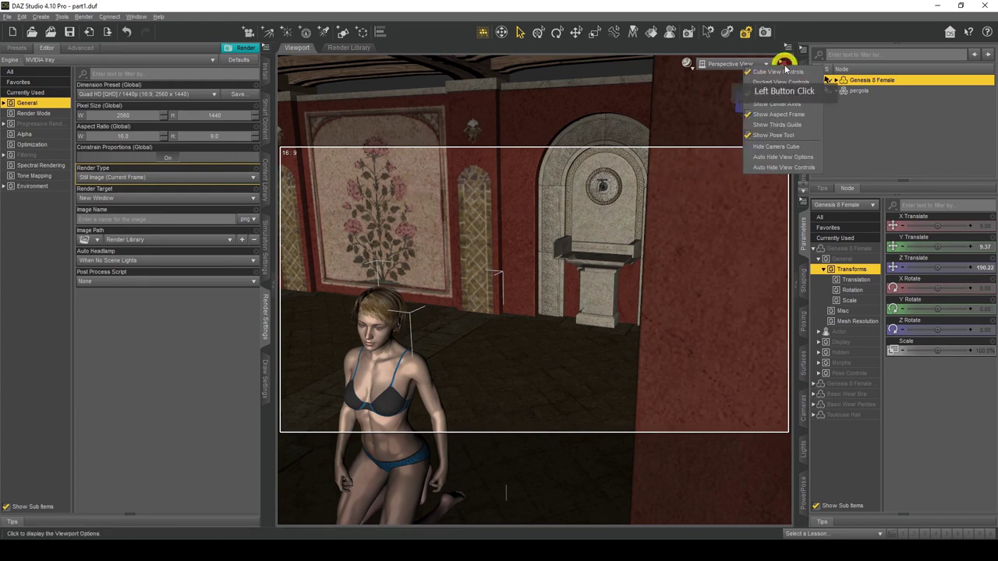
{"action": "left_click", "coordinate": [787, 125]}
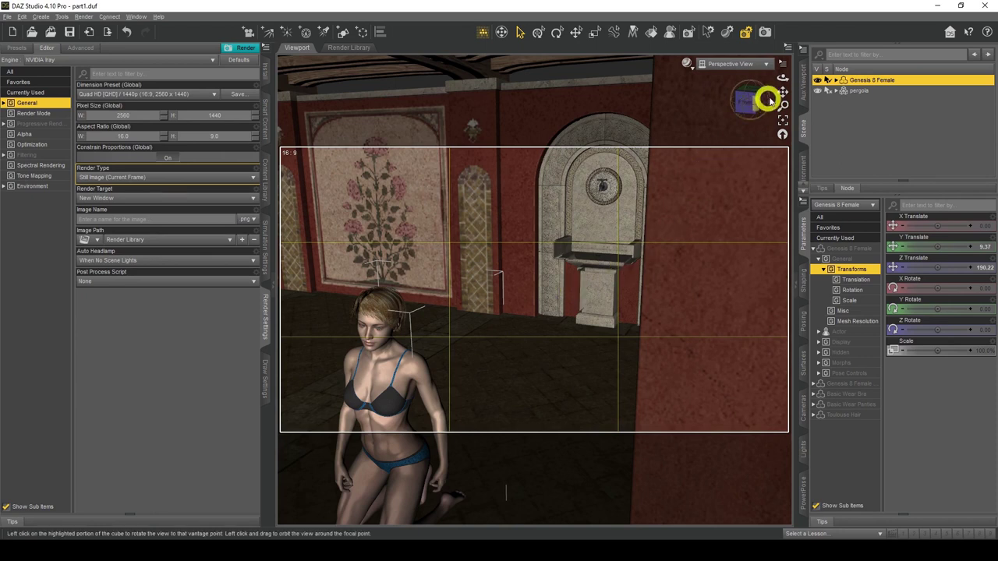
{"action": "left_click_drag", "start_coordinate": [782, 94], "coordinate": [500, 269]}
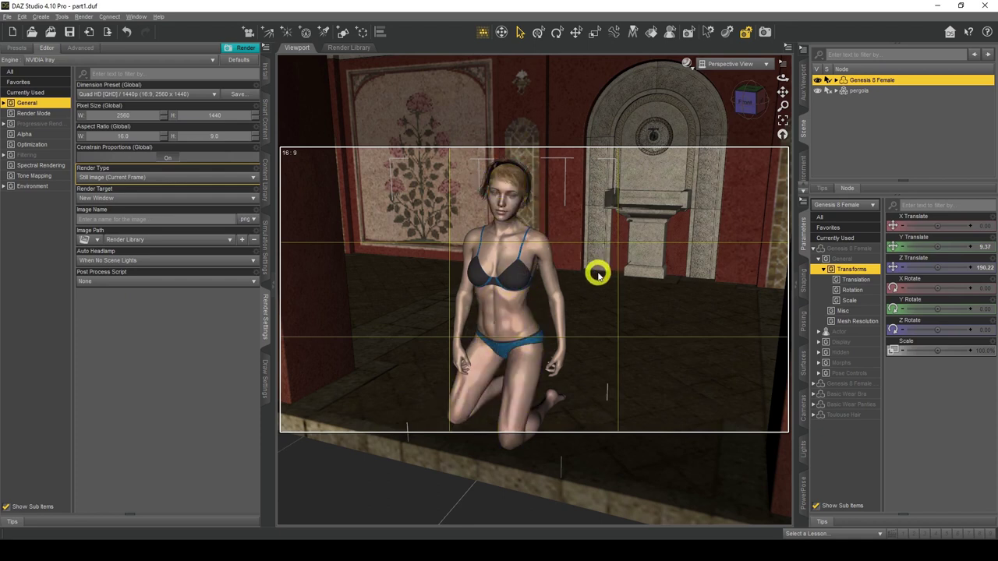
{"action": "scroll", "coordinate": [598, 273], "scroll_direction": "down", "scroll_amount": 2}
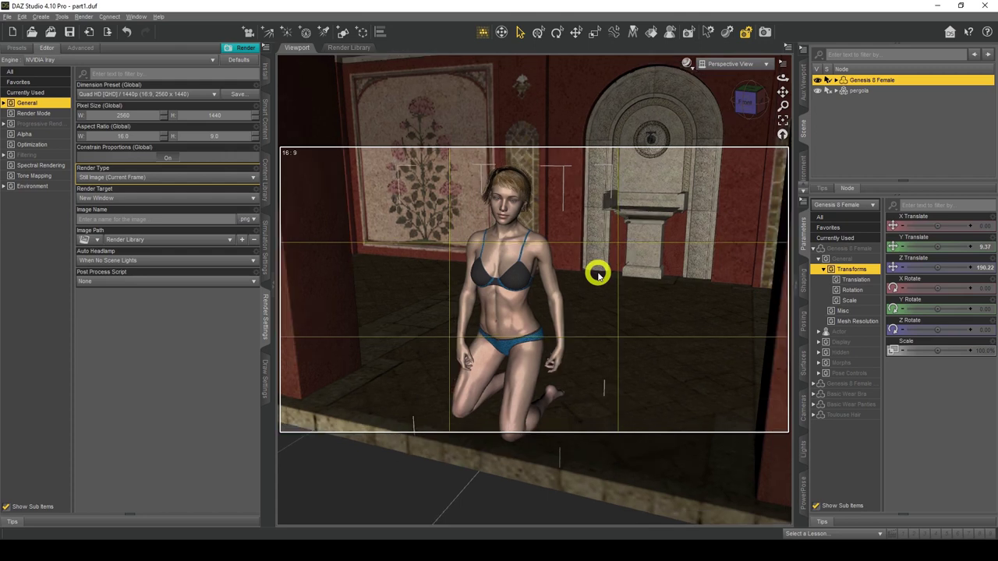
{"action": "scroll", "coordinate": [598, 273], "scroll_direction": "down", "scroll_amount": 1}
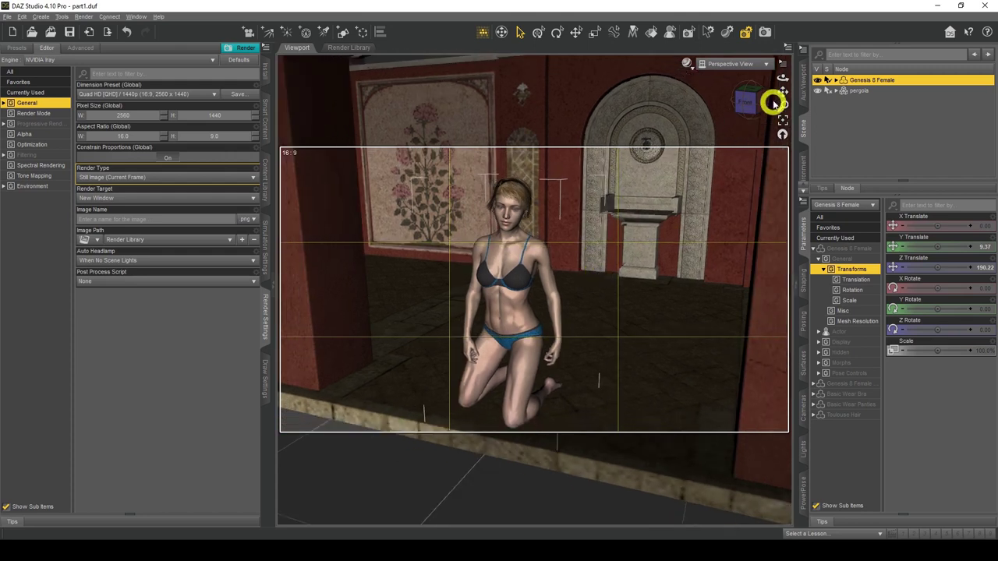
Step: Pan the perspective view so the figure lies on the left thirds line with her head just inside the frame's upper edge
{"action": "left_click_drag", "start_coordinate": [782, 93], "coordinate": [546, 189]}
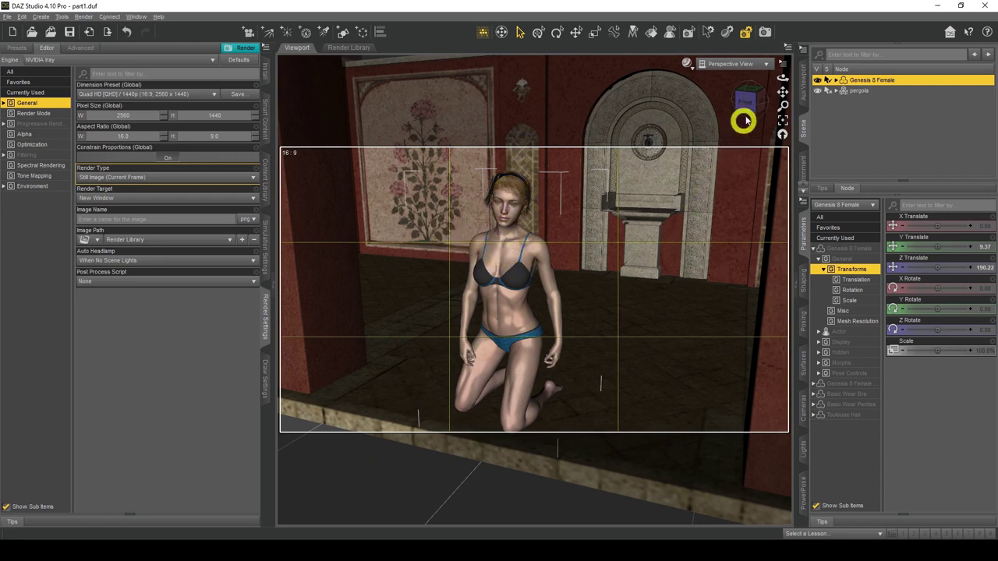
{"action": "left_click_drag", "start_coordinate": [777, 95], "coordinate": [499, 265]}
{"action": "left_click_drag", "start_coordinate": [499, 265], "coordinate": [499, 265]}
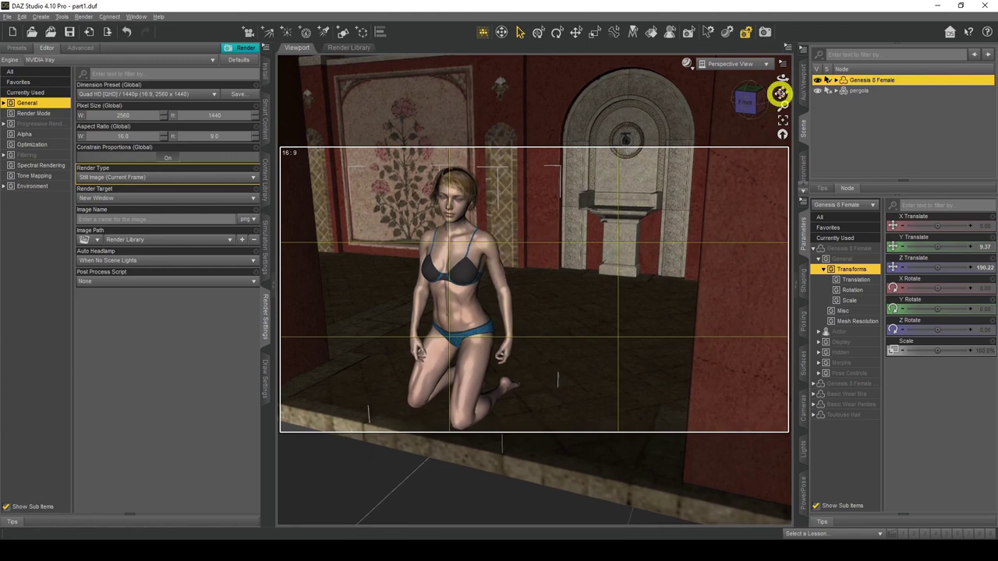
{"action": "left_click", "coordinate": [783, 92]}
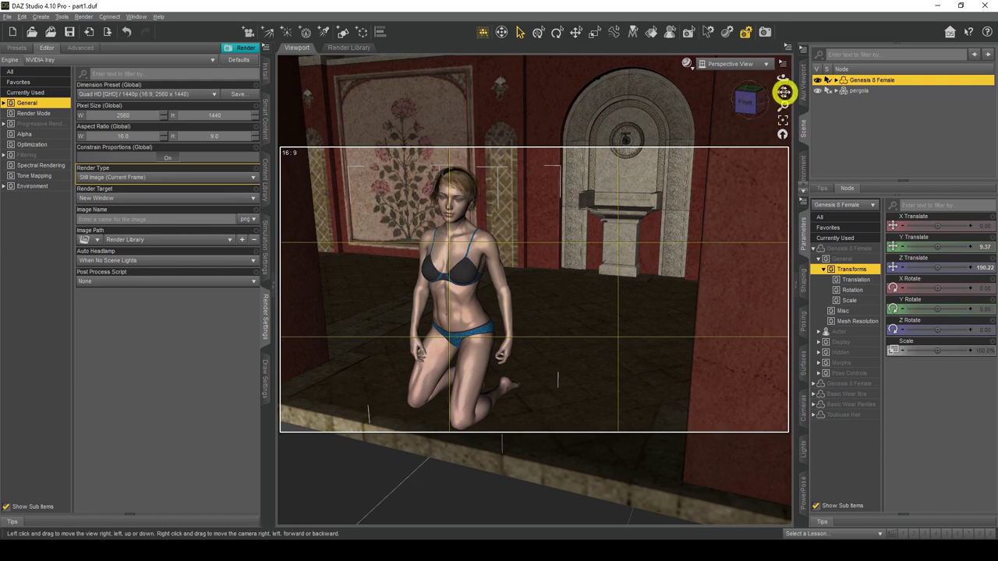
{"action": "left_click_drag", "start_coordinate": [499, 260], "coordinate": [499, 266]}
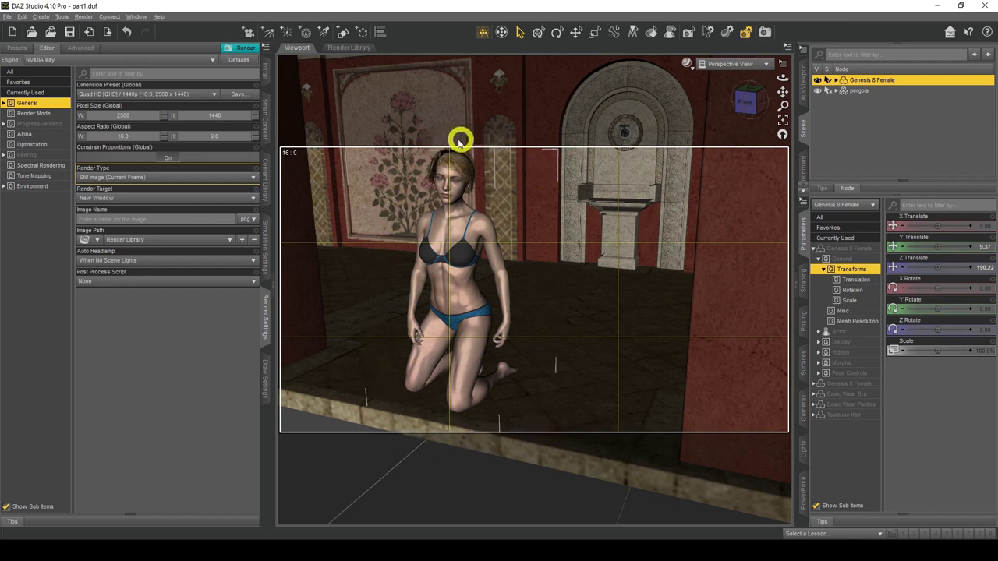
{"action": "left_click_drag", "start_coordinate": [499, 265], "coordinate": [499, 265]}
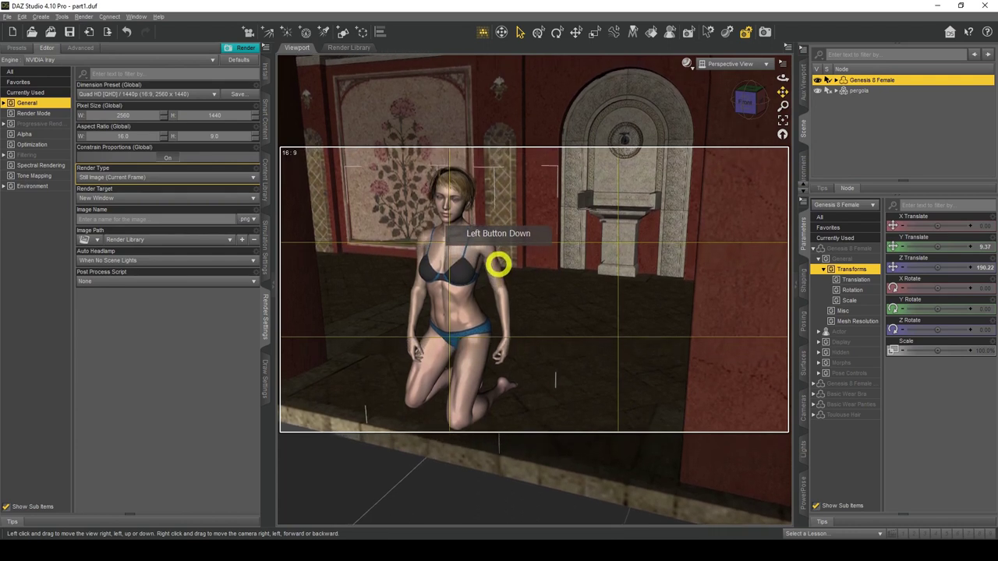
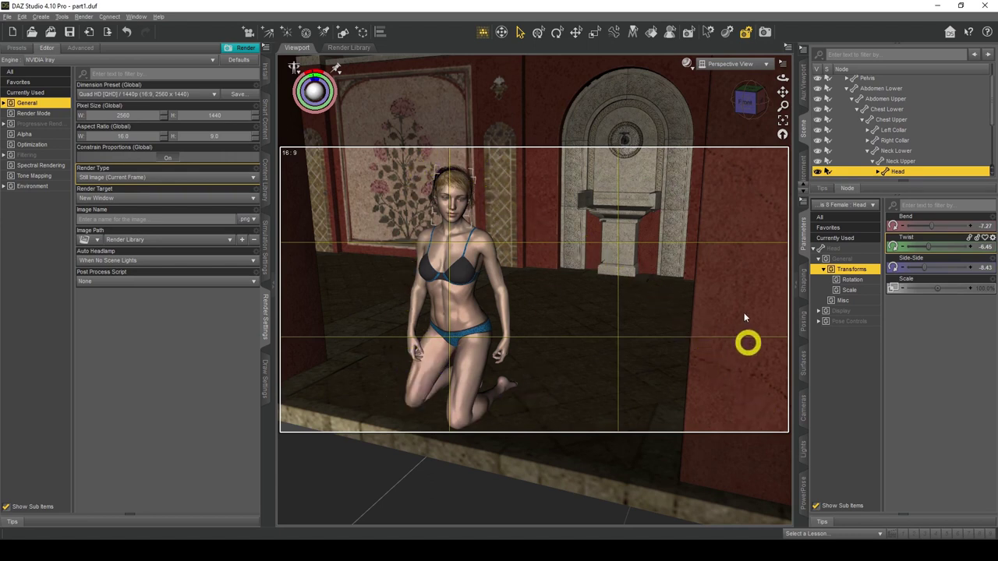
Step: Try framing the figure on the right thirds line and return her to the left thirds line
{"action": "left_click_drag", "start_coordinate": [782, 92], "coordinate": [500, 264]}
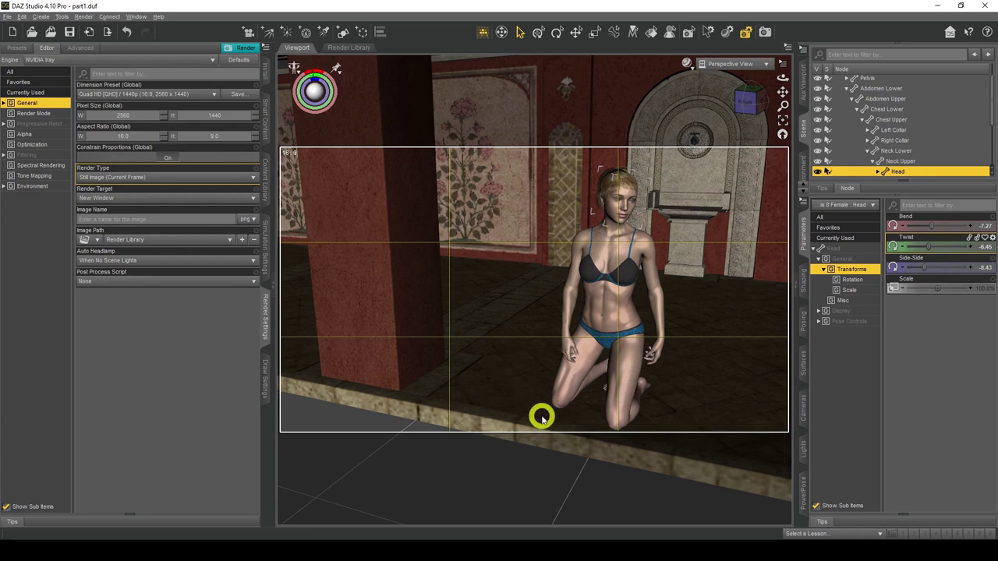
{"action": "mouse_move", "coordinate": [499, 263]}
{"action": "left_mouse_down"}
{"action": "mouse_move", "coordinate": [485, 263]}
{"action": "mouse_move", "coordinate": [499, 265]}
{"action": "left_mouse_up"}
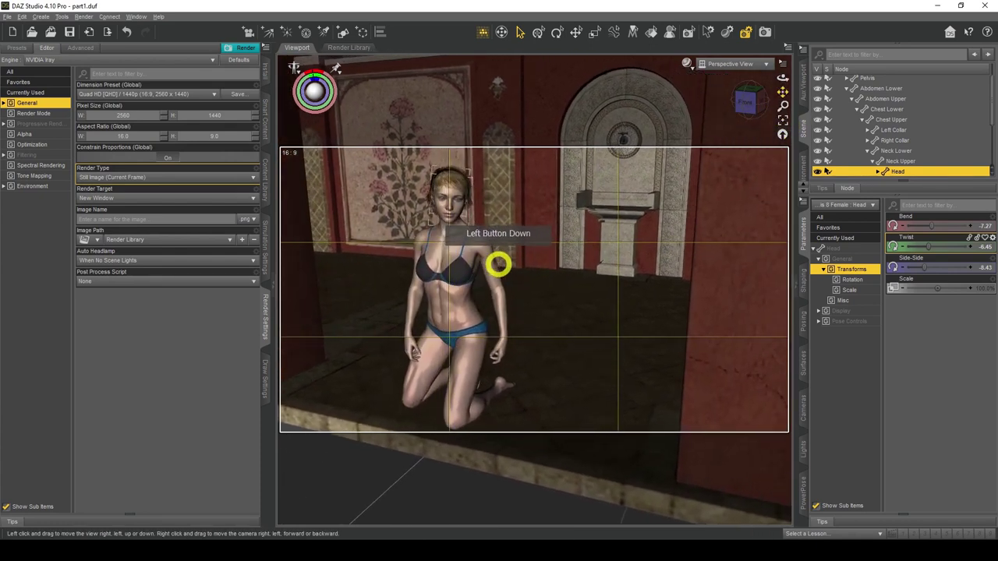
{"action": "left_click", "coordinate": [783, 92]}
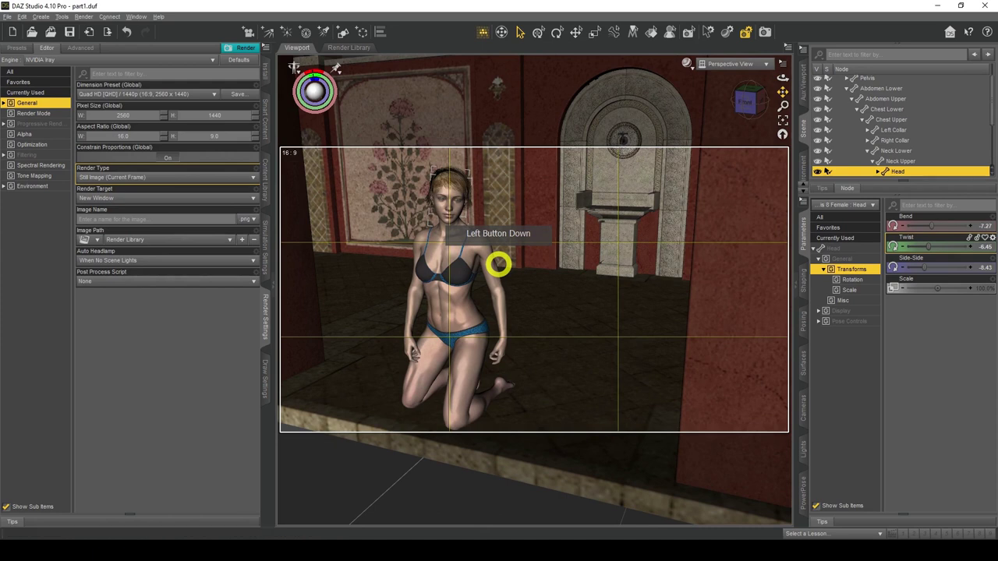
{"action": "left_click", "coordinate": [591, 337]}
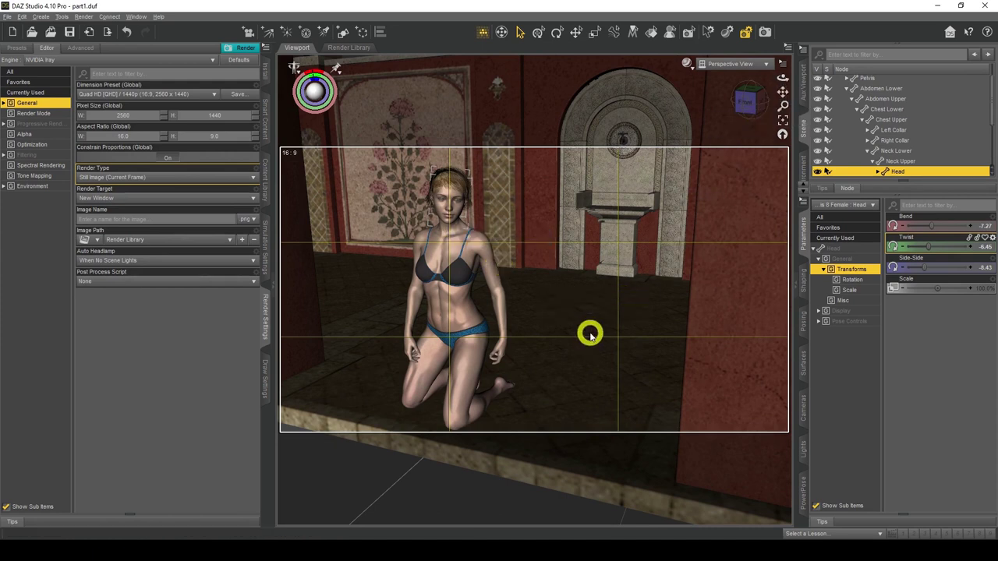
Step: Collapse the Genesis 8 Female hierarchy in the scene list
{"action": "scroll", "coordinate": [851, 109], "scroll_direction": "up", "scroll_amount": 2}
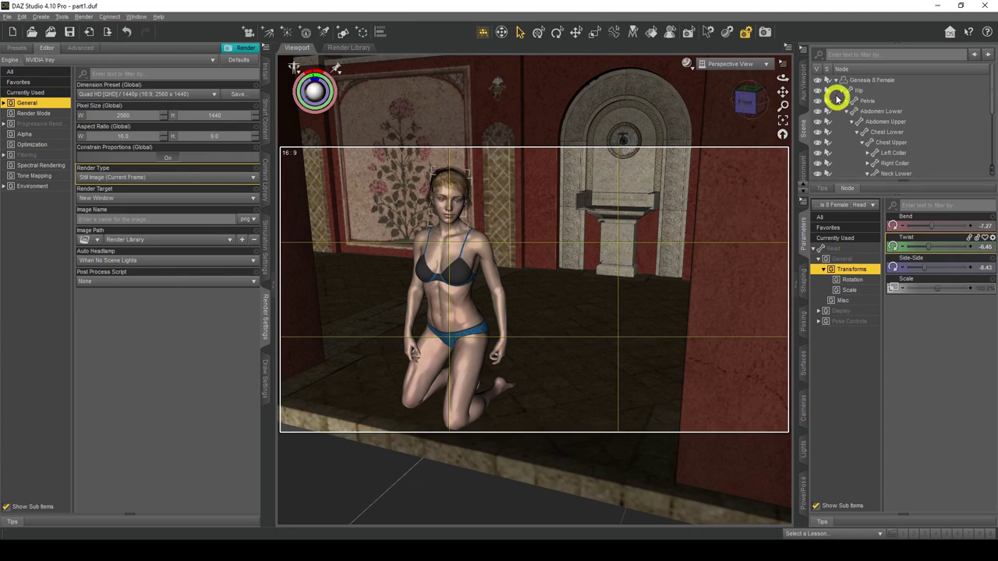
{"action": "left_click", "coordinate": [836, 81]}
{"action": "left_click", "coordinate": [595, 270]}
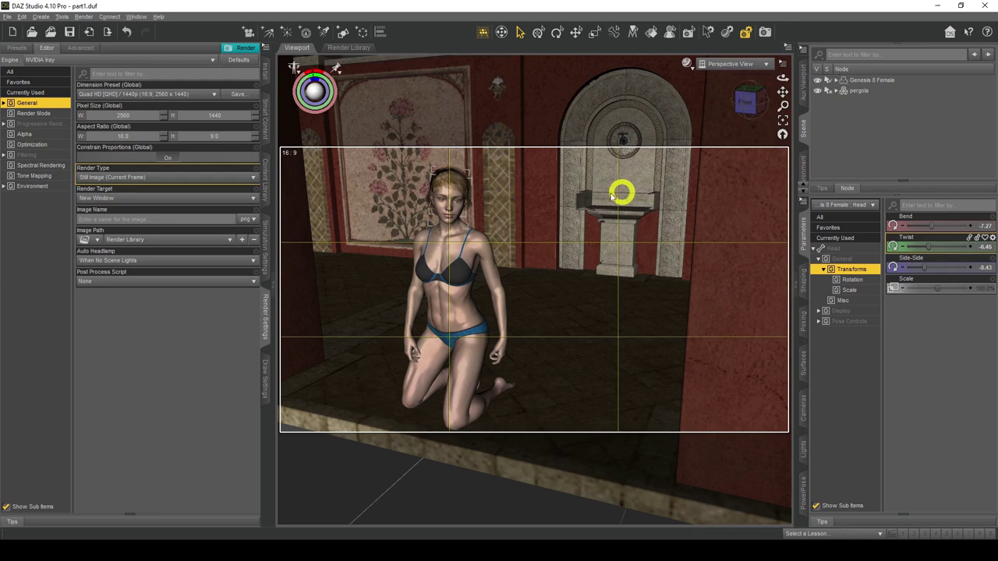
Step: Create a new camera that copies the active perspective view
{"action": "left_click", "coordinate": [41, 16]}
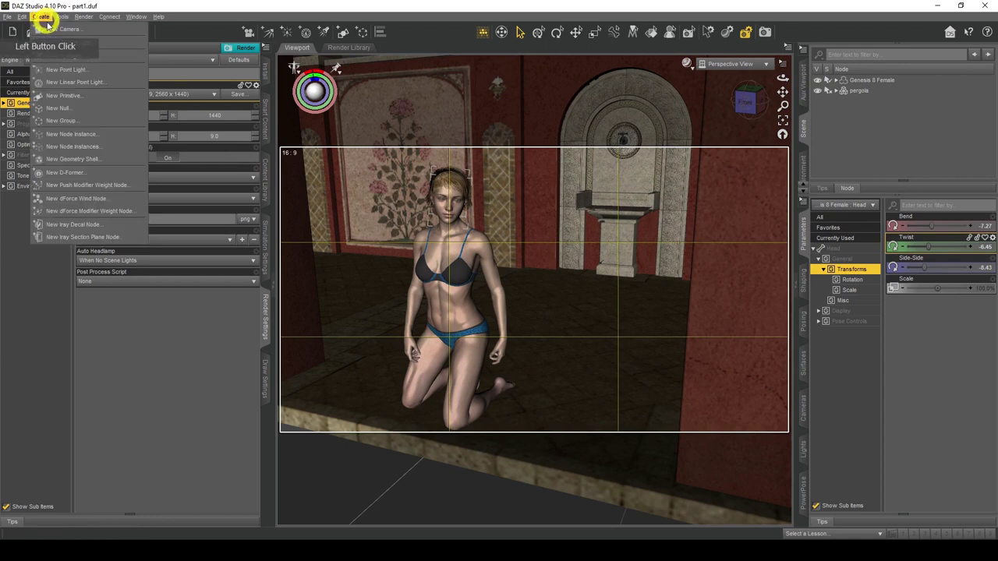
{"action": "left_click", "coordinate": [51, 29]}
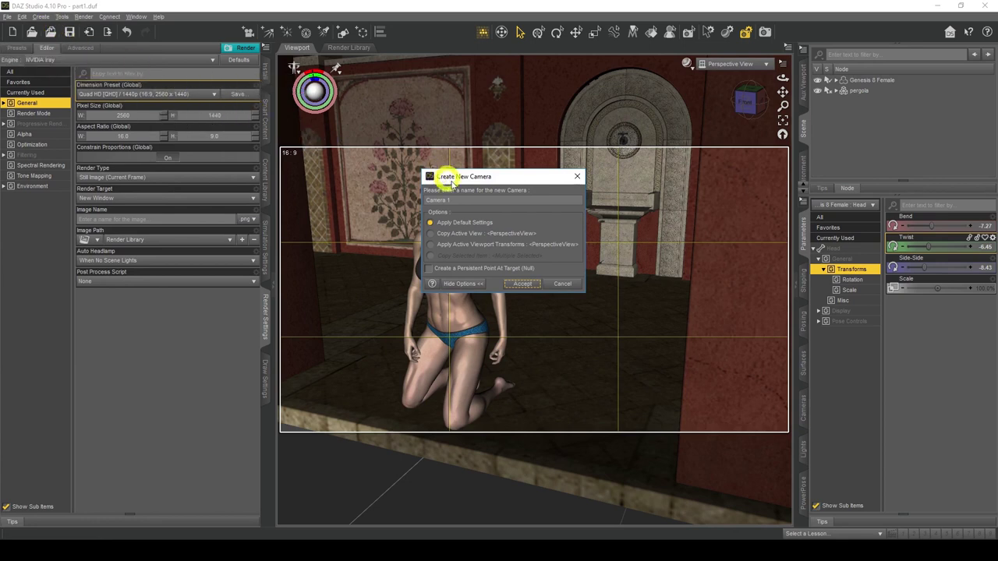
{"action": "left_click", "coordinate": [470, 285]}
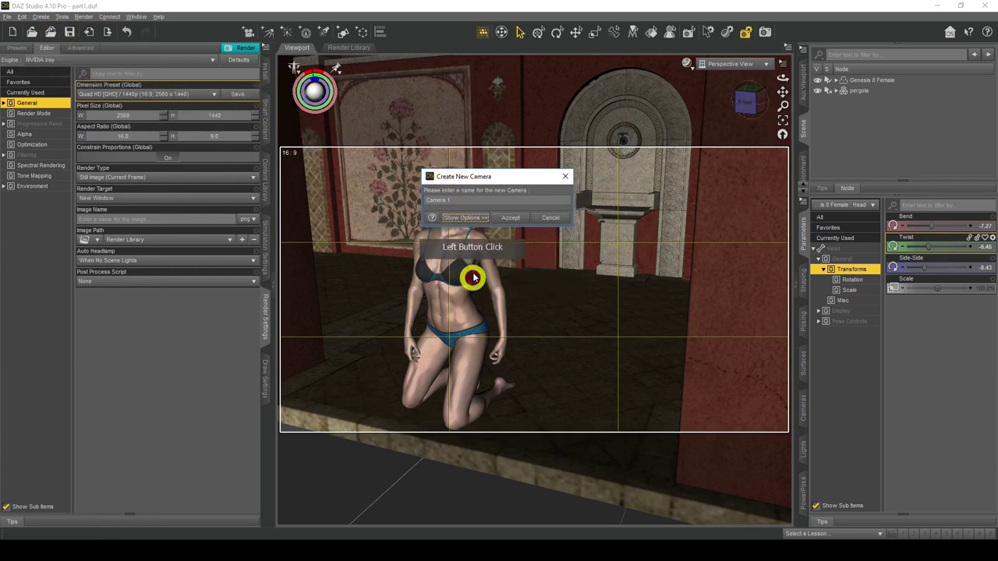
{"action": "left_click", "coordinate": [473, 219]}
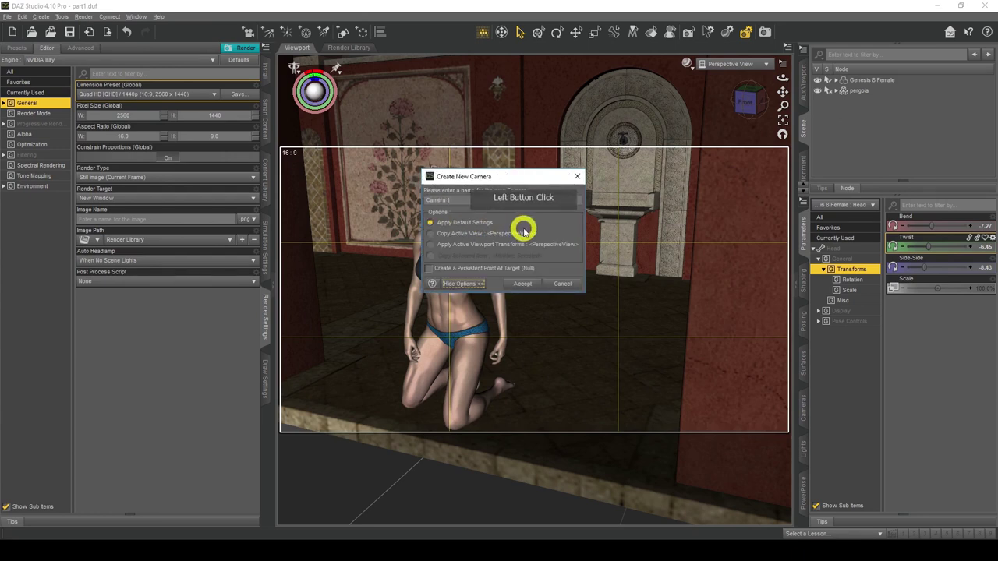
{"action": "left_click", "coordinate": [445, 234]}
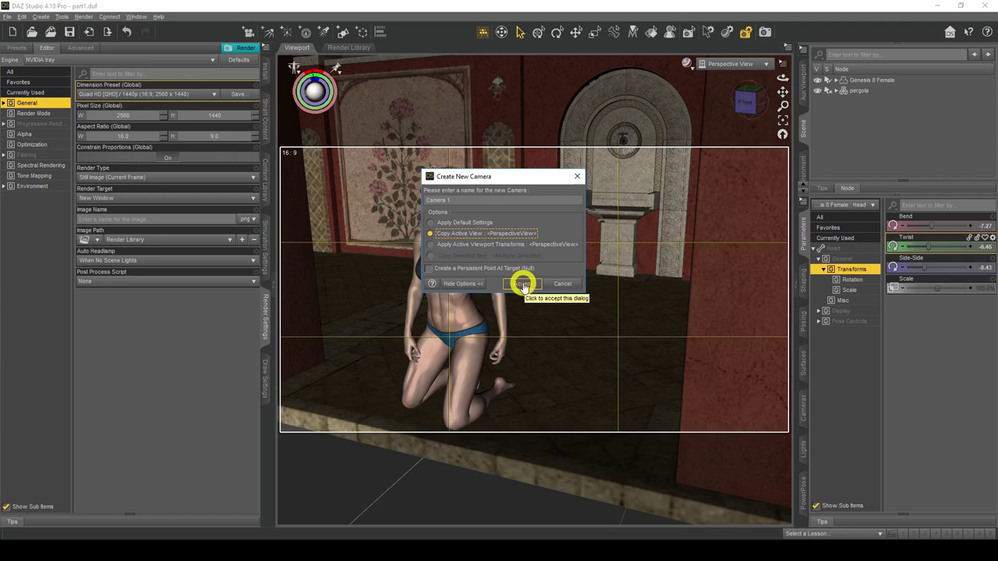
{"action": "left_click", "coordinate": [523, 285]}
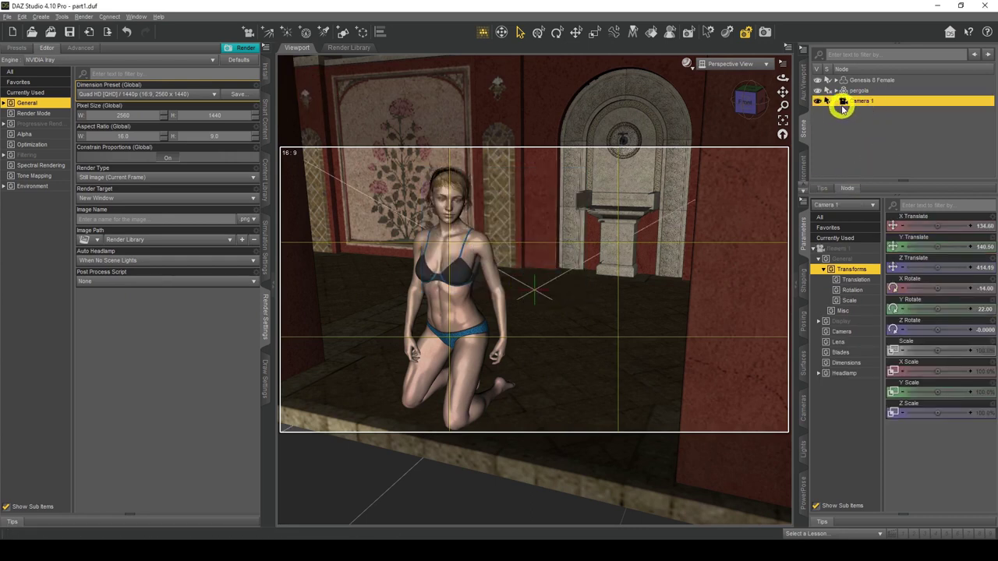
Step: Switch the viewport to look through Camera 1 and clear the camera selection
{"action": "left_click", "coordinate": [746, 68]}
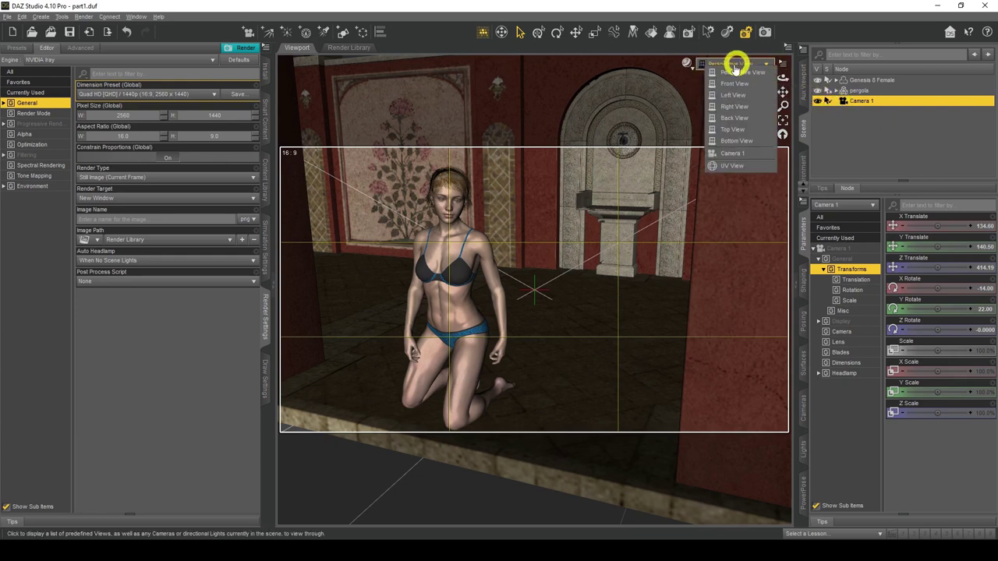
{"action": "left_click", "coordinate": [746, 153]}
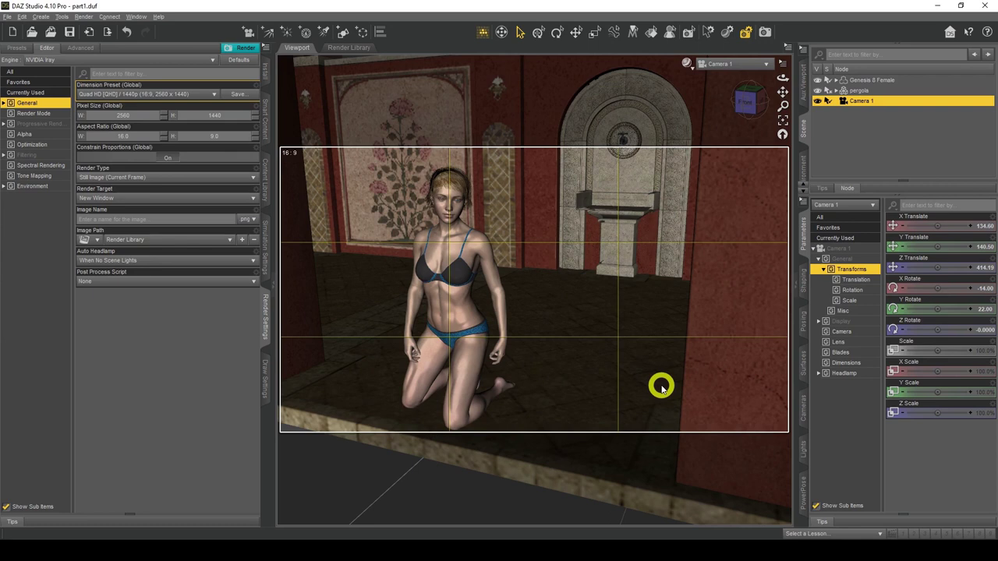
{"action": "left_click", "coordinate": [662, 337]}
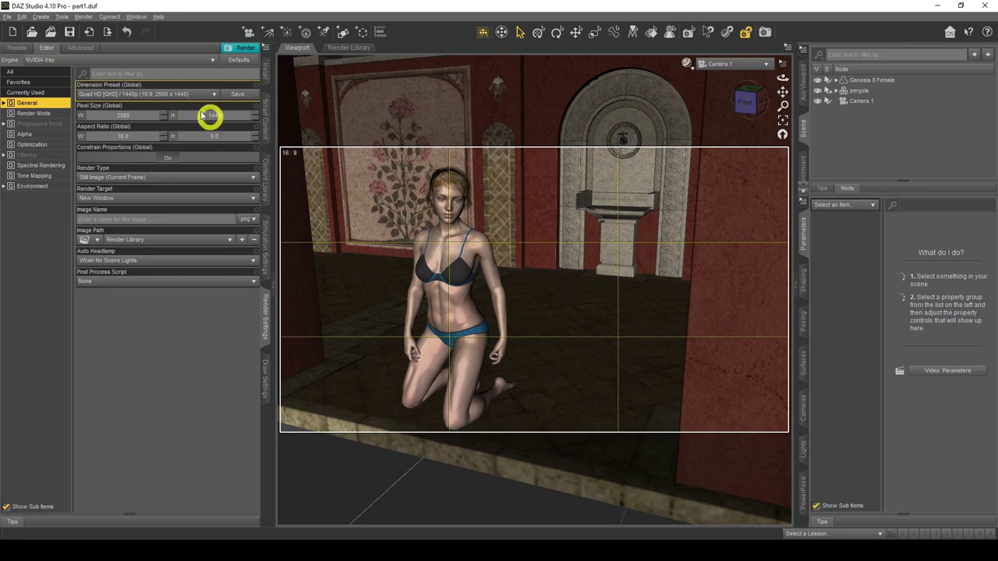
Step: Create a new spotlight named key light with the default options
{"action": "left_click", "coordinate": [43, 17]}
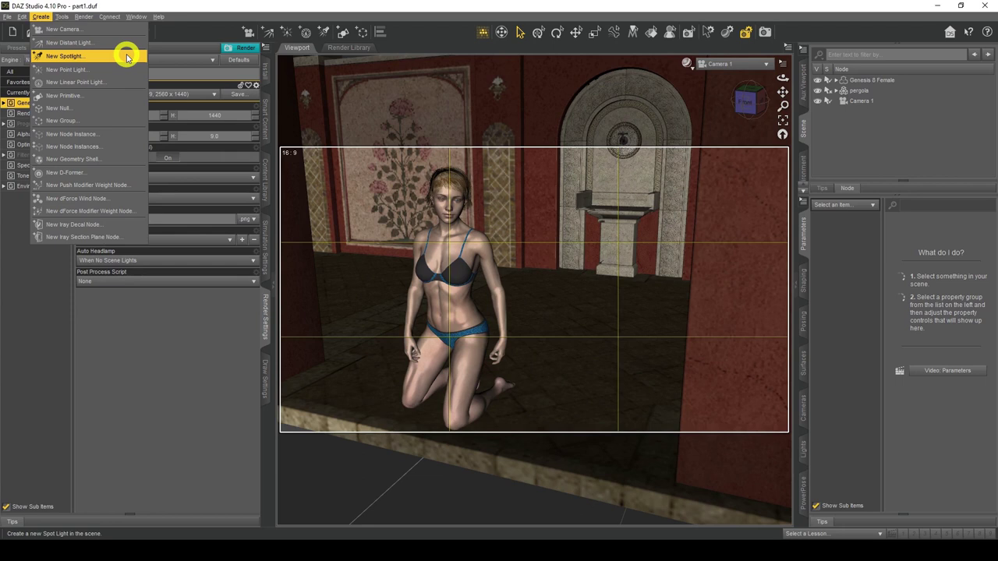
{"action": "left_click", "coordinate": [127, 57]}
{"action": "left_click", "coordinate": [441, 196]}
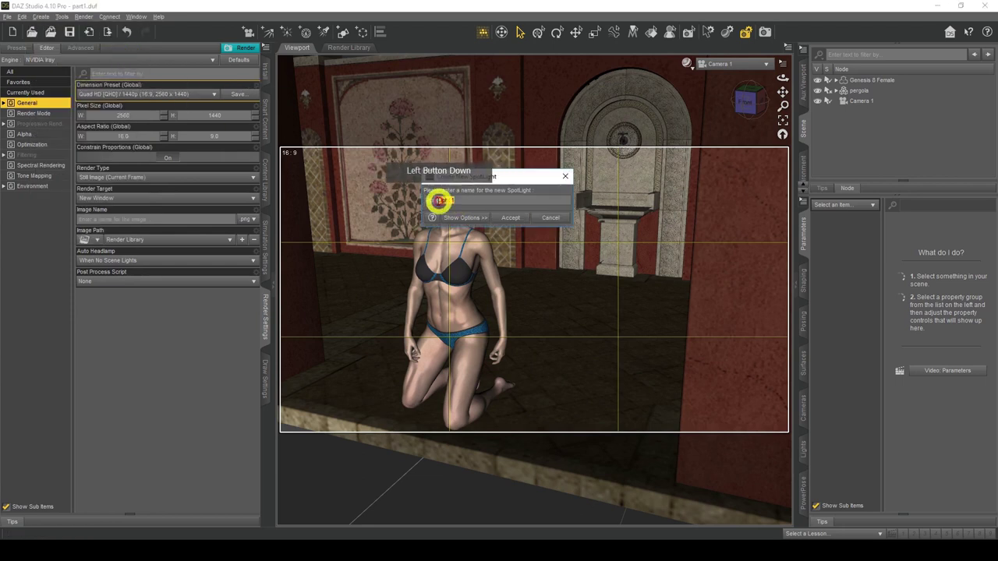
{"action": "left_click_drag", "start_coordinate": [423, 203], "coordinate": [526, 203]}
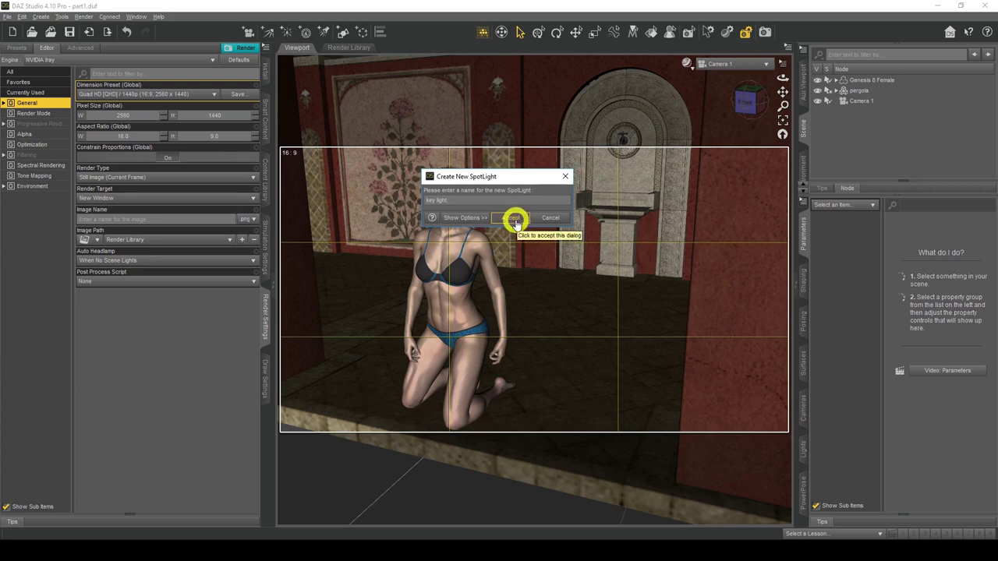
{"action": "left_click", "coordinate": [513, 219]}
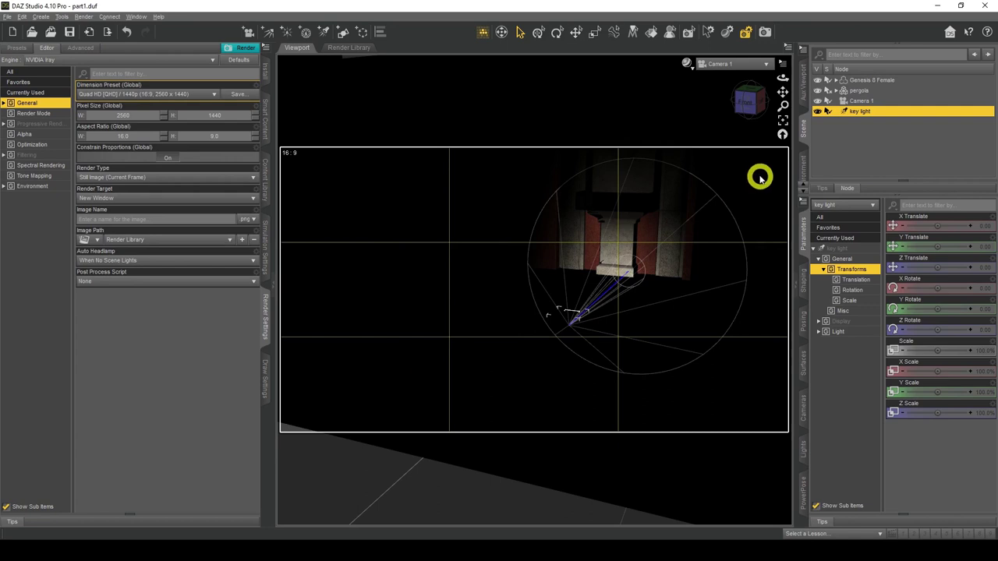
Step: Look through the key light, raise it to about Y 135 and pull it back until the whole figure is in view
{"action": "left_click", "coordinate": [720, 67]}
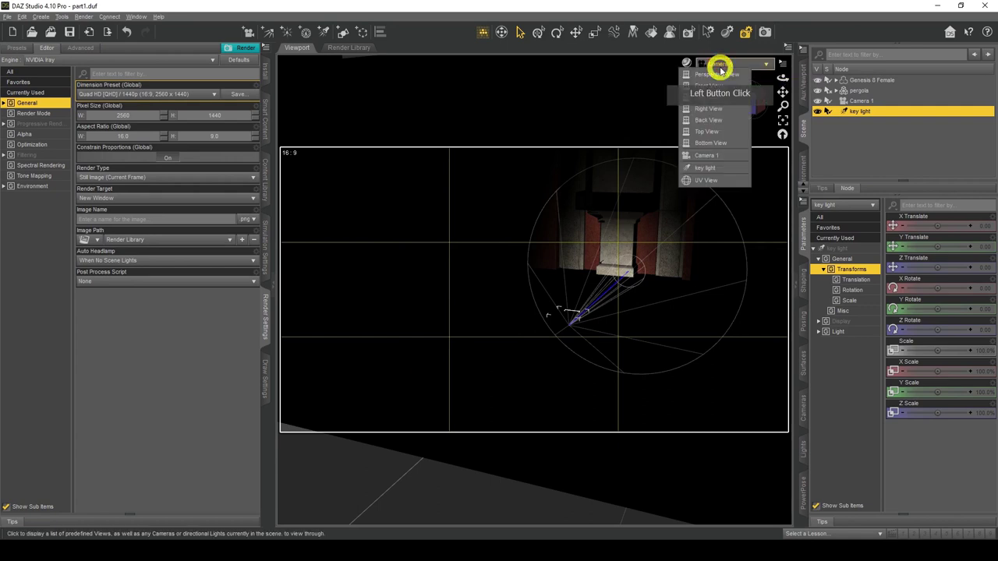
{"action": "left_click", "coordinate": [723, 172]}
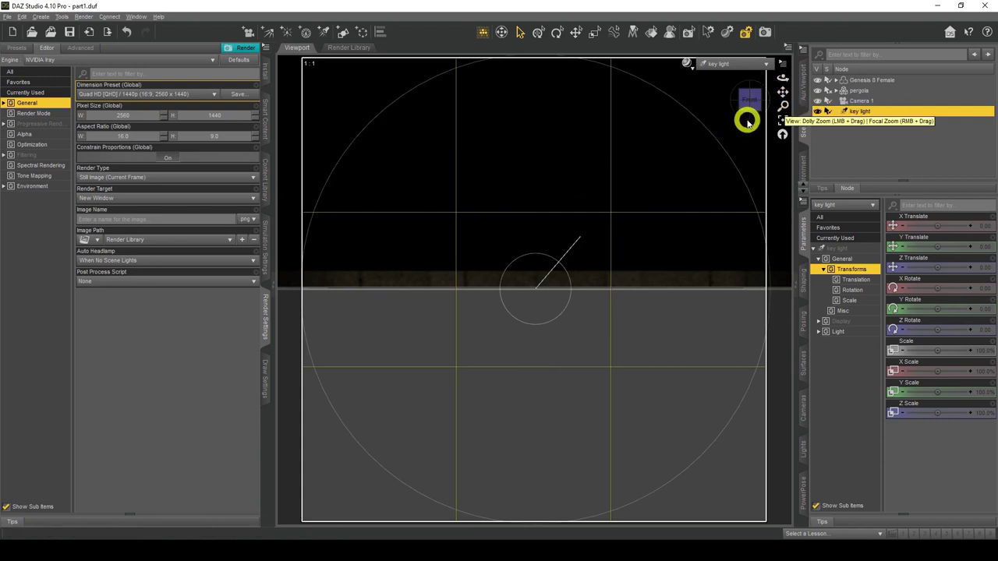
{"action": "left_click_drag", "start_coordinate": [782, 91], "coordinate": [499, 266]}
{"action": "scroll", "coordinate": [577, 279], "scroll_direction": "down", "scroll_amount": 5}
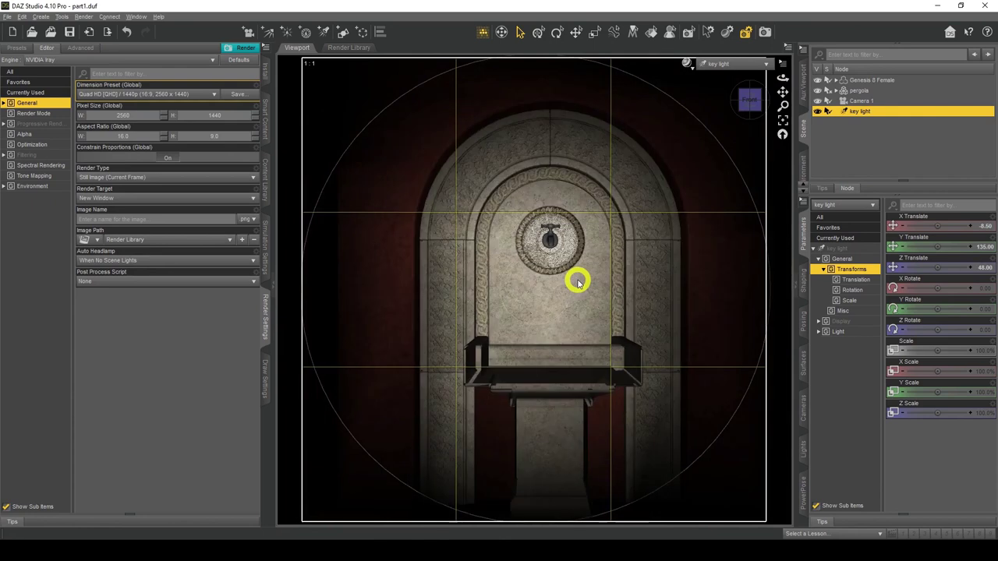
{"action": "scroll", "coordinate": [577, 281], "scroll_direction": "down", "scroll_amount": 10}
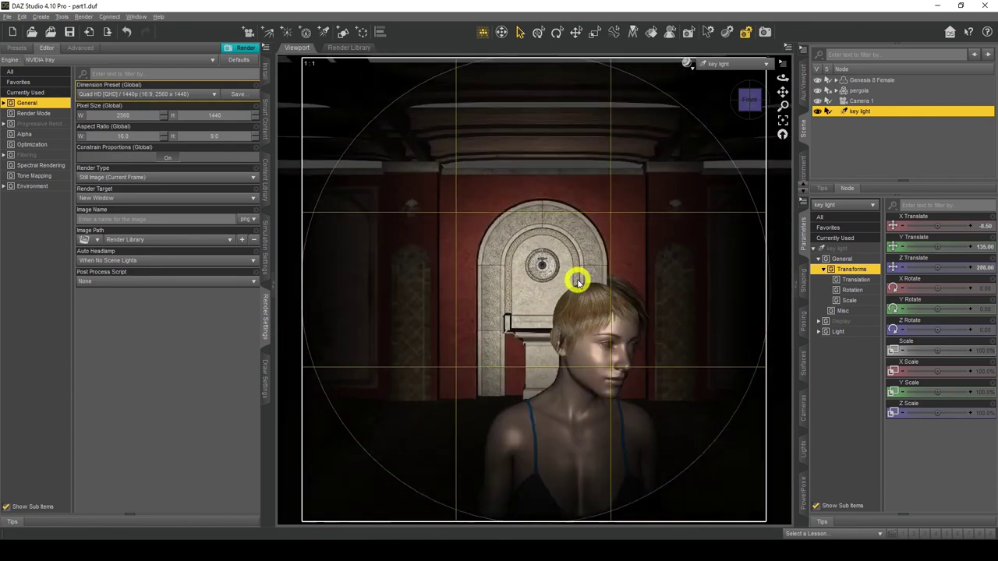
{"action": "scroll", "coordinate": [577, 281], "scroll_direction": "down", "scroll_amount": 9}
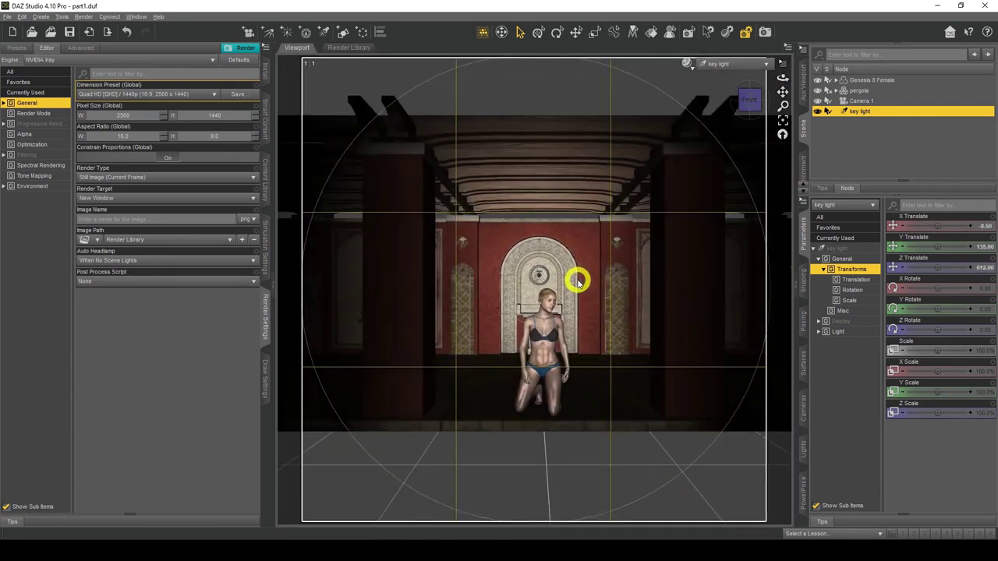
{"action": "scroll", "coordinate": [577, 281], "scroll_direction": "down", "scroll_amount": 7}
{"action": "scroll", "coordinate": [577, 280], "scroll_direction": "up", "scroll_amount": 4}
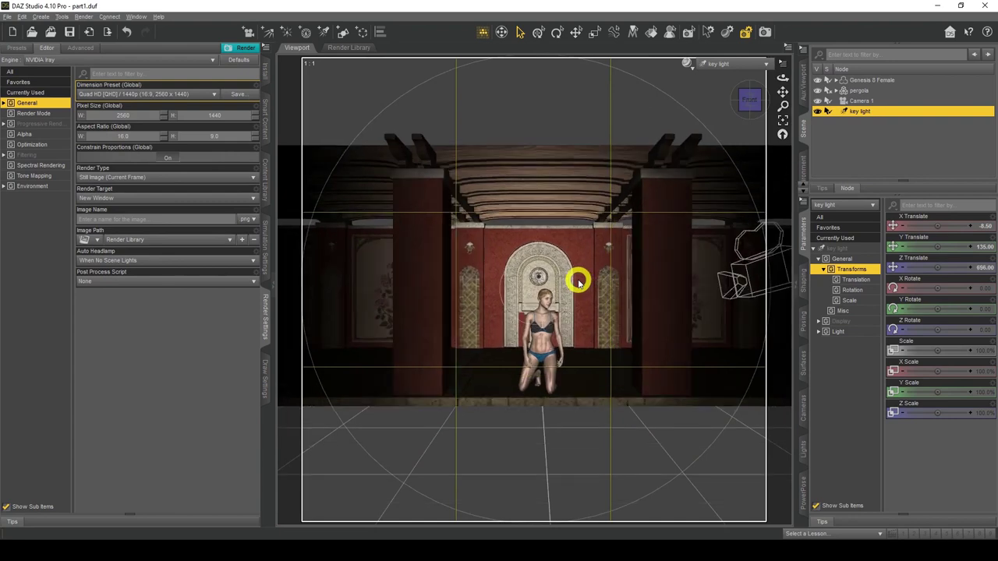
Step: Shift the key light up and to the figure's left-hand side of the view, to about X -96, Y 266
{"action": "left_click", "coordinate": [782, 92]}
{"action": "mouse_move", "coordinate": [499, 263]}
{"action": "left_mouse_down"}
{"action": "mouse_move", "coordinate": [506, 269]}
{"action": "mouse_move", "coordinate": [504, 254]}
{"action": "mouse_move", "coordinate": [499, 265]}
{"action": "left_mouse_up"}
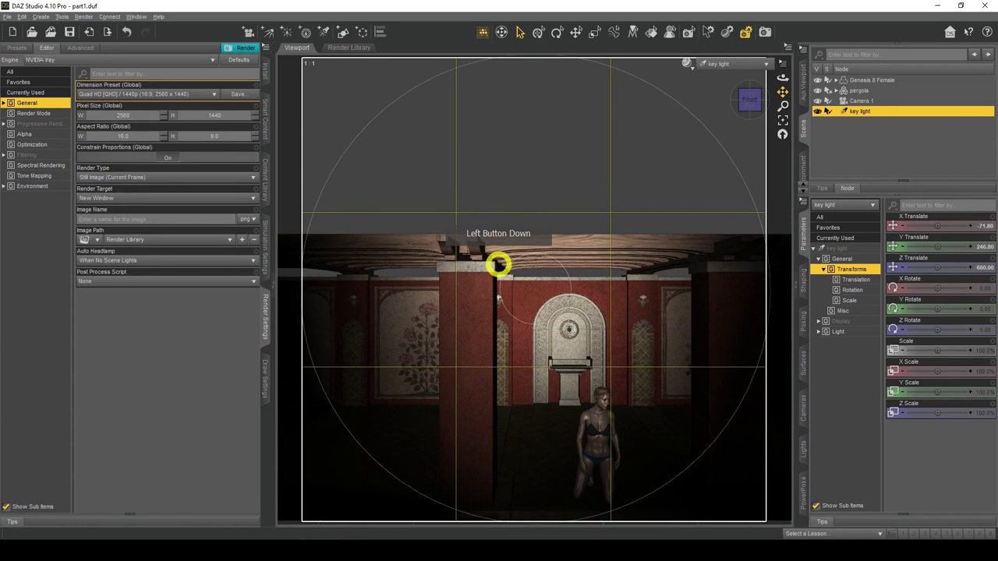
{"action": "left_click_drag", "start_coordinate": [499, 265], "coordinate": [499, 263]}
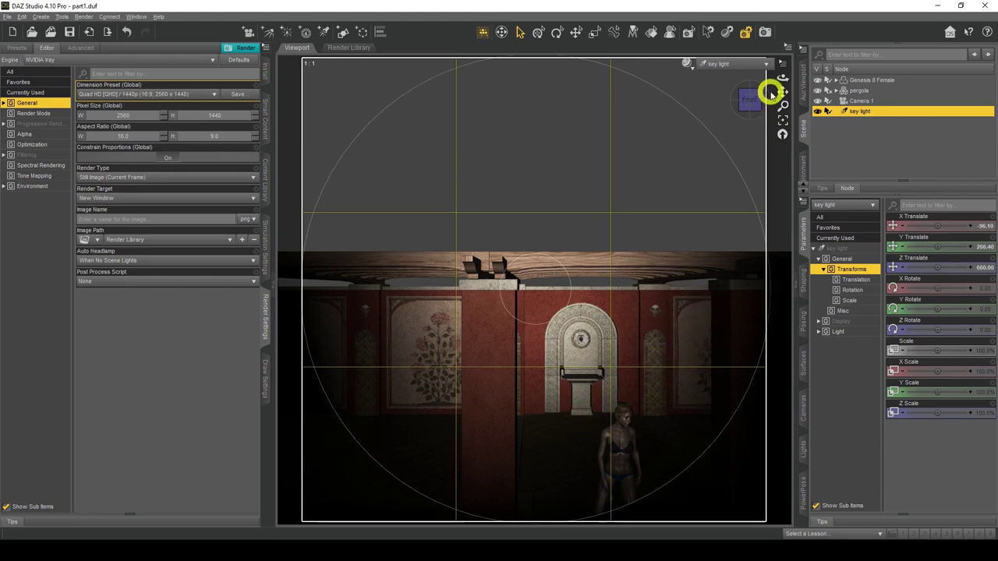
Step: Orbit and pan the key light to aim down at the centred figure from about X -223, Y 331, Z 673
{"action": "left_click_drag", "start_coordinate": [782, 93], "coordinate": [499, 265]}
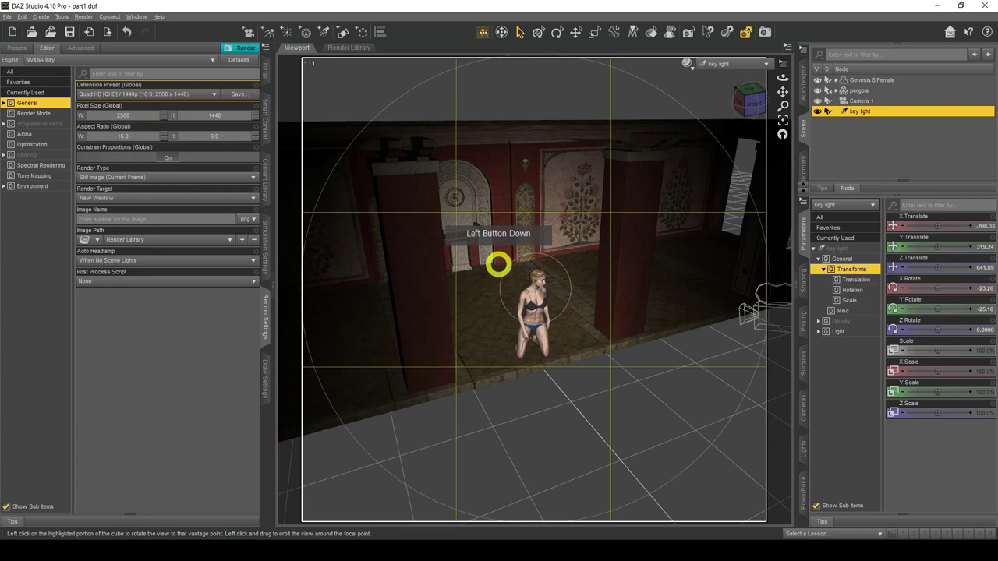
{"action": "left_click_drag", "start_coordinate": [499, 265], "coordinate": [528, 245]}
{"action": "scroll", "coordinate": [541, 241], "scroll_direction": "down", "scroll_amount": 5}
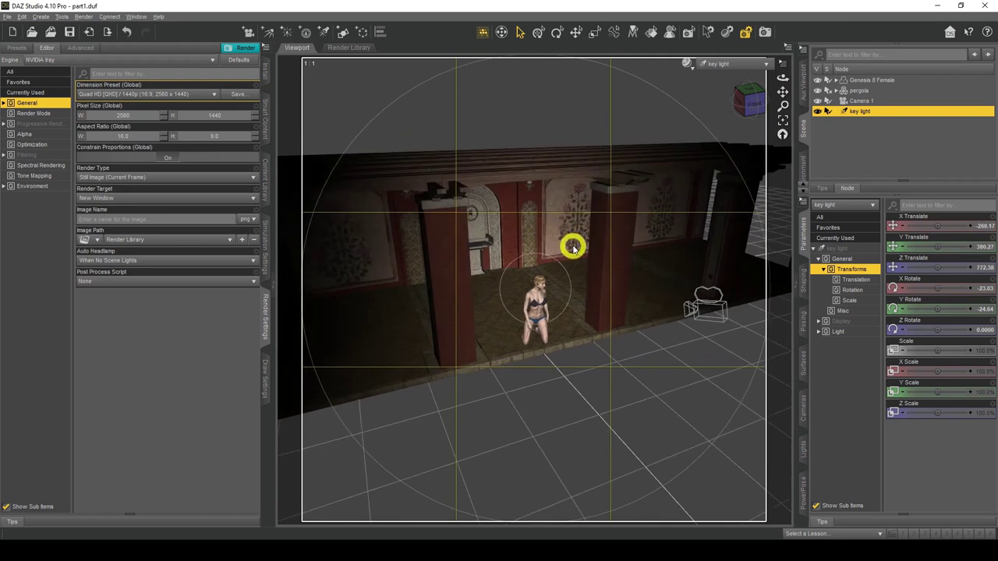
{"action": "left_click_drag", "start_coordinate": [743, 105], "coordinate": [708, 125]}
{"action": "scroll", "coordinate": [708, 127], "scroll_direction": "up", "scroll_amount": 4}
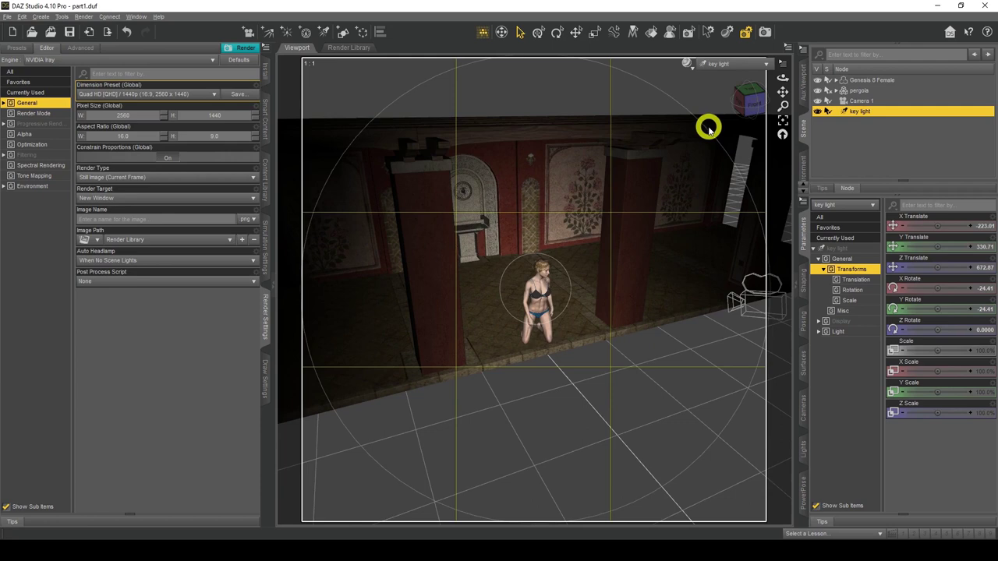
{"action": "mouse_move", "coordinate": [742, 108]}
{"action": "left_mouse_down"}
{"action": "mouse_move", "coordinate": [496, 263]}
{"action": "mouse_move", "coordinate": [747, 103]}
{"action": "left_mouse_up"}
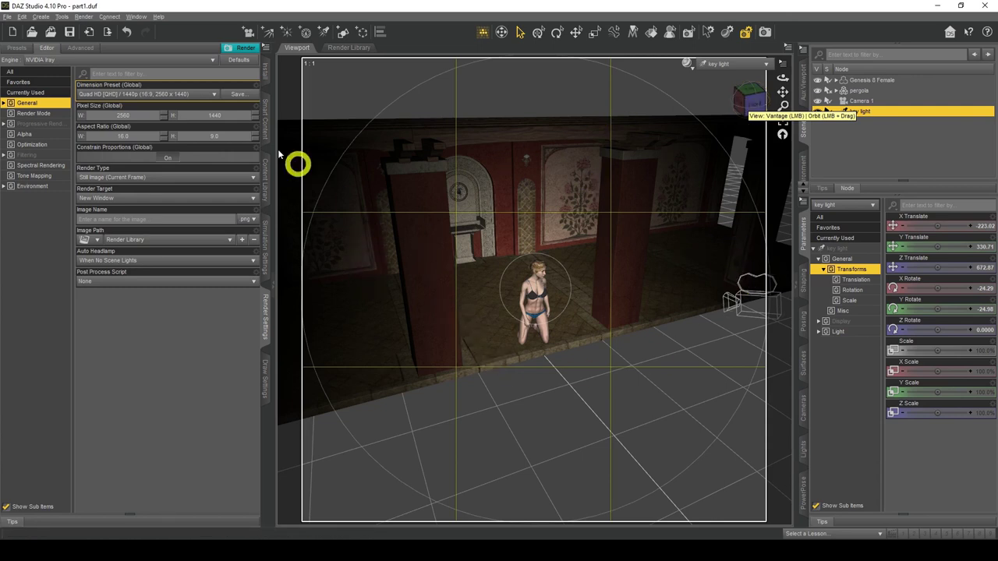
Step: Create a second spotlight named fill light with the default options
{"action": "left_click", "coordinate": [40, 16]}
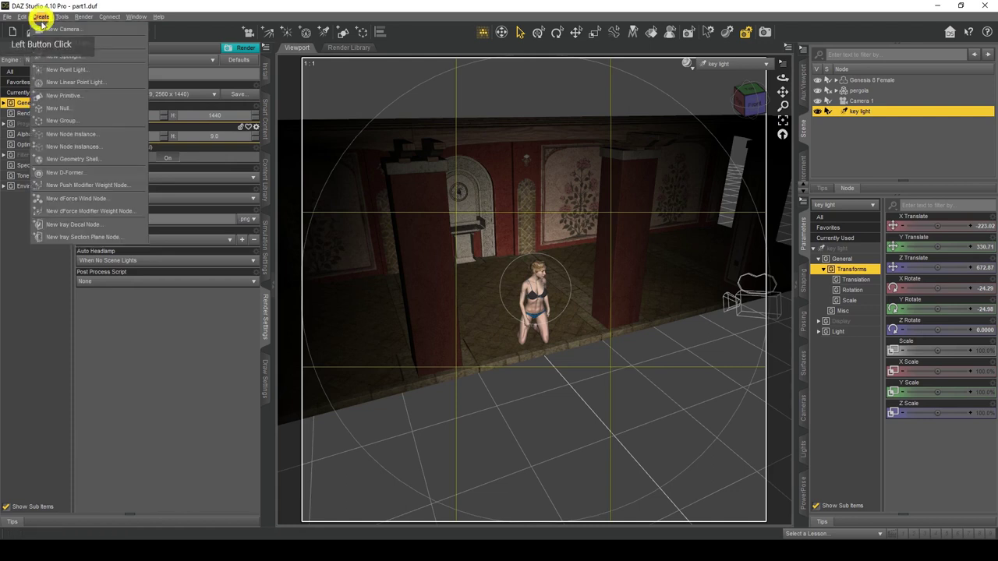
{"action": "left_click", "coordinate": [40, 43]}
{"action": "left_click", "coordinate": [467, 201]}
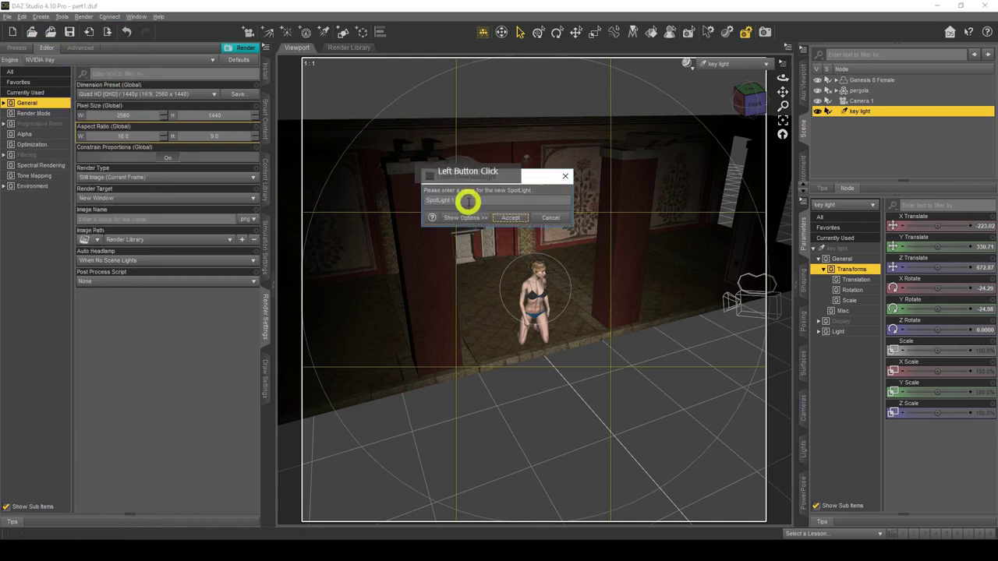
{"action": "left_click_drag", "start_coordinate": [425, 199], "coordinate": [495, 207]}
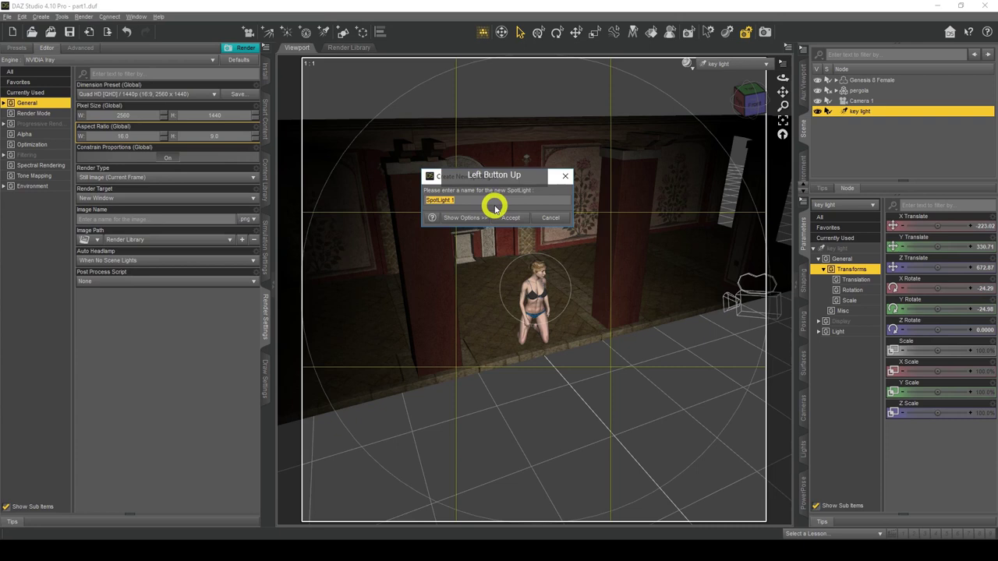
{"action": "type", "text": "fill light"}
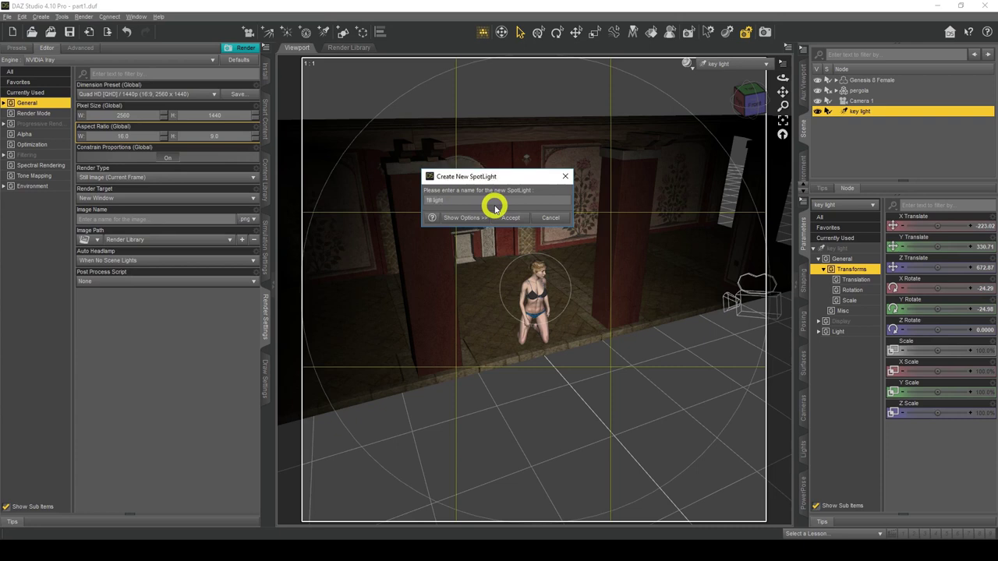
{"action": "left_click", "coordinate": [507, 218]}
{"action": "left_click_drag", "start_coordinate": [508, 216], "coordinate": [489, 293]}
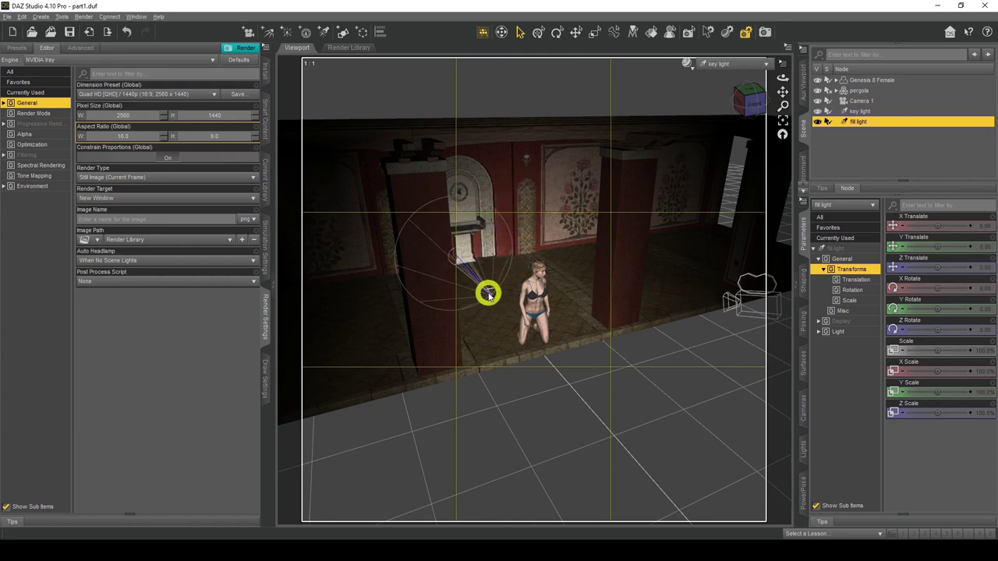
Step: Look through the fill light, pull it back to Z 744 and move it up and right of the figure to about Y 280
{"action": "left_click", "coordinate": [756, 67]}
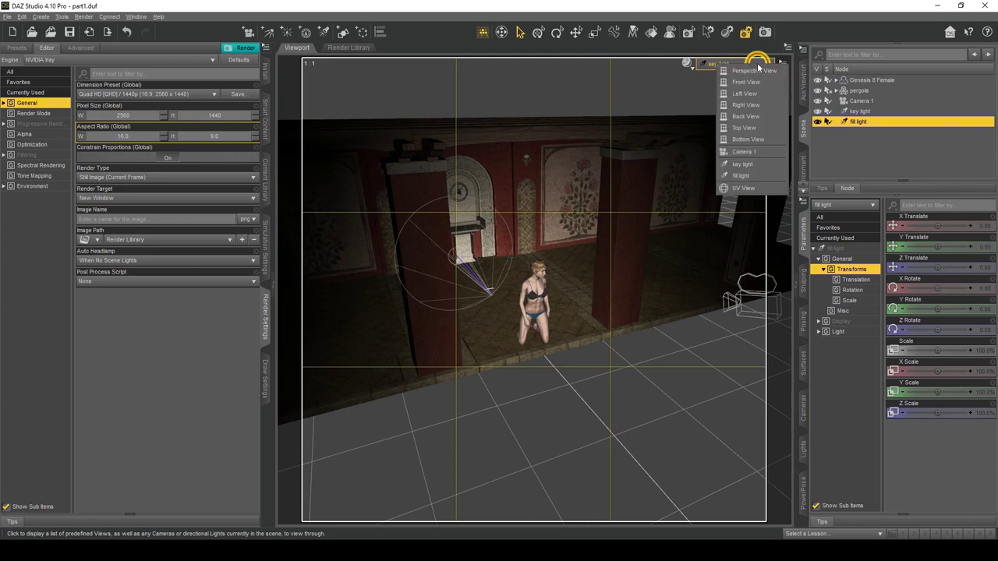
{"action": "left_click", "coordinate": [753, 174]}
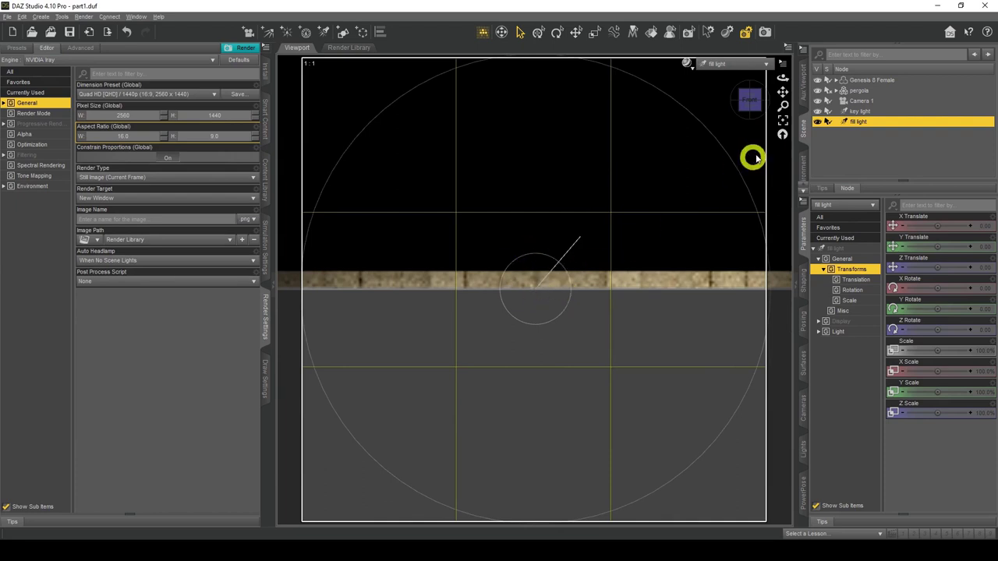
{"action": "mouse_move", "coordinate": [497, 265]}
{"action": "left_mouse_down"}
{"action": "mouse_move", "coordinate": [499, 279]}
{"action": "mouse_move", "coordinate": [437, 262]}
{"action": "mouse_move", "coordinate": [499, 264]}
{"action": "left_mouse_up"}
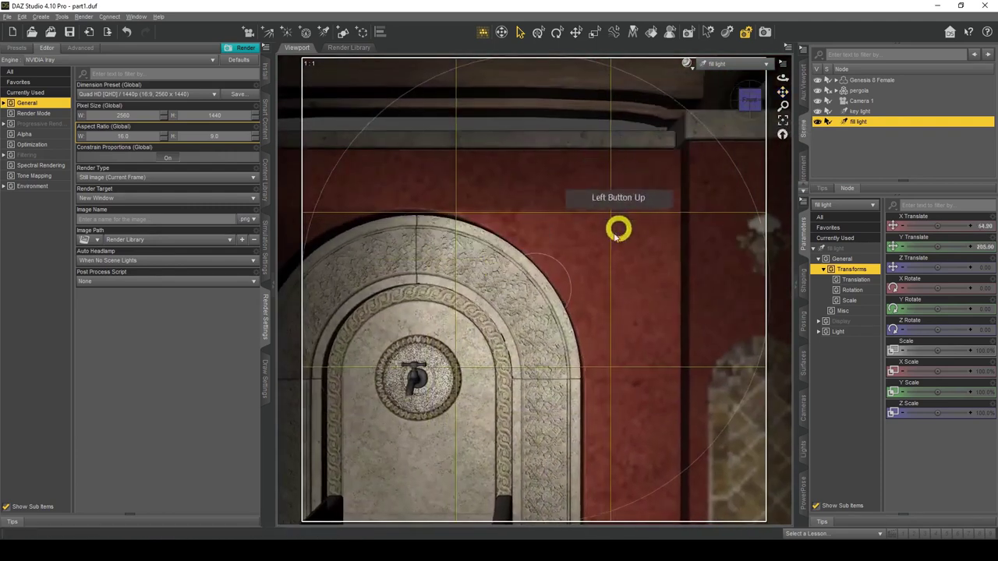
{"action": "scroll", "coordinate": [609, 241], "scroll_direction": "down", "scroll_amount": 5}
{"action": "scroll", "coordinate": [612, 241], "scroll_direction": "down", "scroll_amount": 10}
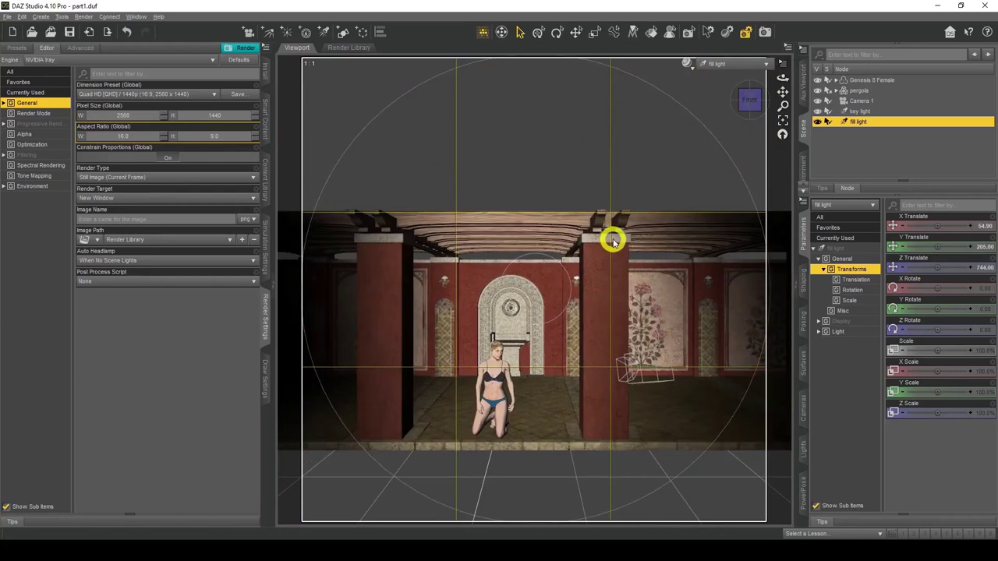
{"action": "mouse_move", "coordinate": [782, 91]}
{"action": "left_mouse_down"}
{"action": "mouse_move", "coordinate": [499, 265]}
{"action": "mouse_move", "coordinate": [457, 265]}
{"action": "mouse_move", "coordinate": [499, 260]}
{"action": "mouse_move", "coordinate": [777, 94]}
{"action": "left_mouse_up"}
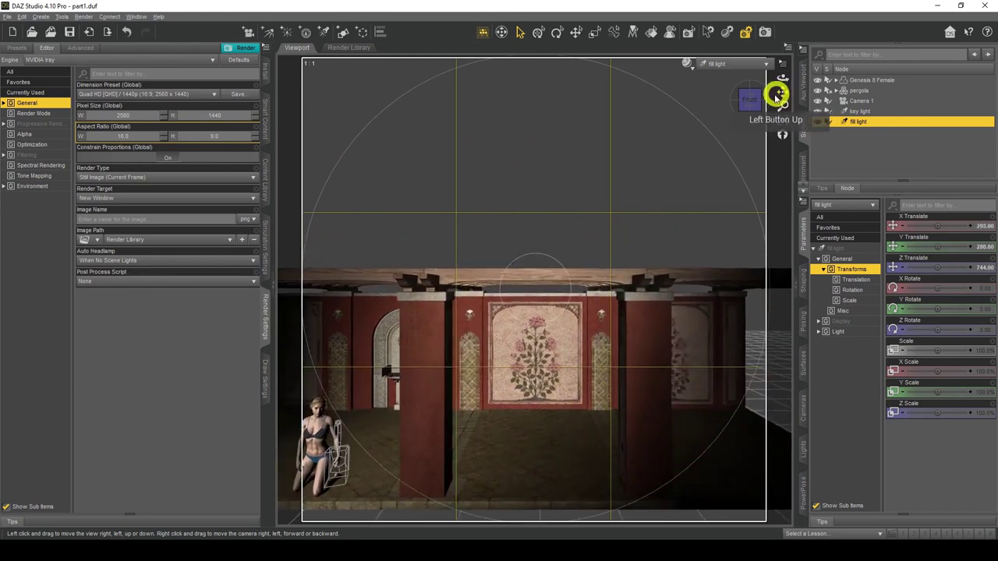
Step: Orbit and pan the fill light around to aim down at the figure from about X 460, Y 339, Z 560
{"action": "left_click_drag", "start_coordinate": [484, 263], "coordinate": [761, 167]}
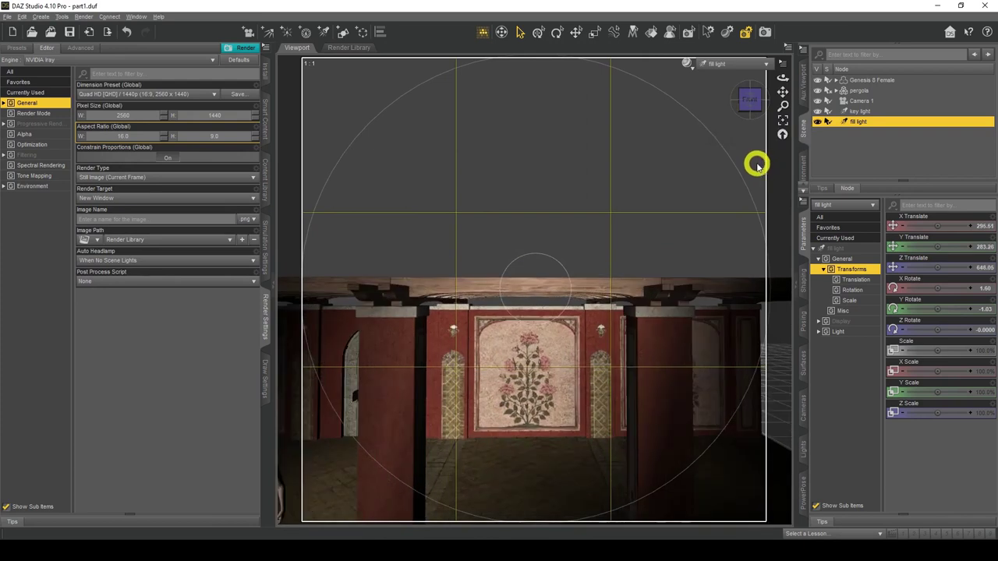
{"action": "left_click_drag", "start_coordinate": [499, 270], "coordinate": [777, 92]}
{"action": "left_click_drag", "start_coordinate": [475, 273], "coordinate": [499, 266]}
{"action": "left_click", "coordinate": [782, 92]}
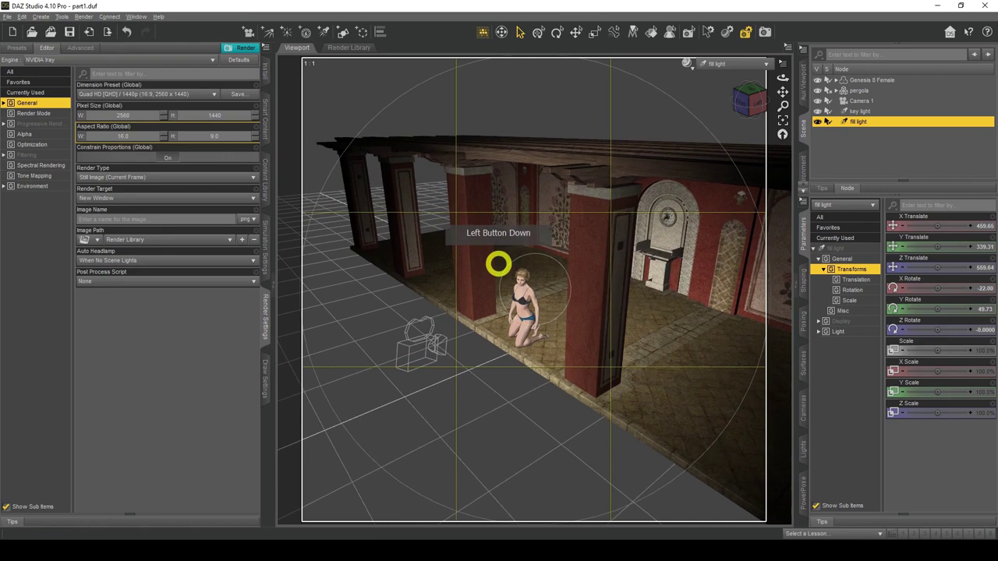
{"action": "left_click", "coordinate": [754, 95]}
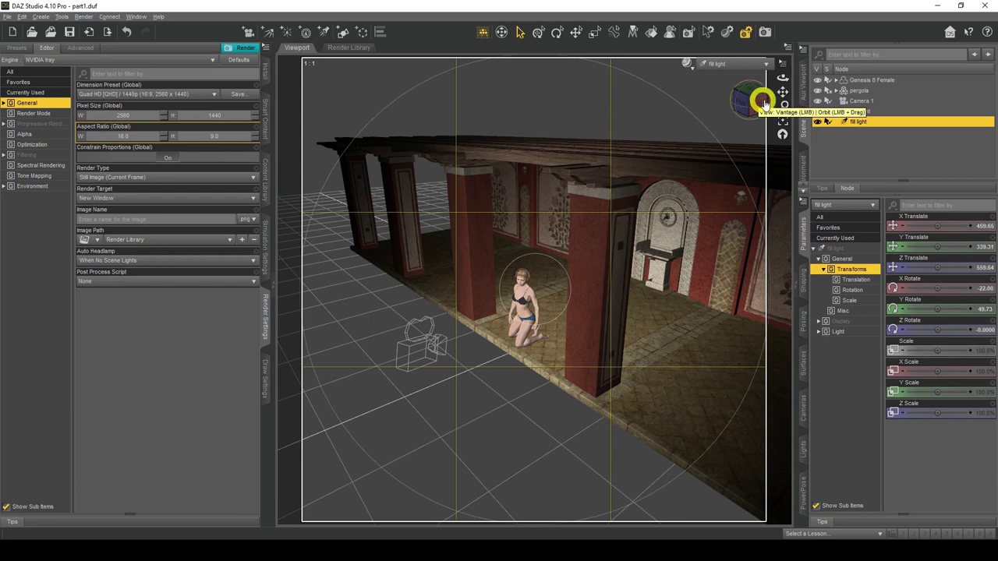
Step: Raise the fill light to about Y 368 and tilt it down about 26 degrees so the figure is centred in its view
{"action": "left_click_drag", "start_coordinate": [497, 264], "coordinate": [497, 263]}
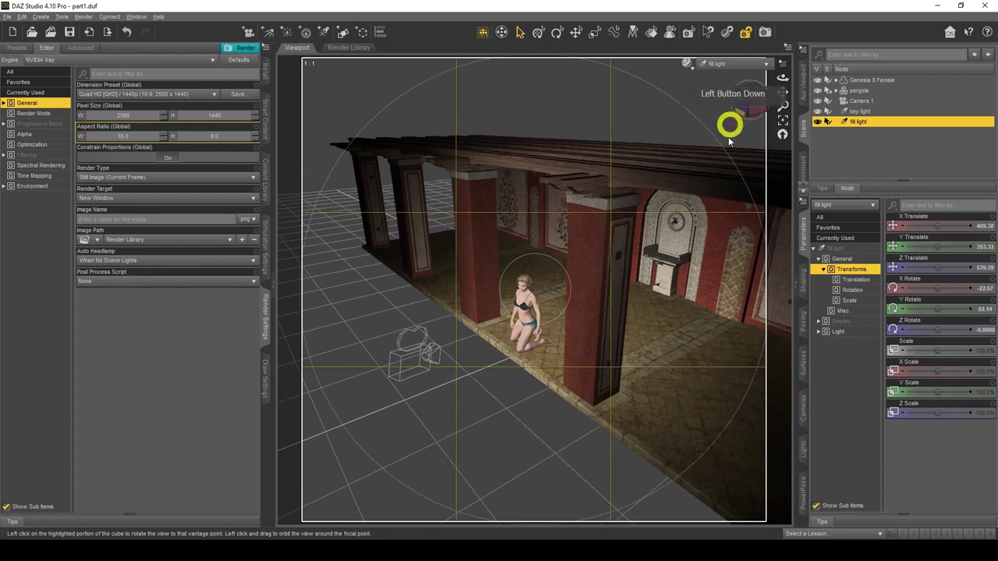
{"action": "mouse_move", "coordinate": [782, 99]}
{"action": "left_mouse_down"}
{"action": "mouse_move", "coordinate": [494, 265]}
{"action": "mouse_move", "coordinate": [780, 96]}
{"action": "left_mouse_up"}
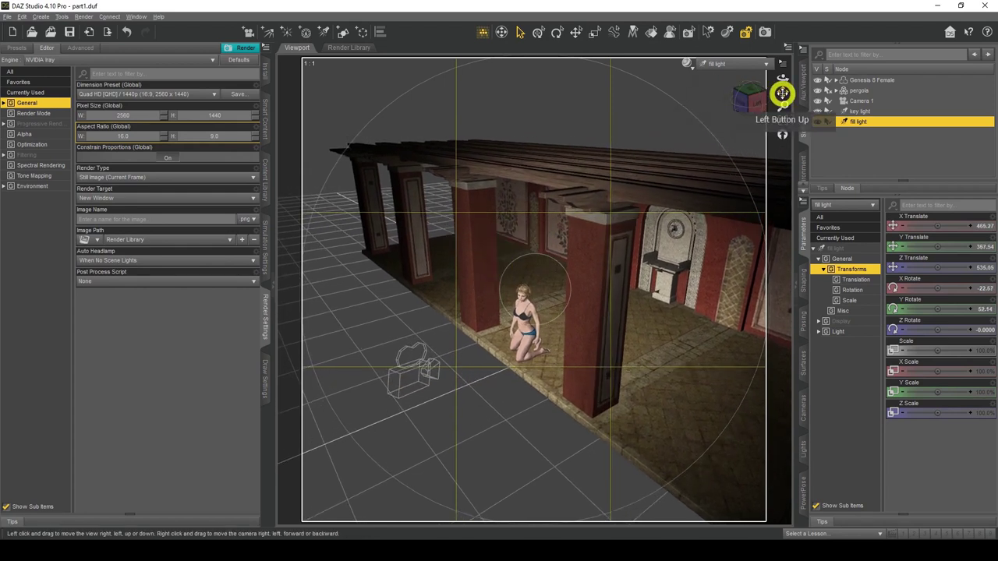
{"action": "left_click_drag", "start_coordinate": [499, 263], "coordinate": [499, 262]}
{"action": "left_click", "coordinate": [755, 100]}
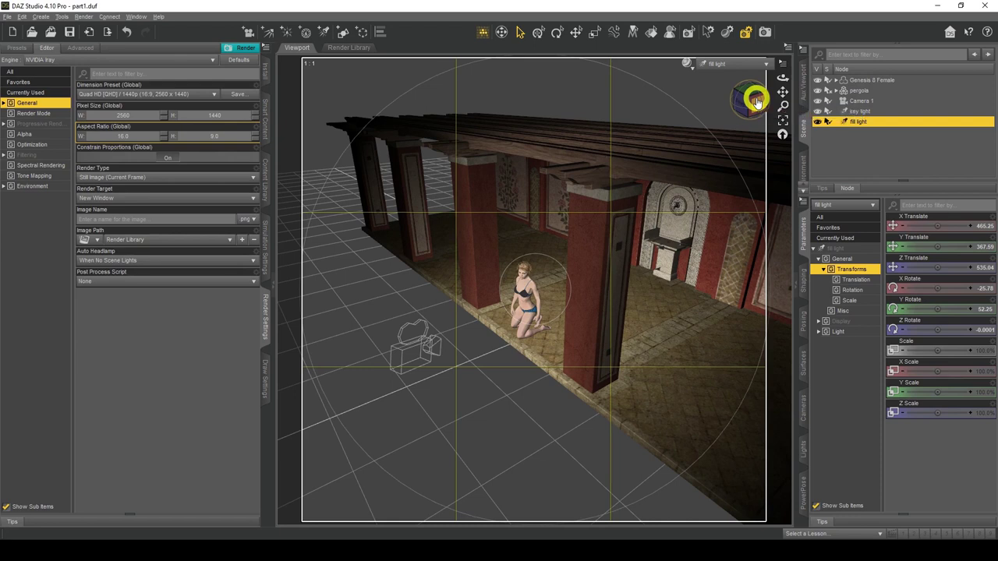
Step: Check the figure through Camera 1, then return to the fill light's view
{"action": "left_click", "coordinate": [716, 65]}
{"action": "left_click", "coordinate": [703, 153]}
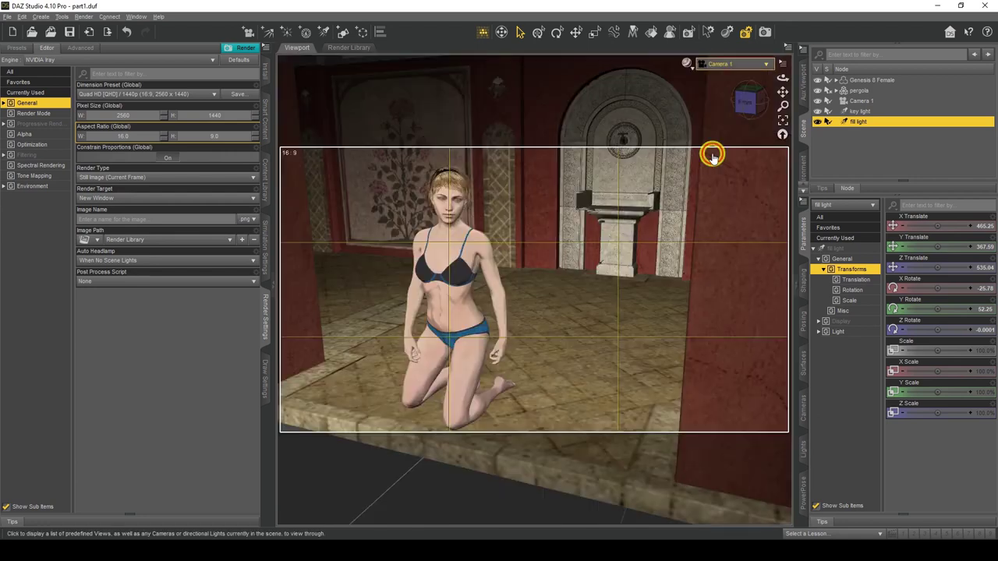
{"action": "left_click", "coordinate": [465, 262]}
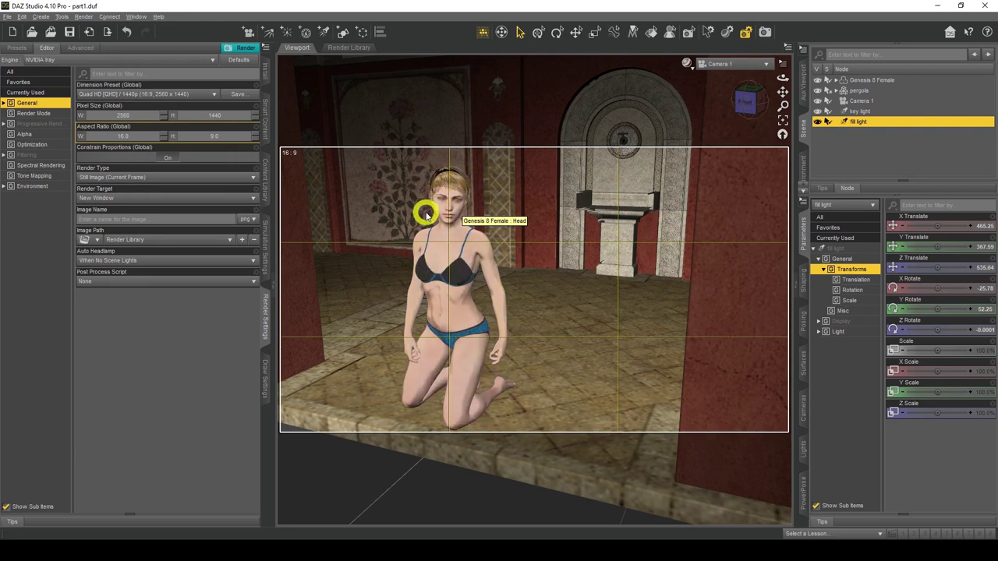
{"action": "left_click", "coordinate": [740, 65]}
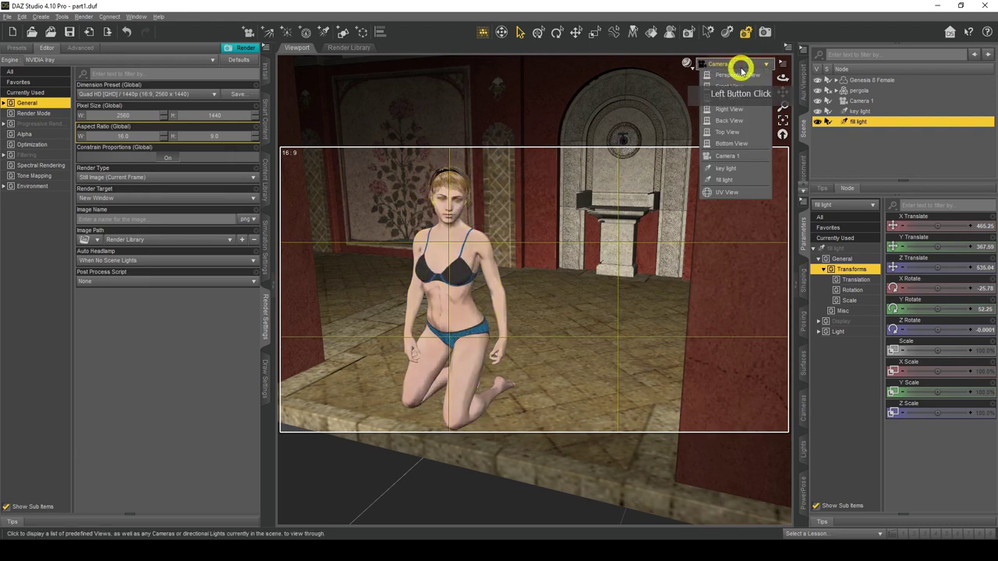
{"action": "left_click", "coordinate": [728, 180]}
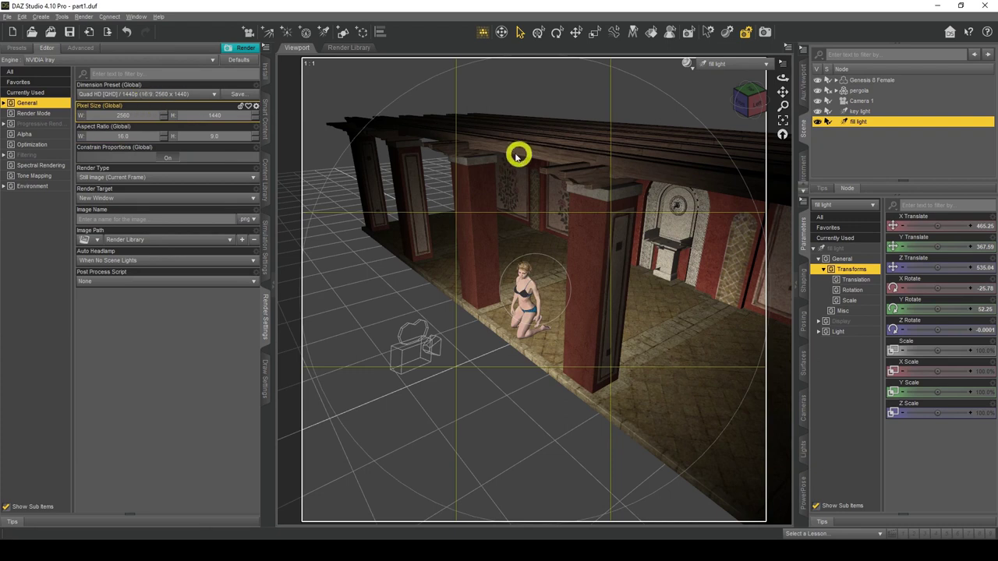
Step: Create a third spotlight named back light with the default options
{"action": "left_click", "coordinate": [40, 18]}
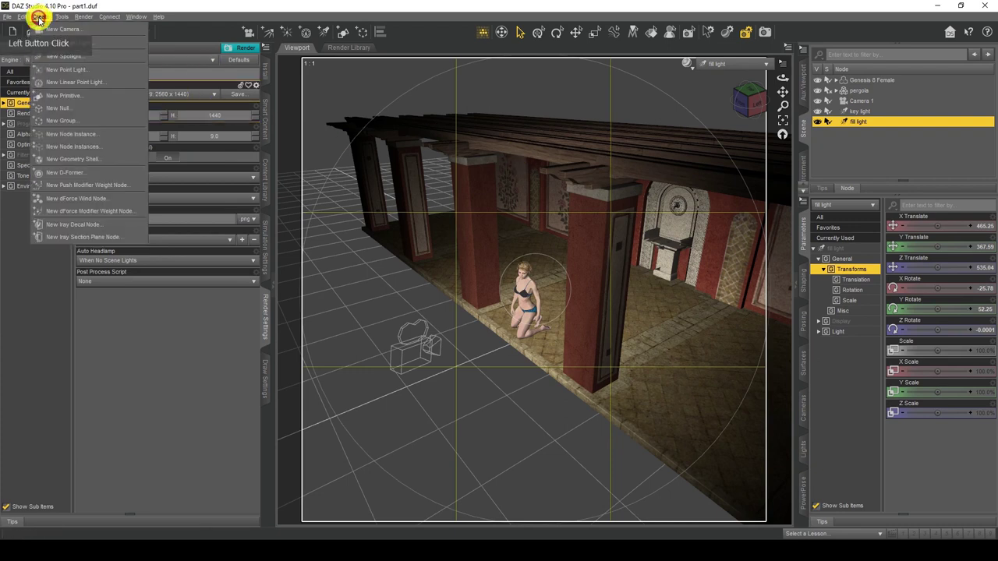
{"action": "left_click", "coordinate": [54, 57]}
{"action": "left_click", "coordinate": [497, 201]}
{"action": "left_click_drag", "start_coordinate": [497, 201], "coordinate": [431, 202]}
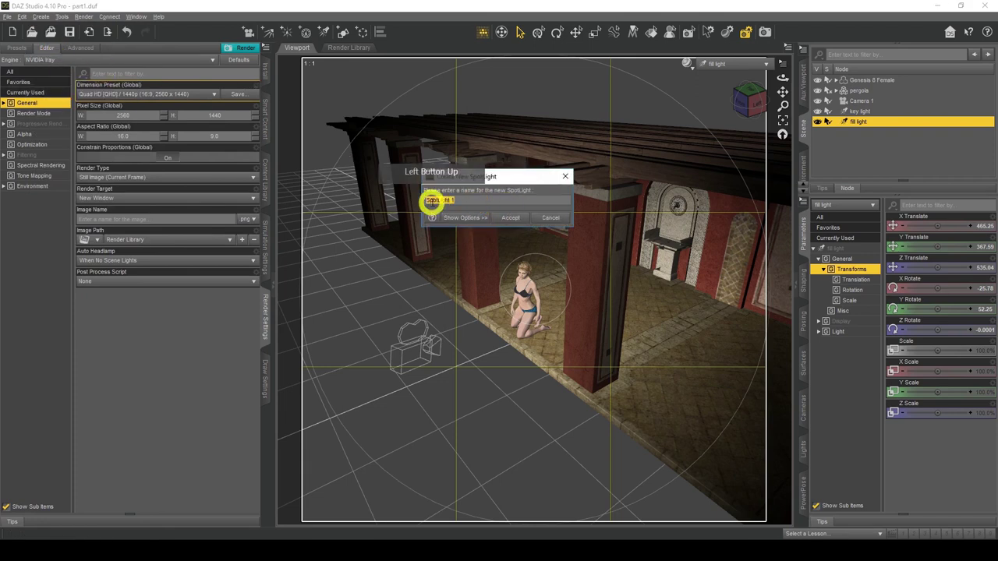
{"action": "type", "text": "back light"}
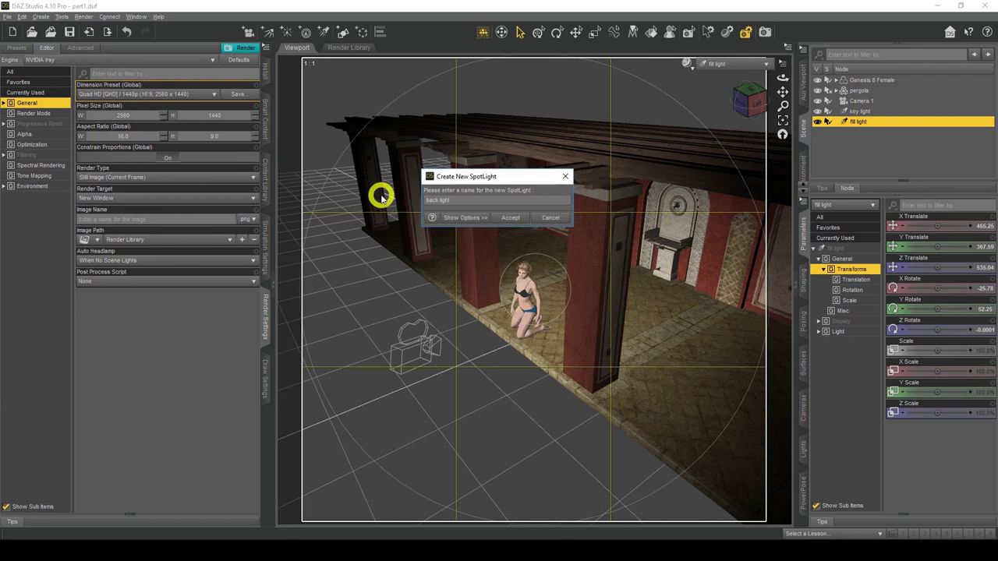
{"action": "left_click", "coordinate": [516, 216]}
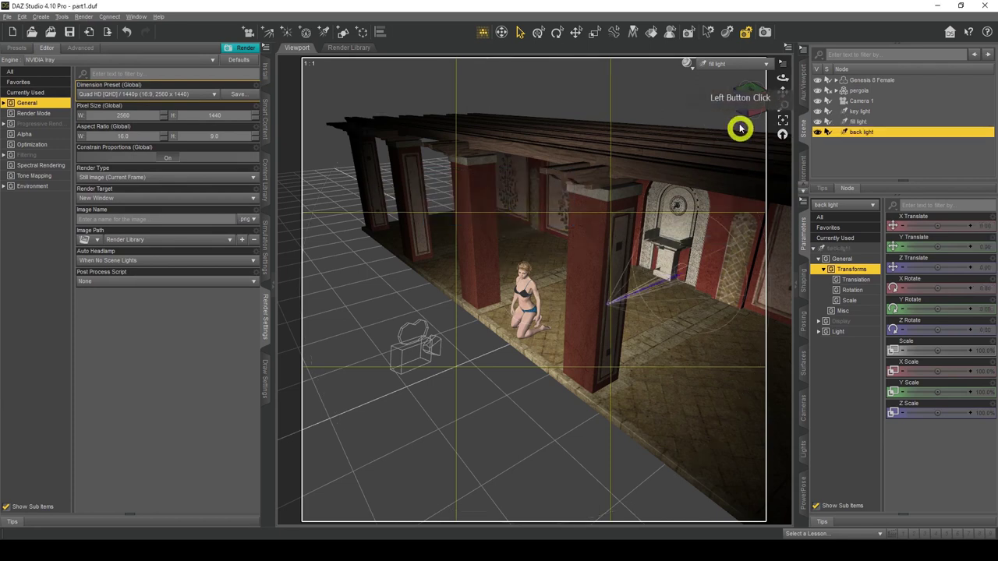
Step: Look through the back light, raise it to about Y 240 and start rotating it around toward the figure
{"action": "left_click", "coordinate": [735, 66]}
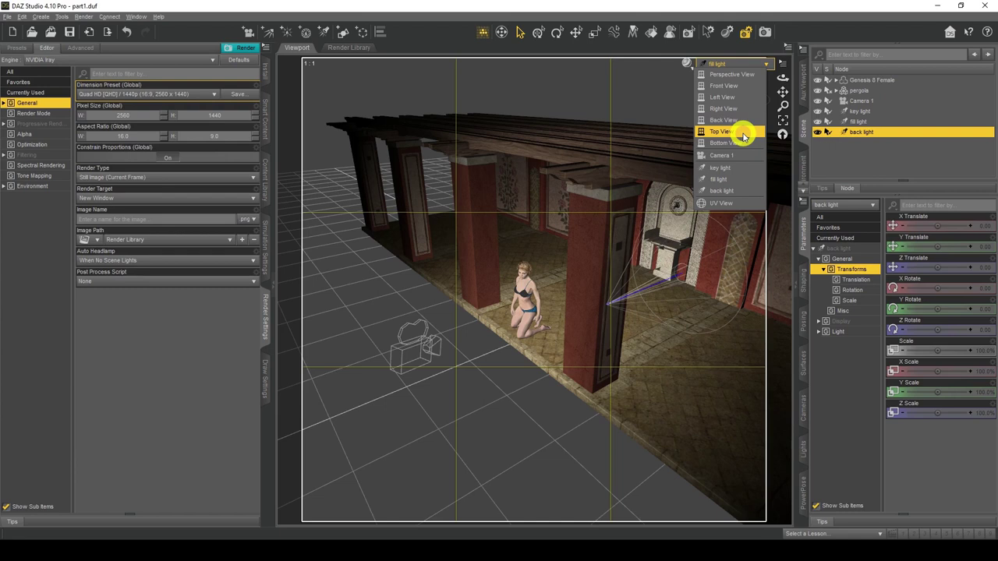
{"action": "left_click", "coordinate": [744, 190]}
{"action": "left_click", "coordinate": [783, 91]}
{"action": "mouse_move", "coordinate": [499, 267]}
{"action": "left_mouse_down"}
{"action": "mouse_move", "coordinate": [499, 314]}
{"action": "mouse_move", "coordinate": [499, 263]}
{"action": "left_mouse_up"}
{"action": "left_click", "coordinate": [783, 92]}
{"action": "left_click_drag", "start_coordinate": [753, 102], "coordinate": [499, 265]}
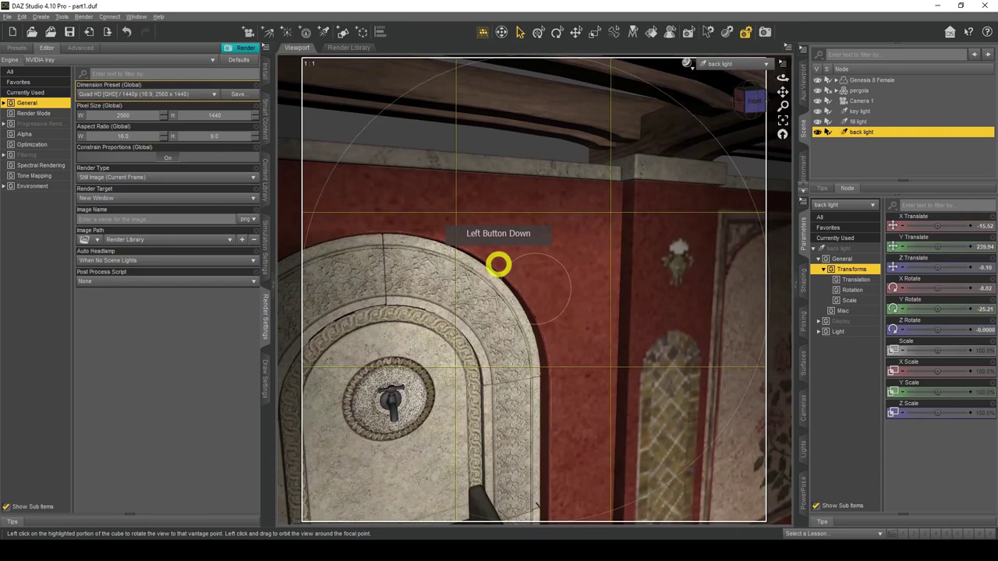
{"action": "left_click_drag", "start_coordinate": [499, 265], "coordinate": [499, 265]}
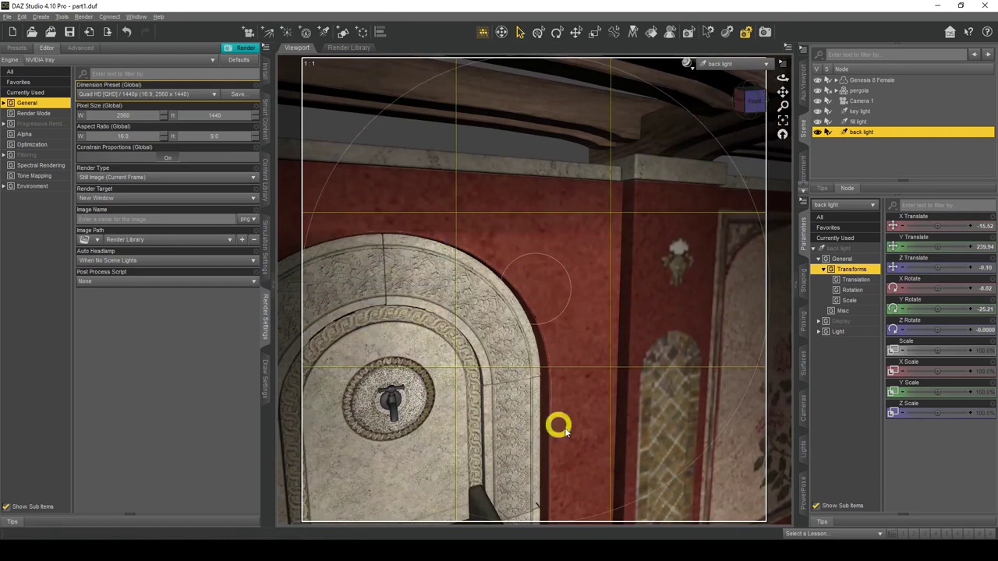
Step: Orbit and pan the back light behind the figure to aim down at its back from about X -188, Y 290, Z 50
{"action": "left_click_drag", "start_coordinate": [748, 95], "coordinate": [497, 263]}
{"action": "left_click_drag", "start_coordinate": [779, 92], "coordinate": [577, 165]}
{"action": "key", "text": "ctrl+z"}
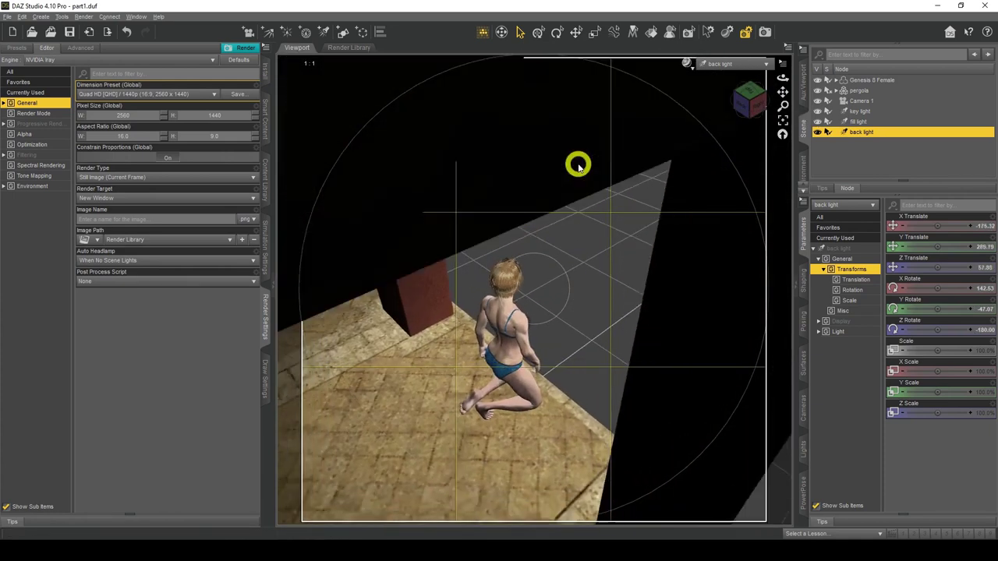
{"action": "left_click_drag", "start_coordinate": [780, 93], "coordinate": [499, 263]}
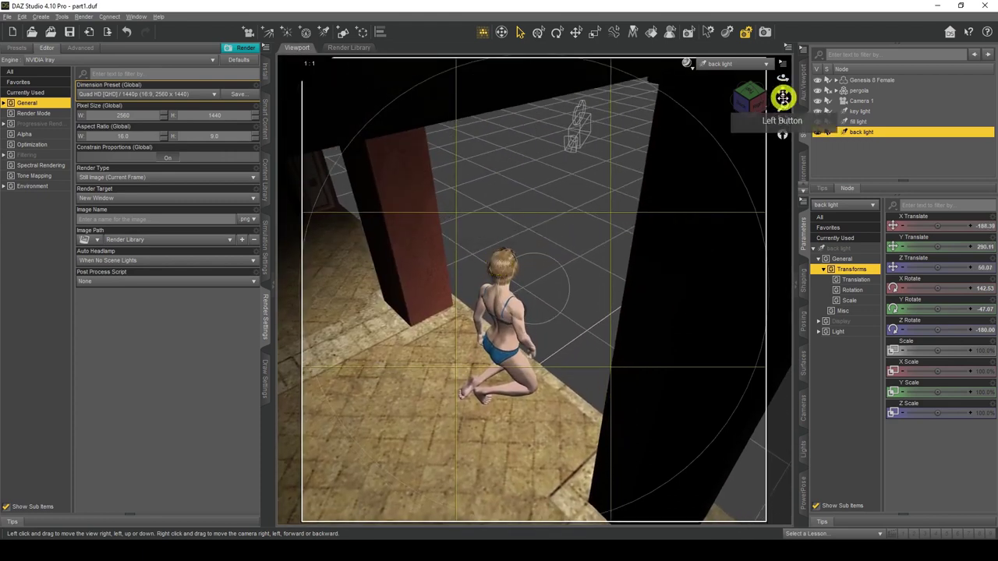
{"action": "left_click_drag", "start_coordinate": [759, 118], "coordinate": [644, 216]}
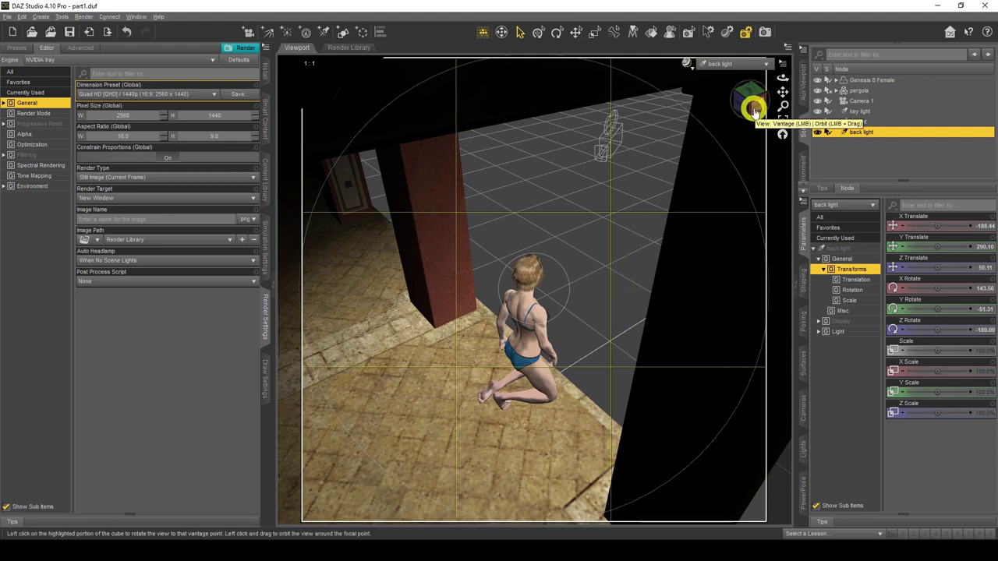
Step: Preview the three-light setup through Camera 1 in NVIDIA Iray, then restore the Texture Shaded draw style
{"action": "left_click", "coordinate": [748, 64]}
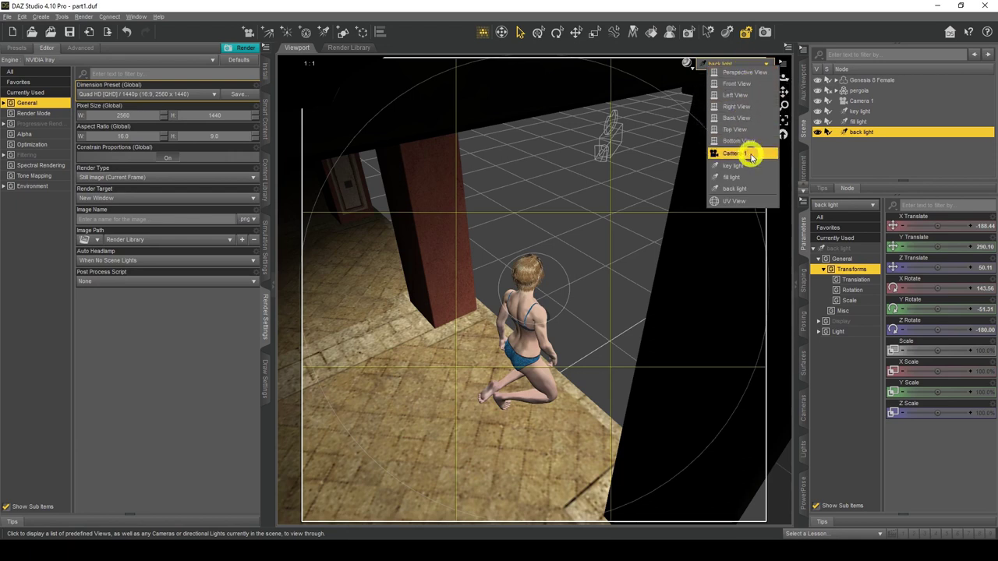
{"action": "left_click", "coordinate": [750, 154]}
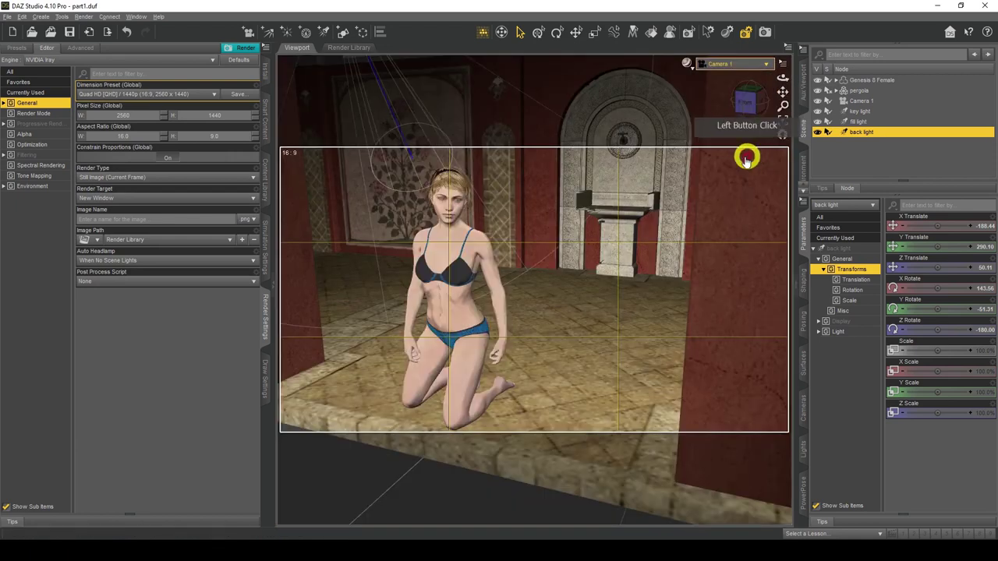
{"action": "left_click", "coordinate": [688, 63]}
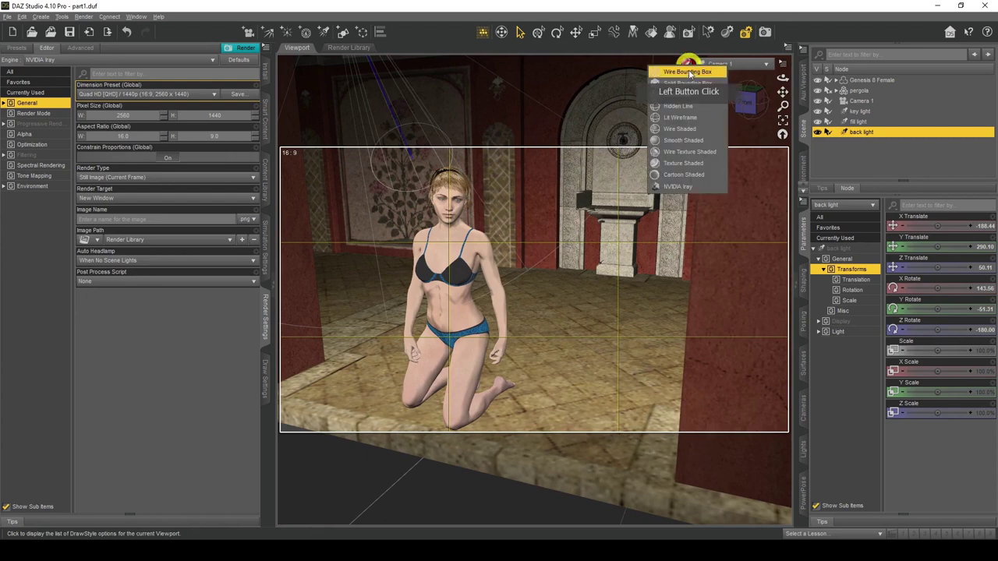
{"action": "left_click", "coordinate": [691, 186]}
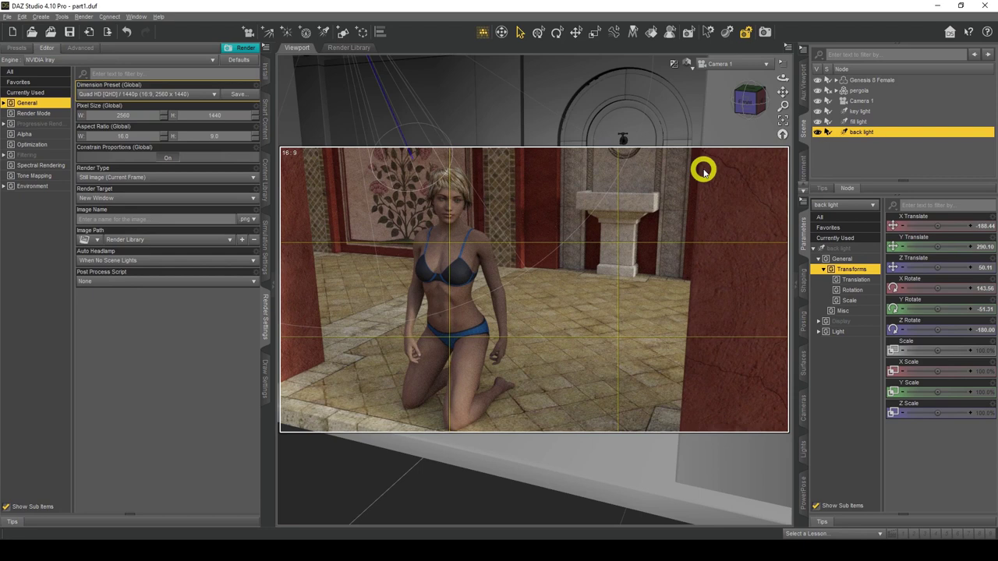
{"action": "left_click", "coordinate": [691, 66]}
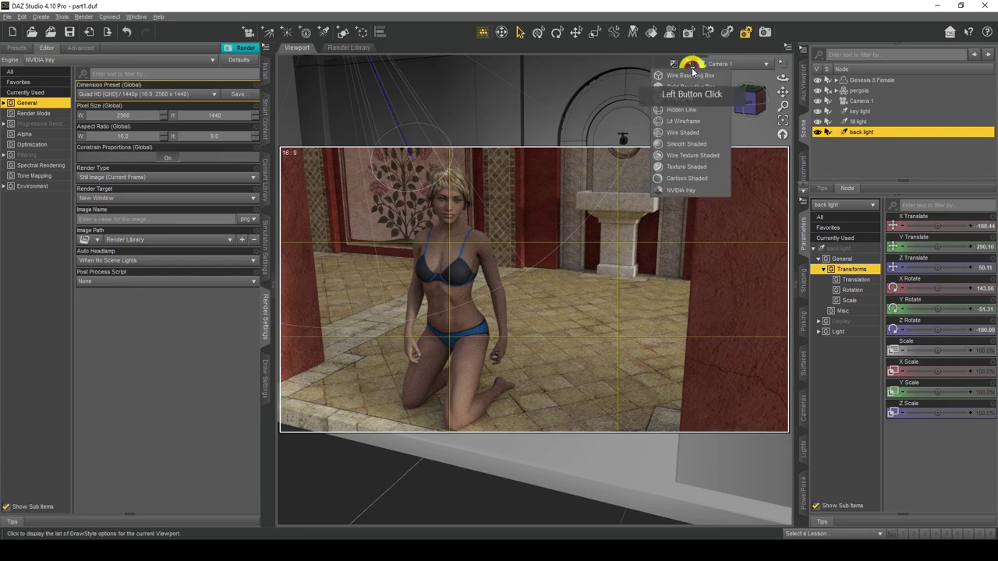
{"action": "left_click", "coordinate": [690, 166]}
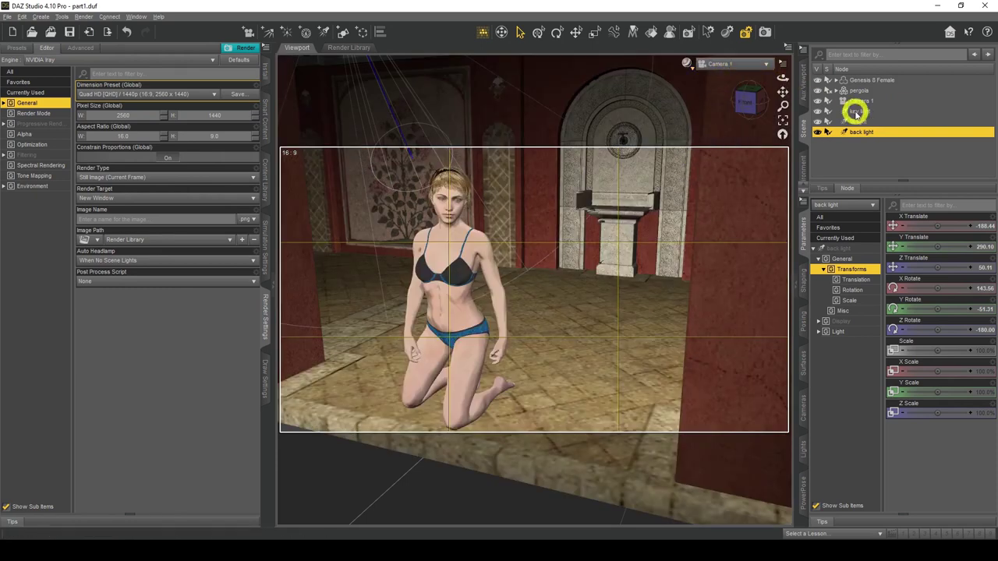
Step: Look through the key light, select it and set its light geometry to Rectangle
{"action": "left_click", "coordinate": [741, 65]}
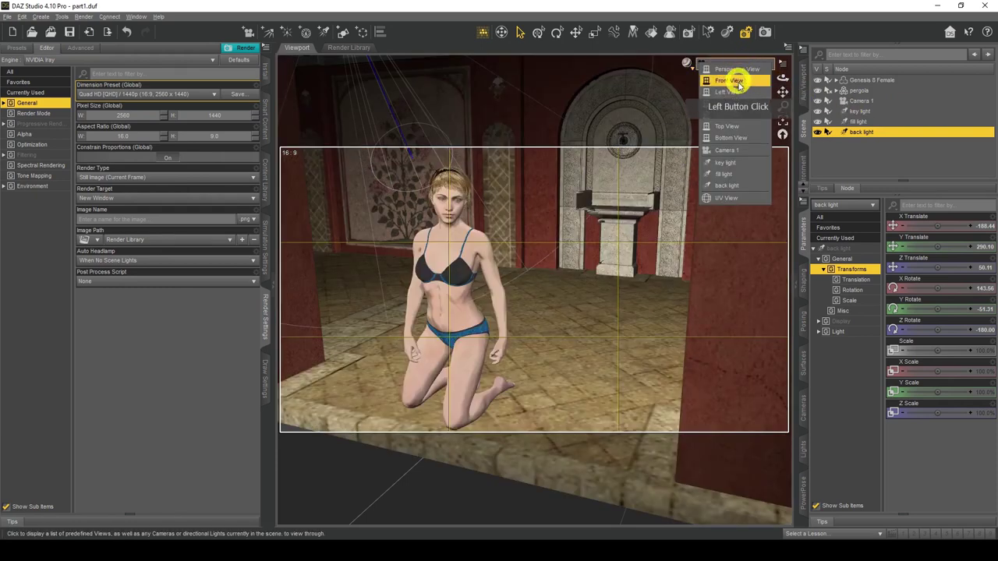
{"action": "left_click", "coordinate": [726, 163]}
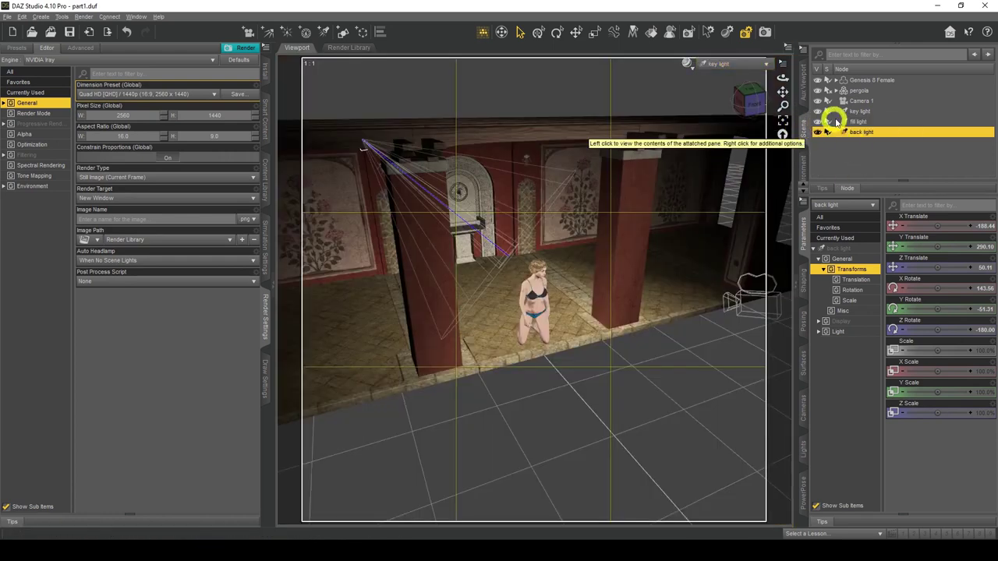
{"action": "left_click", "coordinate": [857, 112]}
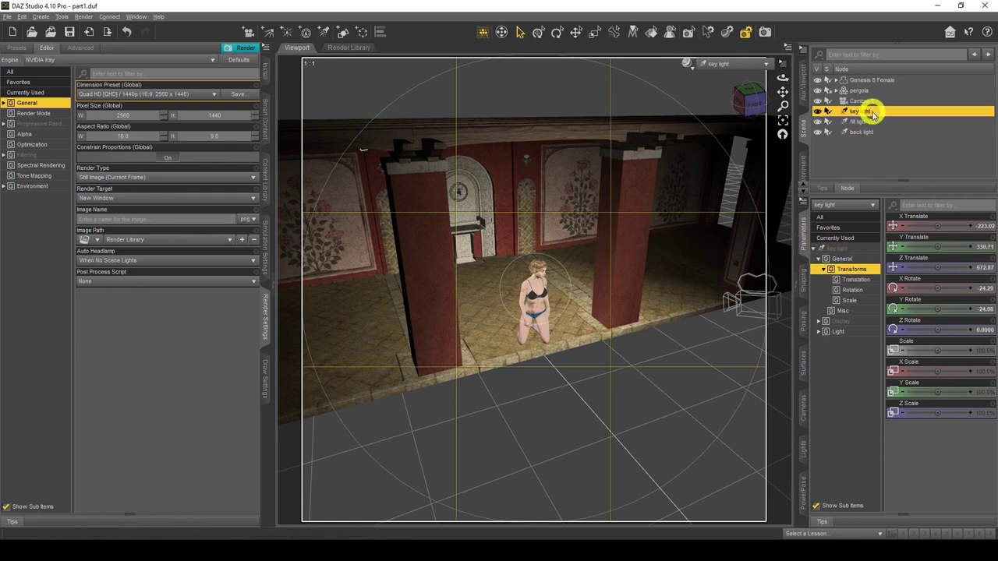
{"action": "left_click", "coordinate": [837, 332]}
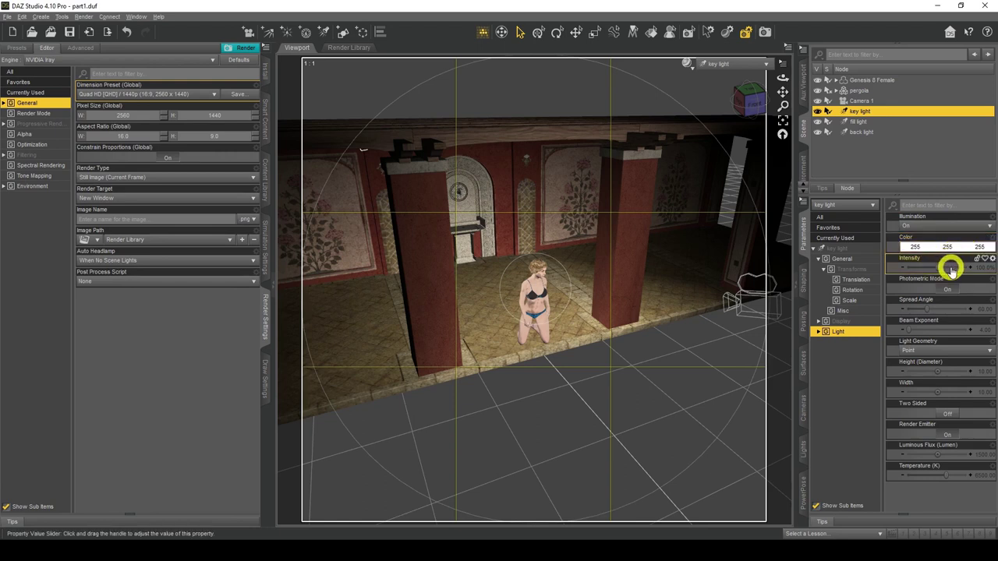
{"action": "mouse_move", "coordinate": [949, 273]}
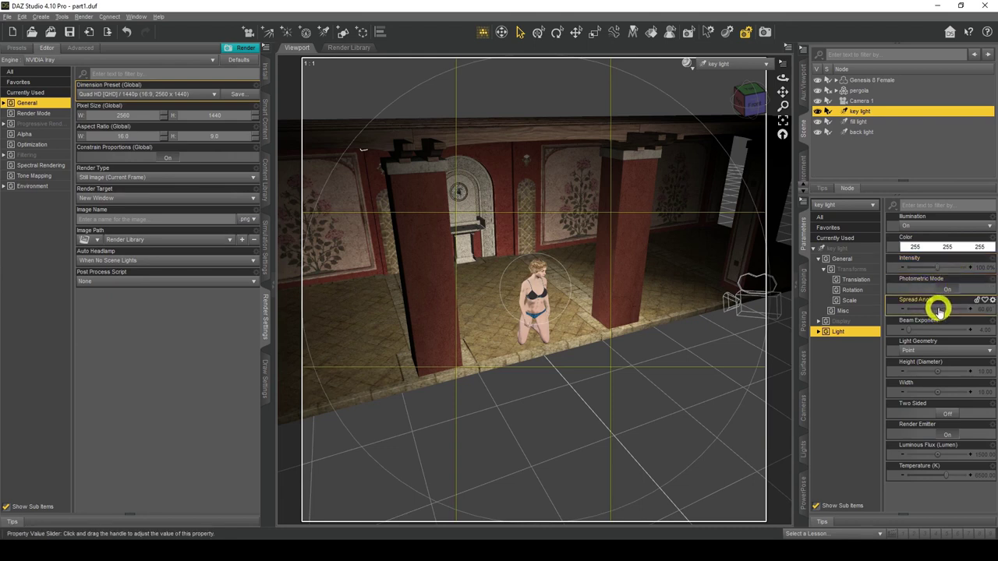
{"action": "mouse_move", "coordinate": [940, 310]}
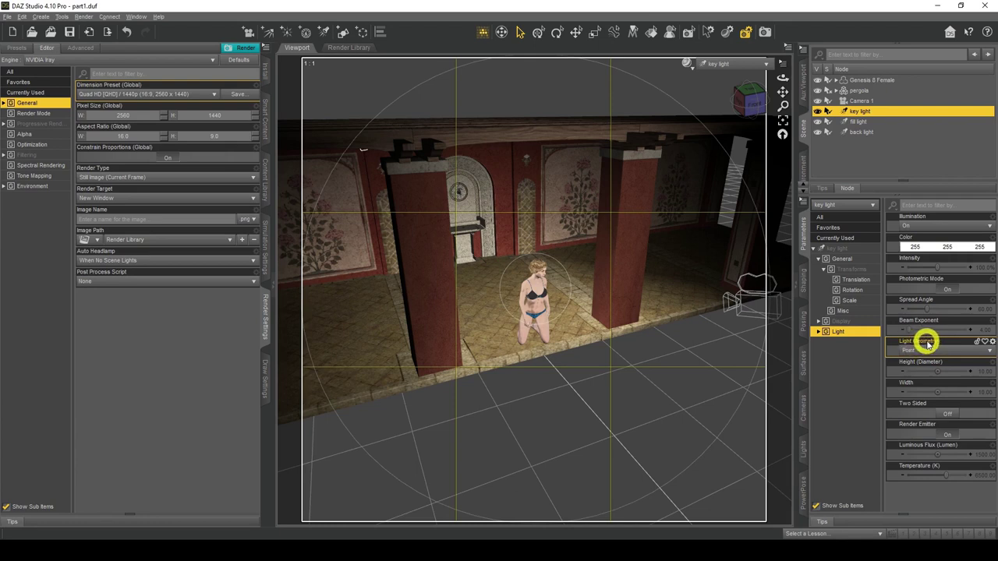
{"action": "left_click", "coordinate": [931, 353]}
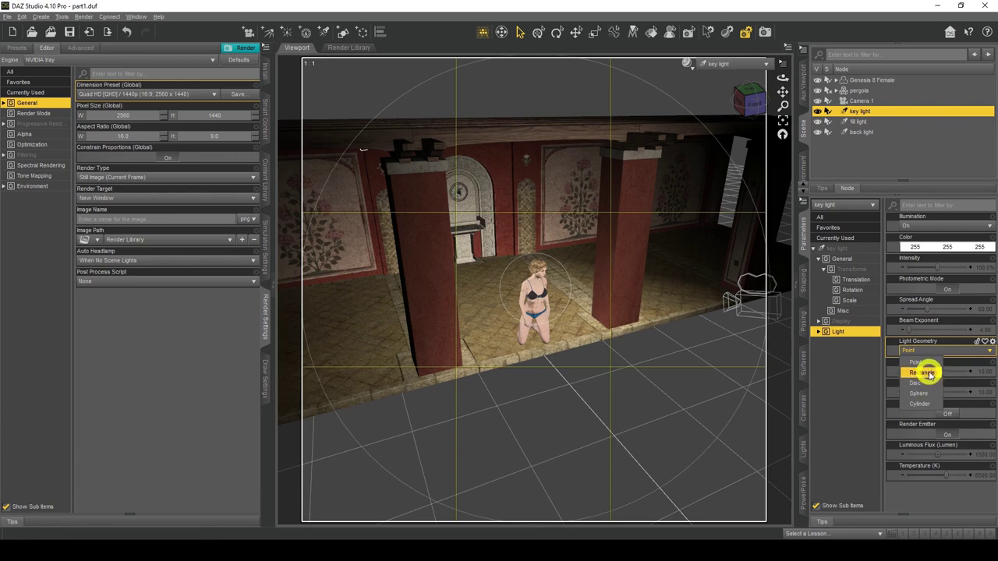
{"action": "left_click", "coordinate": [922, 373]}
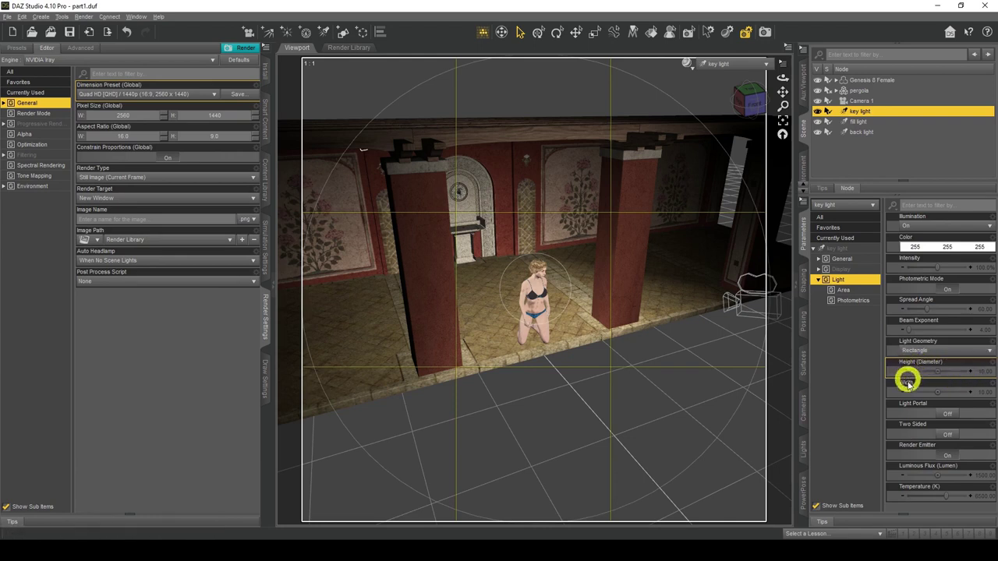
Step: Set the key light's rectangular emitter height to 100
{"action": "left_click", "coordinate": [985, 371]}
{"action": "type", "text": "100"}
{"action": "key", "text": "Return"}
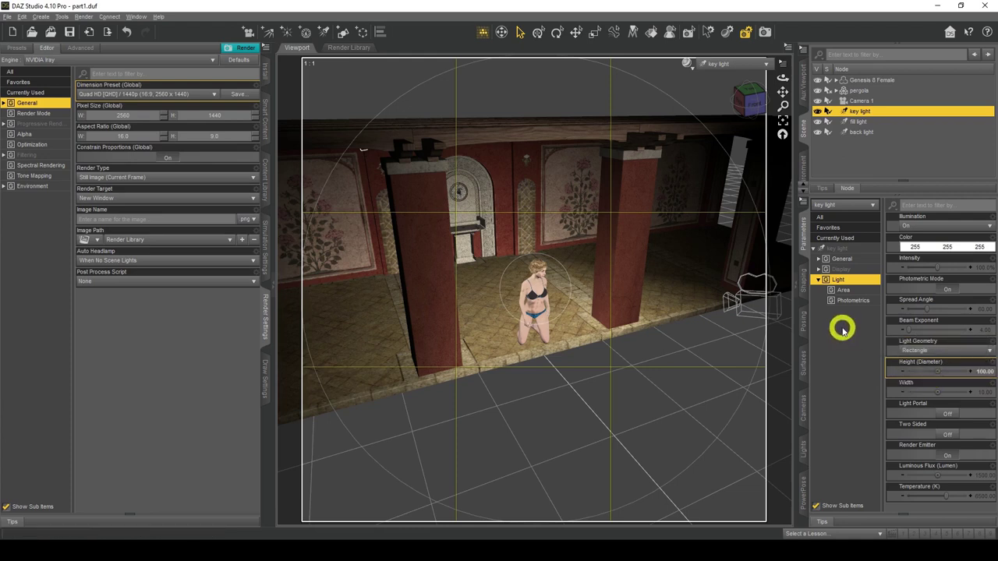
Step: Set the width of the key light's rectangular emitter to 100
{"action": "left_click", "coordinate": [988, 394]}
{"action": "type", "text": "100"}
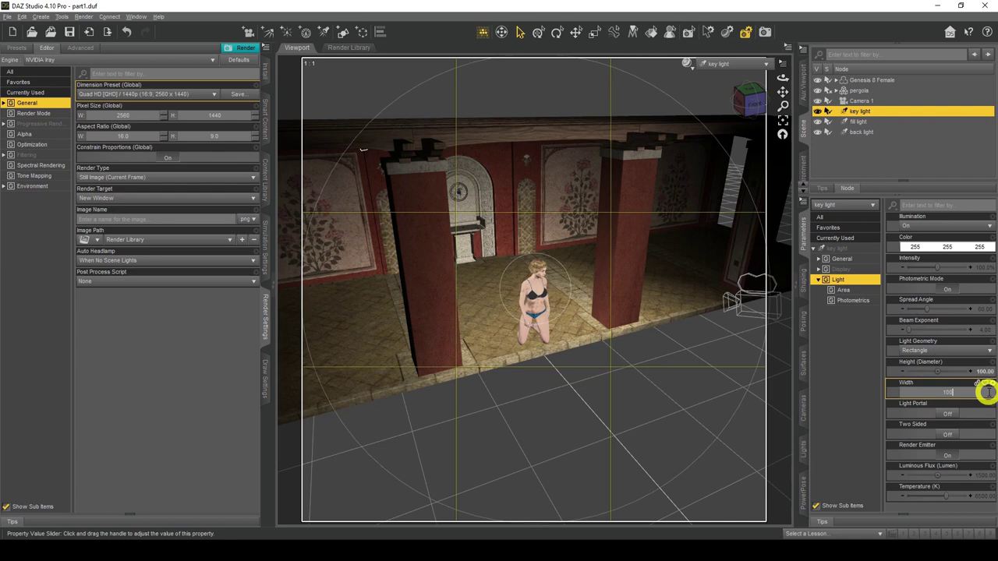
{"action": "key", "text": "Return"}
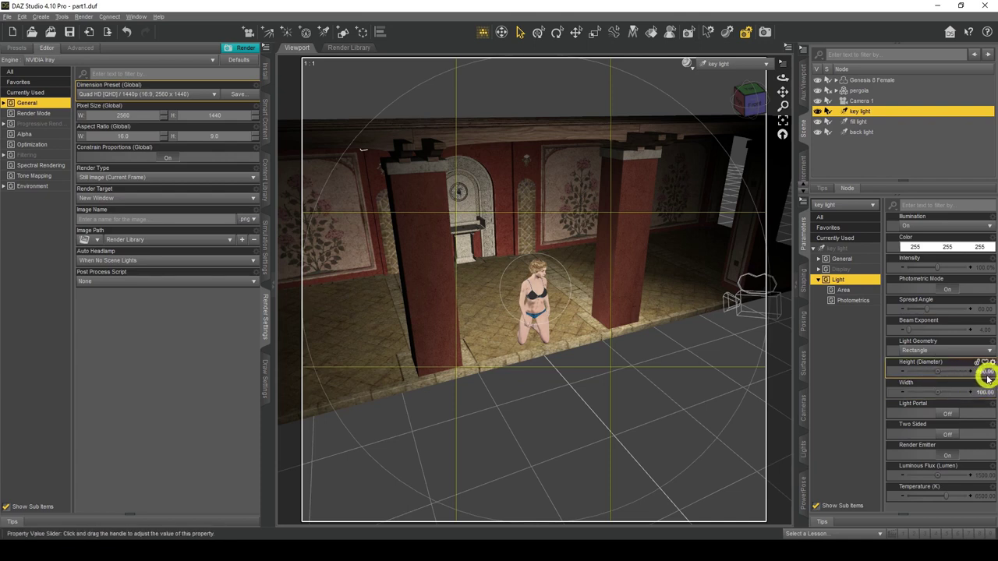
{"action": "mouse_move", "coordinate": [981, 377]}
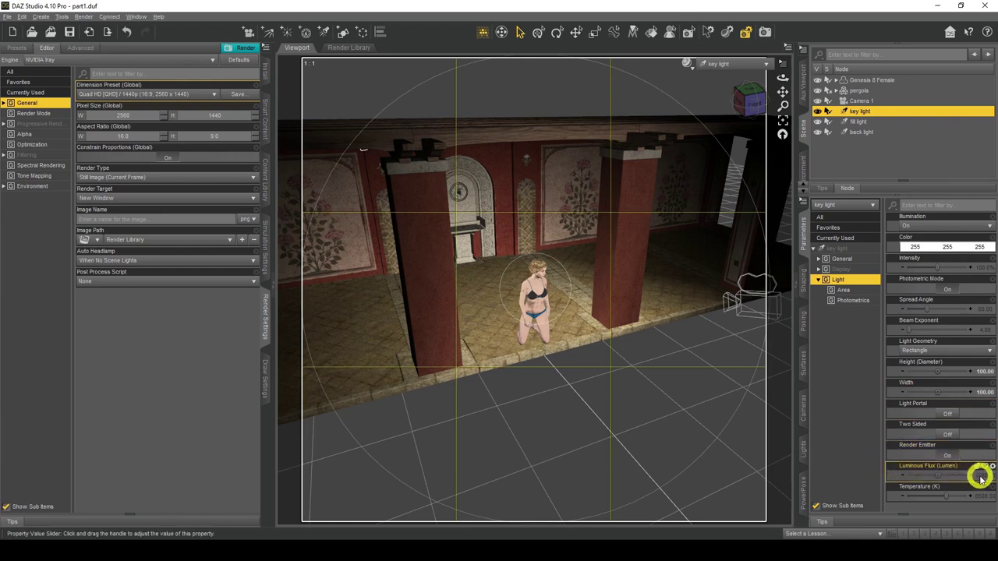
Step: Set the key light's luminous flux to 500000 lumens
{"action": "mouse_move", "coordinate": [980, 479]}
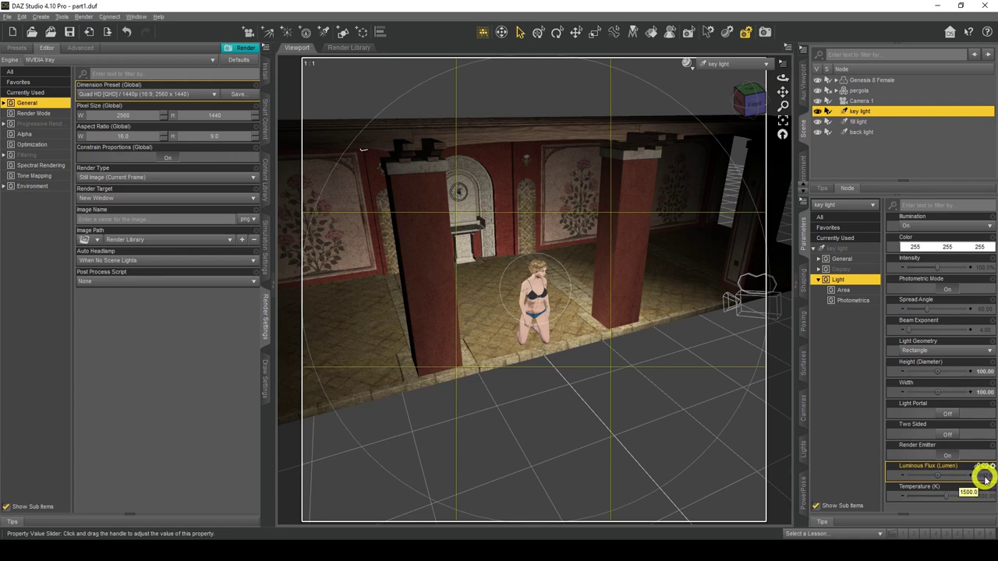
{"action": "left_click", "coordinate": [984, 479]}
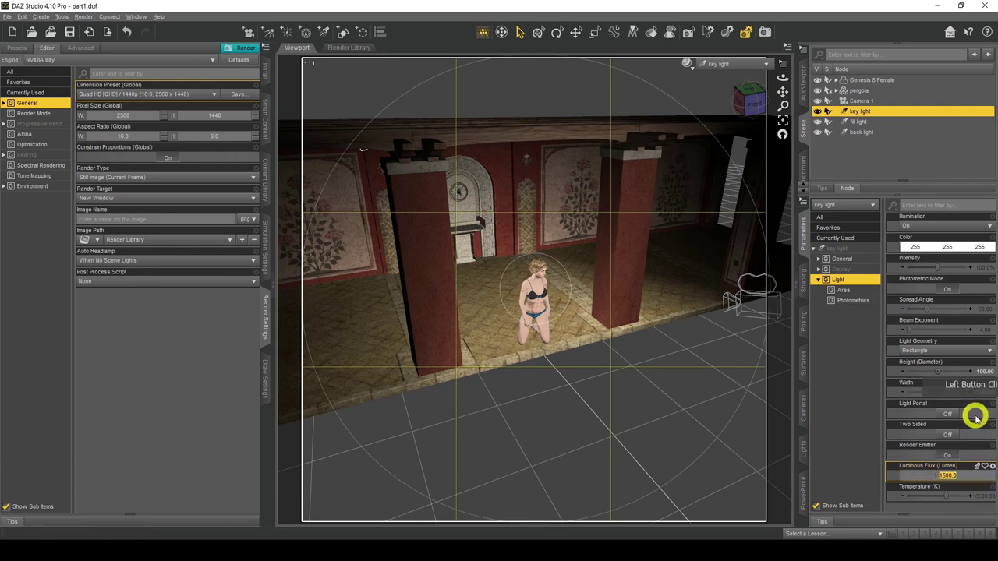
{"action": "type", "text": "500000"}
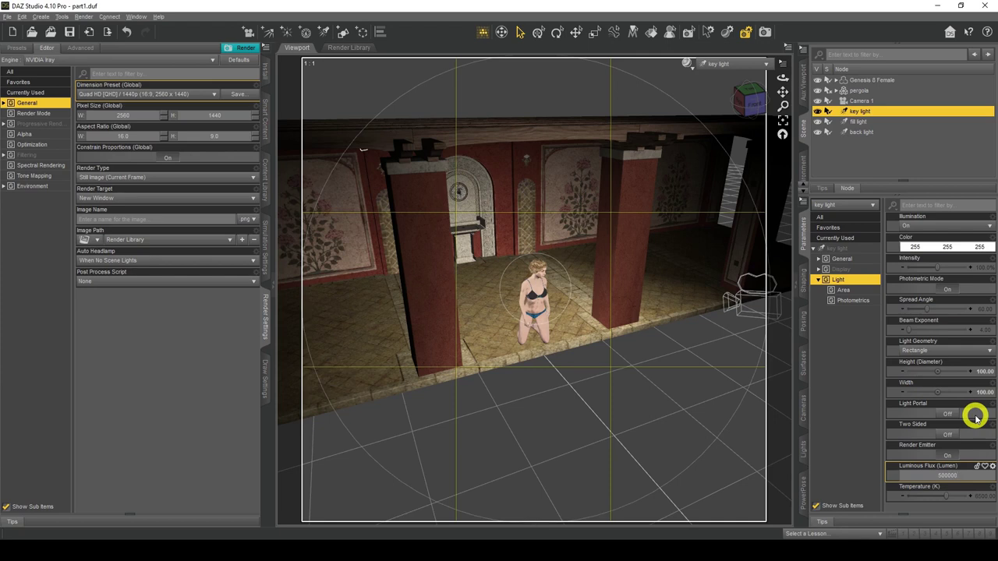
{"action": "key", "text": "Return"}
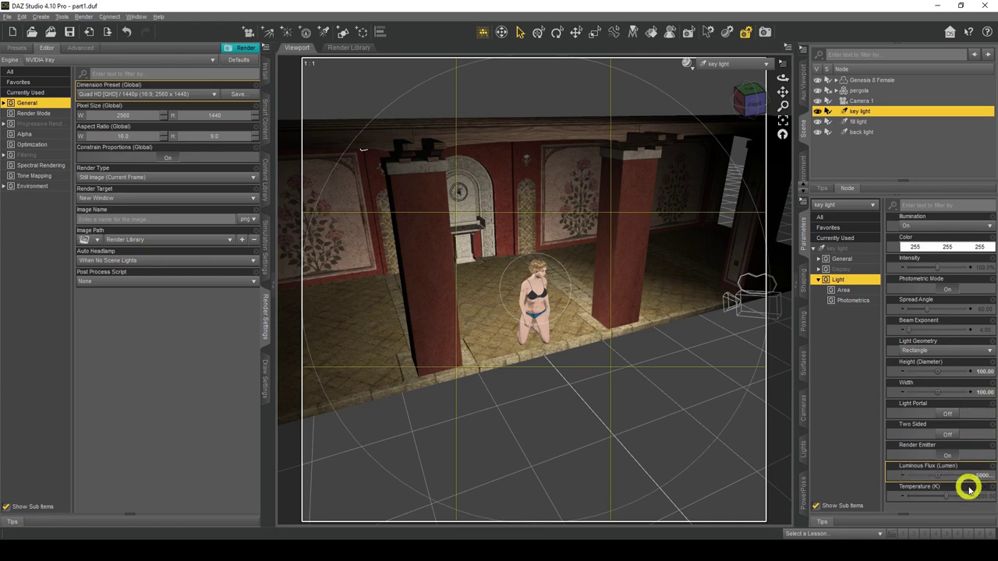
Step: Preview the brightened key light through Camera 1 using the NVIDIA Iray draw style
{"action": "left_click", "coordinate": [719, 64]}
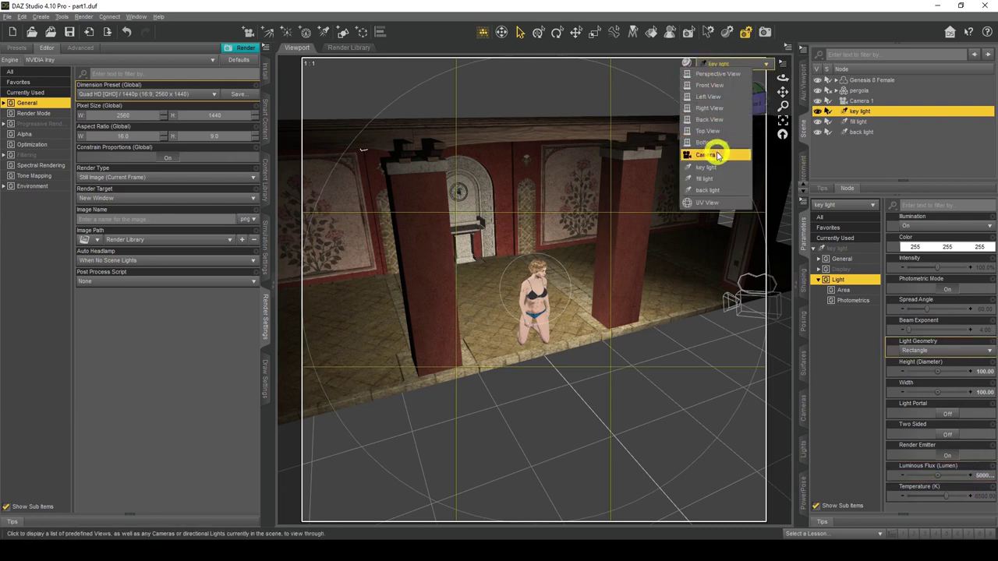
{"action": "left_click", "coordinate": [718, 156]}
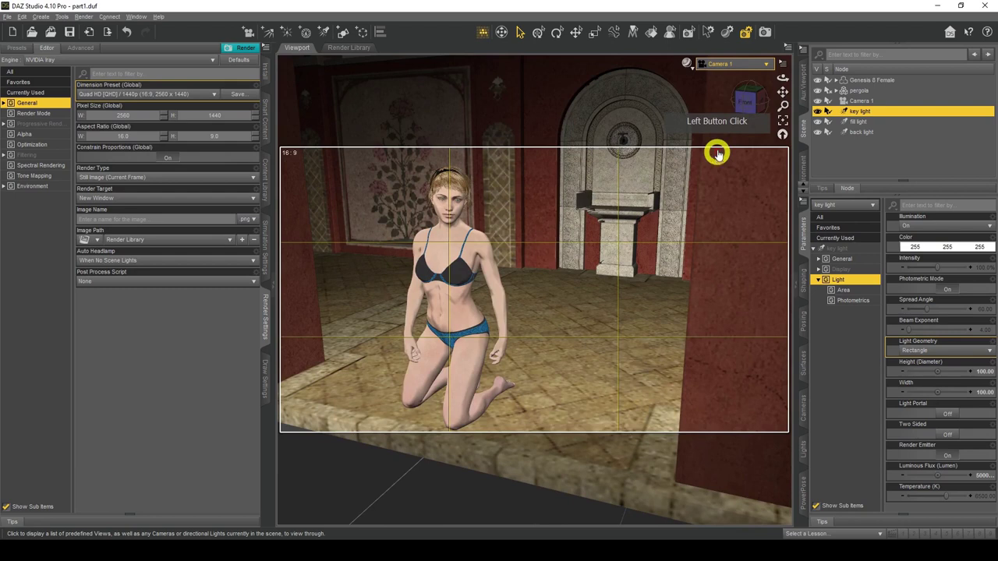
{"action": "left_click", "coordinate": [687, 64]}
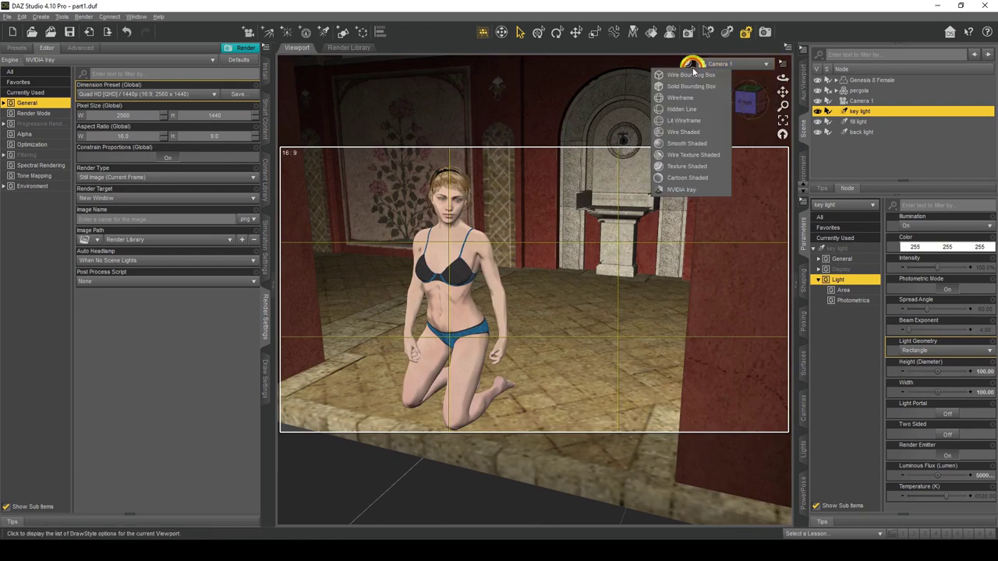
{"action": "left_click", "coordinate": [694, 191]}
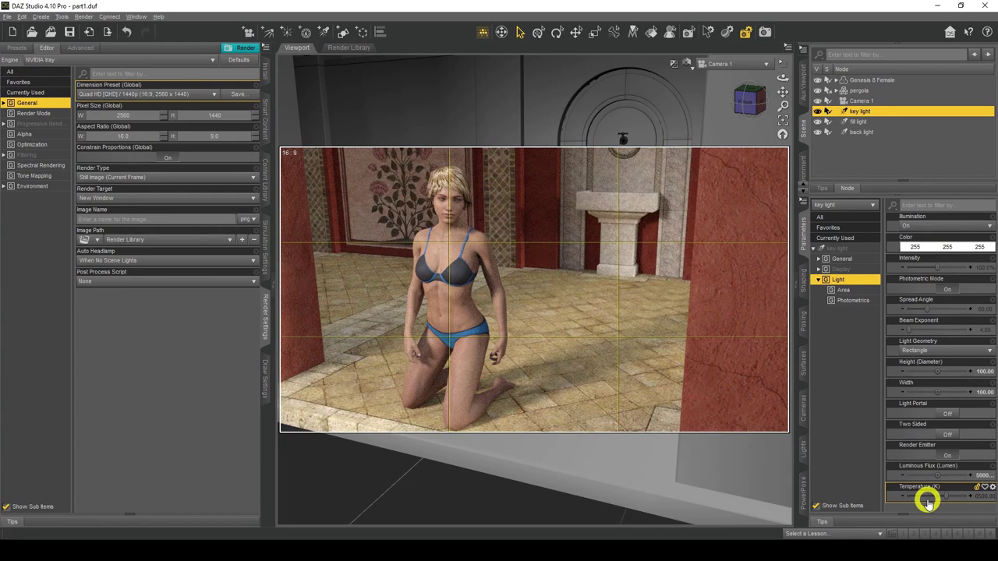
Step: Warm the key light by setting its temperature to 4000 K
{"action": "left_click", "coordinate": [980, 498]}
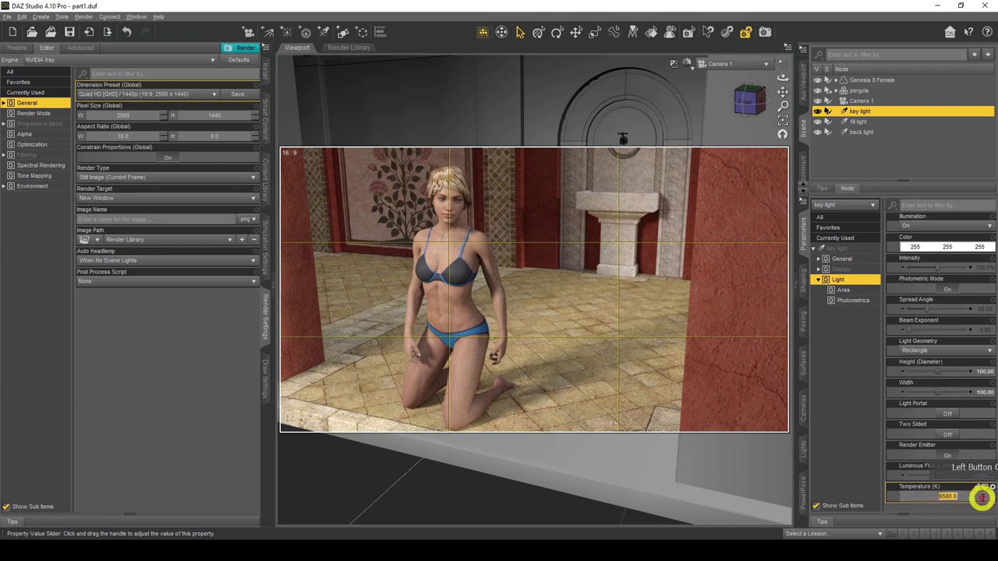
{"action": "type", "text": "4"}
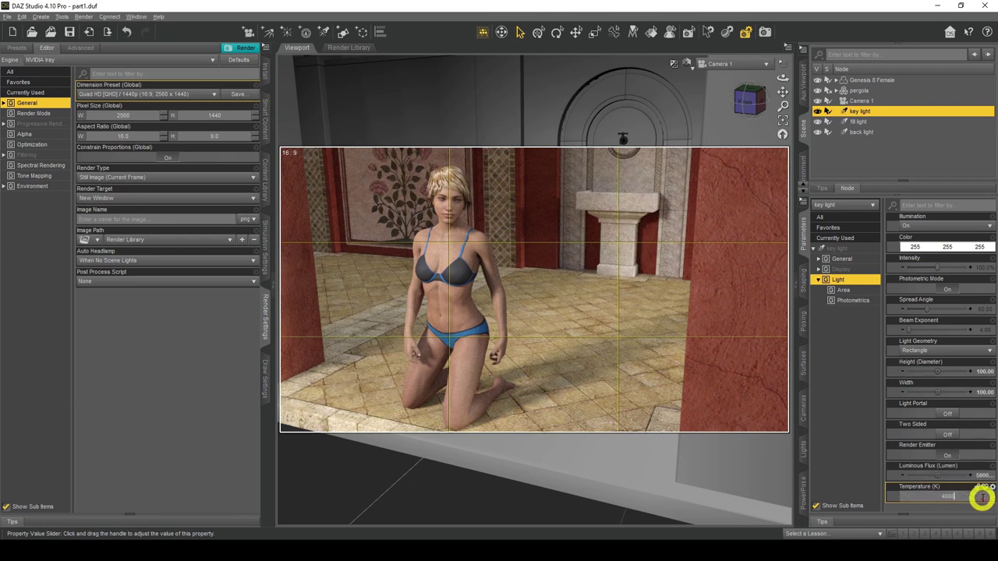
{"action": "type", "text": "000"}
{"action": "key", "text": "Return"}
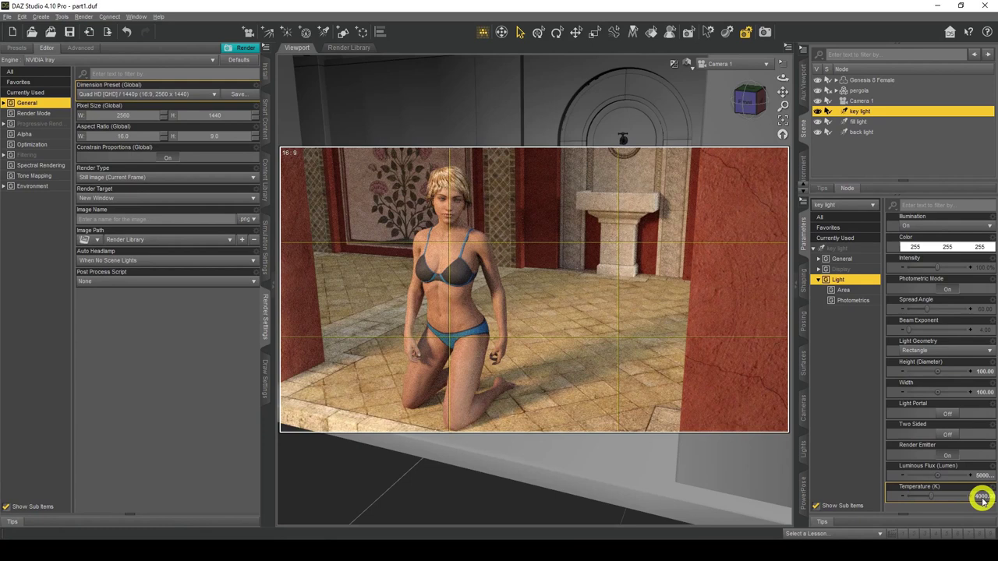
{"action": "type", "text": "3000"}
{"action": "key", "text": "Return"}
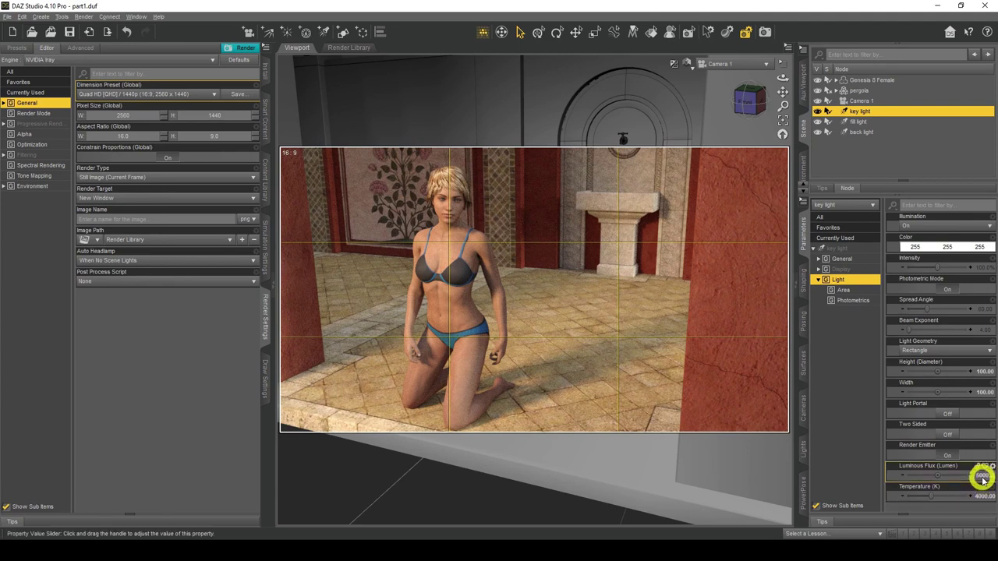
Step: Reduce the key light's luminous flux to 300000 lumens and check the Iray preview
{"action": "left_click", "coordinate": [982, 477]}
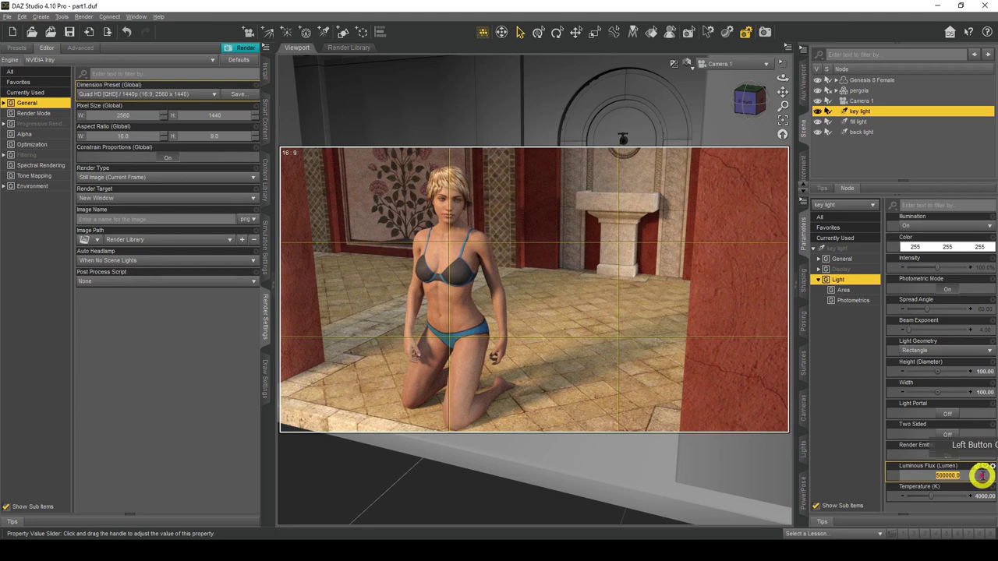
{"action": "type", "text": "3000"}
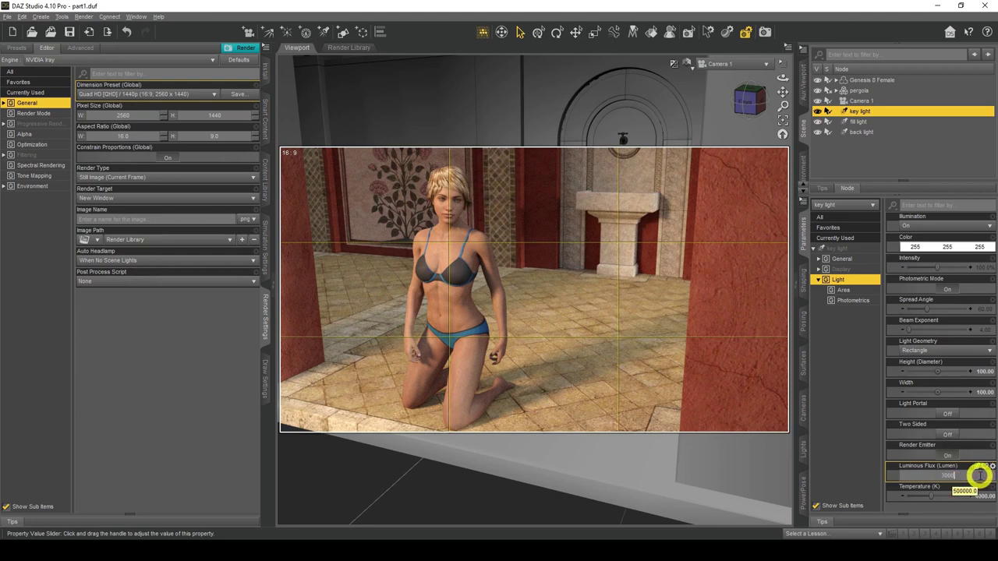
{"action": "type", "text": "00"}
{"action": "key", "text": "Return"}
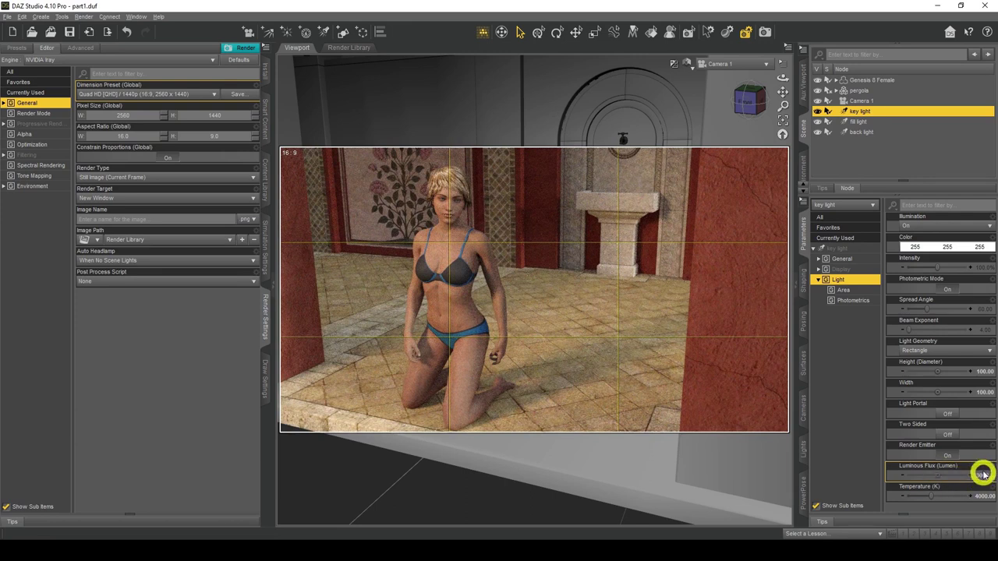
{"action": "mouse_move", "coordinate": [966, 473]}
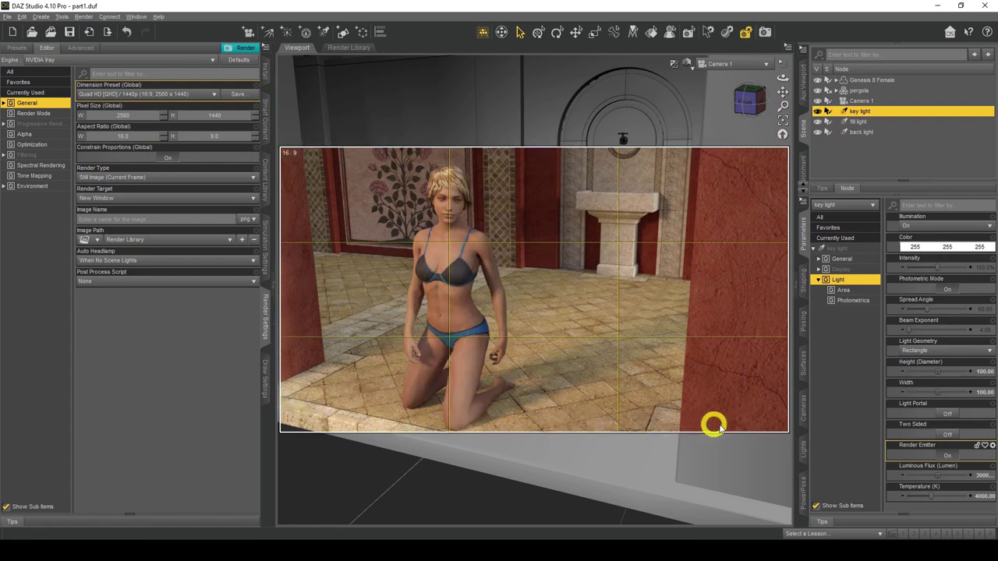
Step: Give the fill light a Rectangle geometry with height and width both set to 100
{"action": "left_click", "coordinate": [856, 123]}
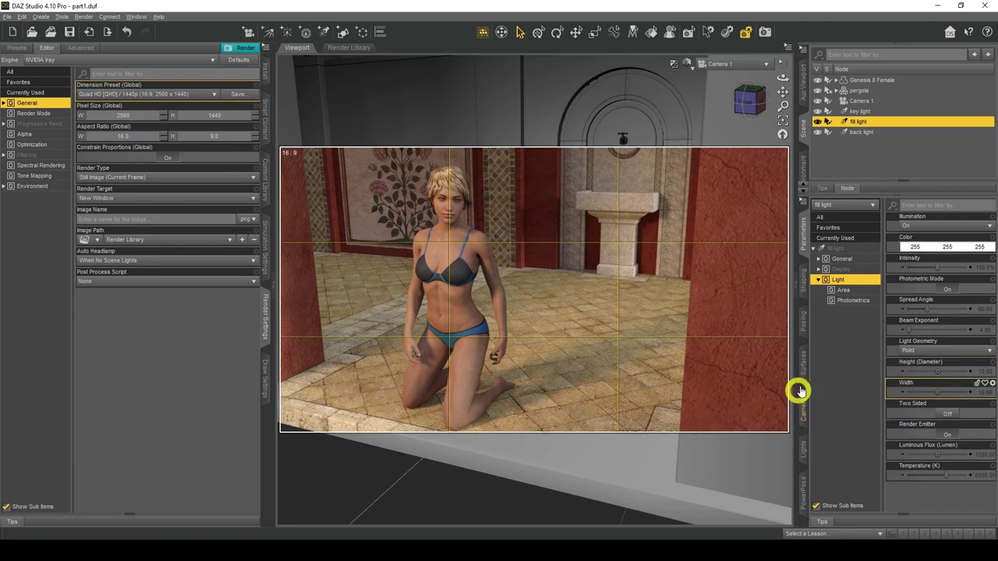
{"action": "left_click", "coordinate": [944, 355]}
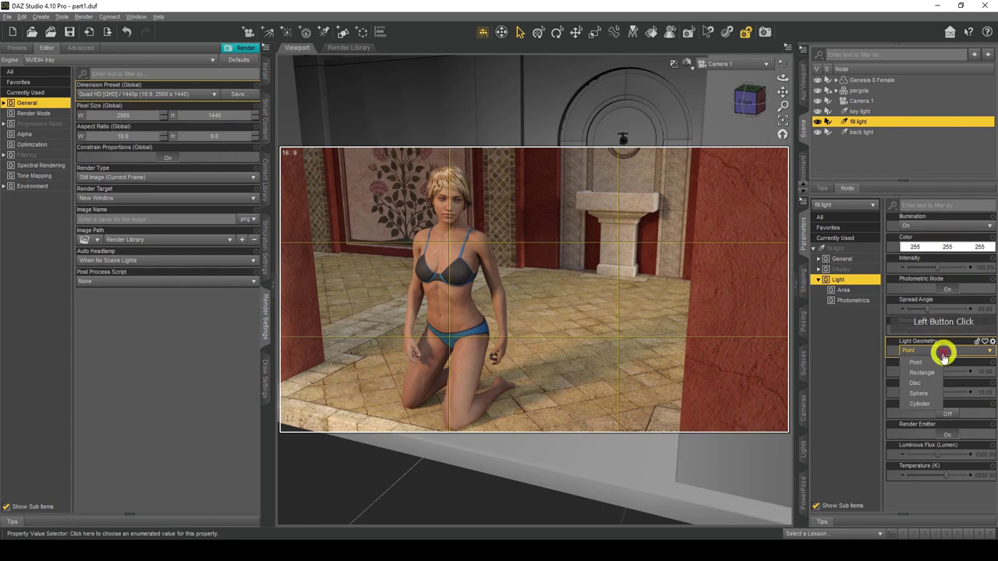
{"action": "left_click", "coordinate": [924, 372]}
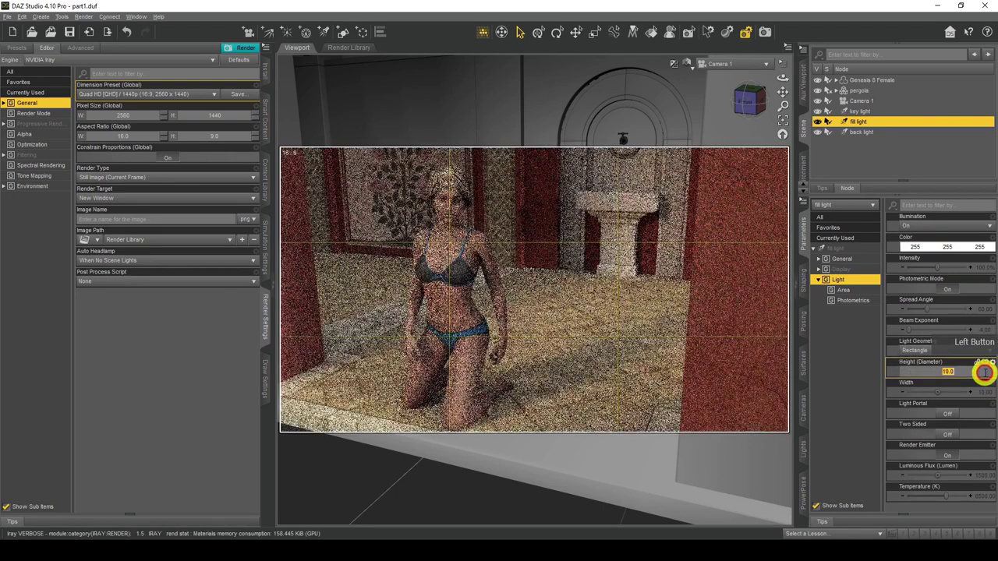
{"action": "left_click", "coordinate": [876, 280]}
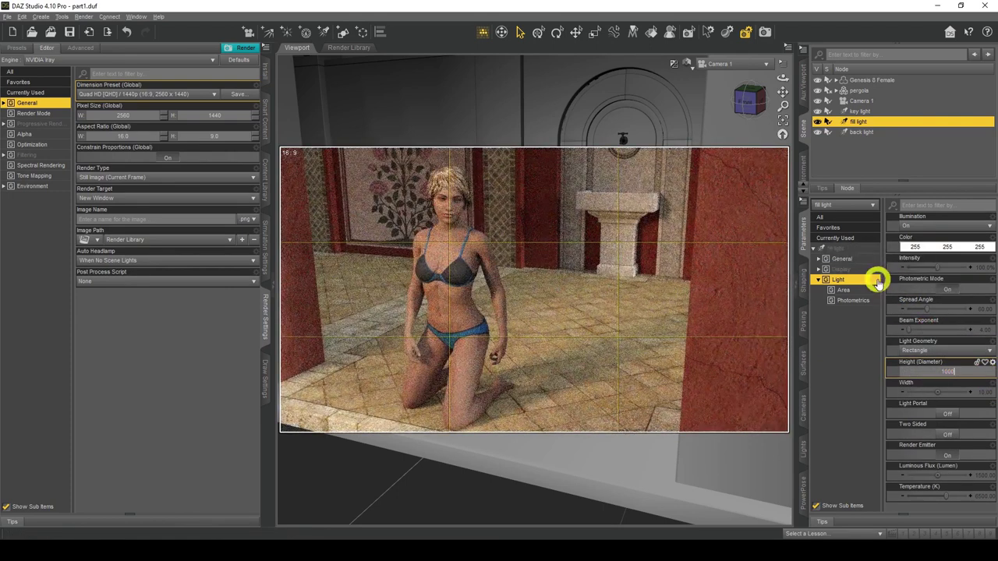
{"action": "key", "text": "Return"}
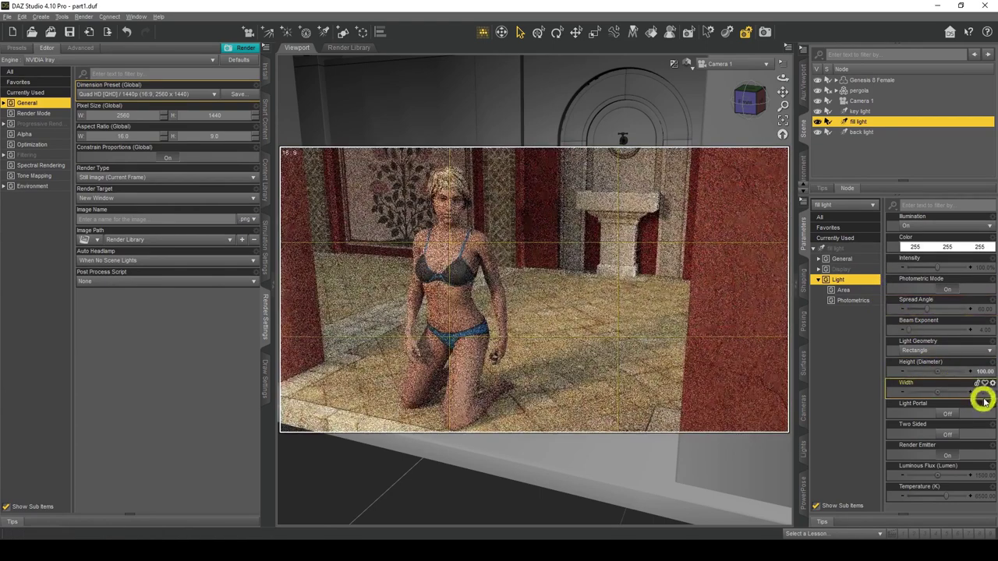
{"action": "left_click", "coordinate": [984, 394]}
{"action": "left_click", "coordinate": [953, 386]}
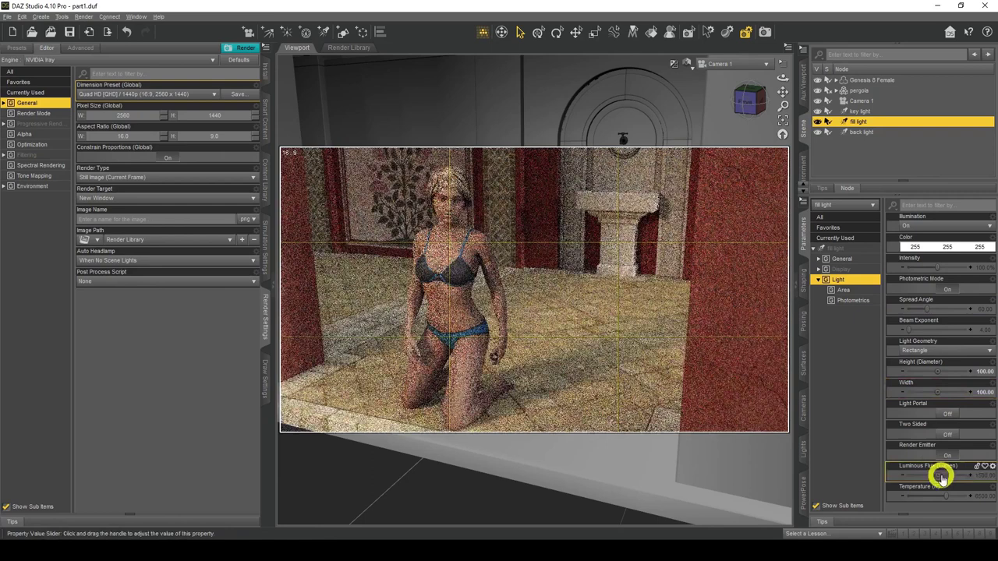
Step: Check the key light's luminous flux for comparison and set the fill light's flux to 100000 lumens
{"action": "left_click", "coordinate": [980, 475]}
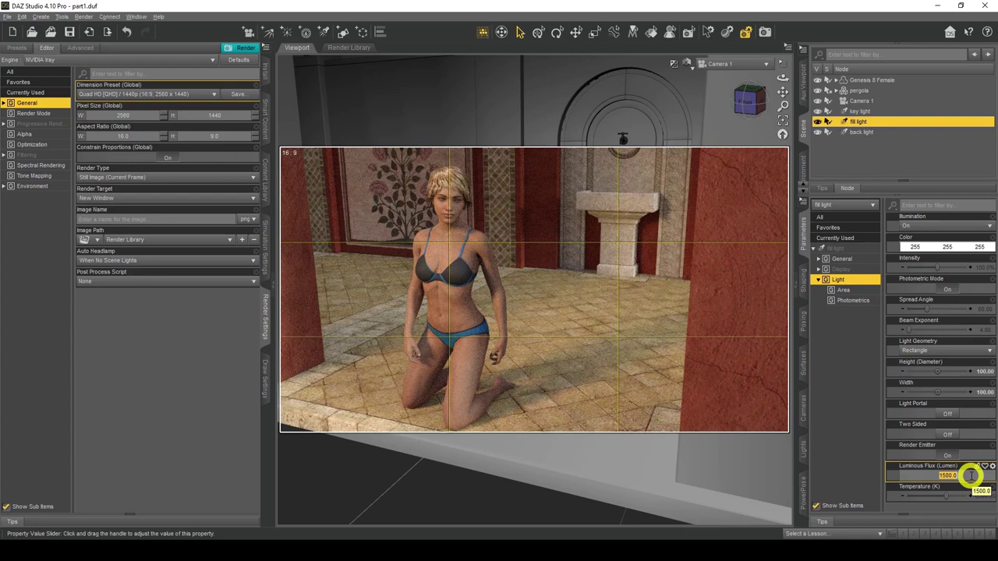
{"action": "left_click", "coordinate": [860, 112]}
{"action": "left_click", "coordinate": [983, 474]}
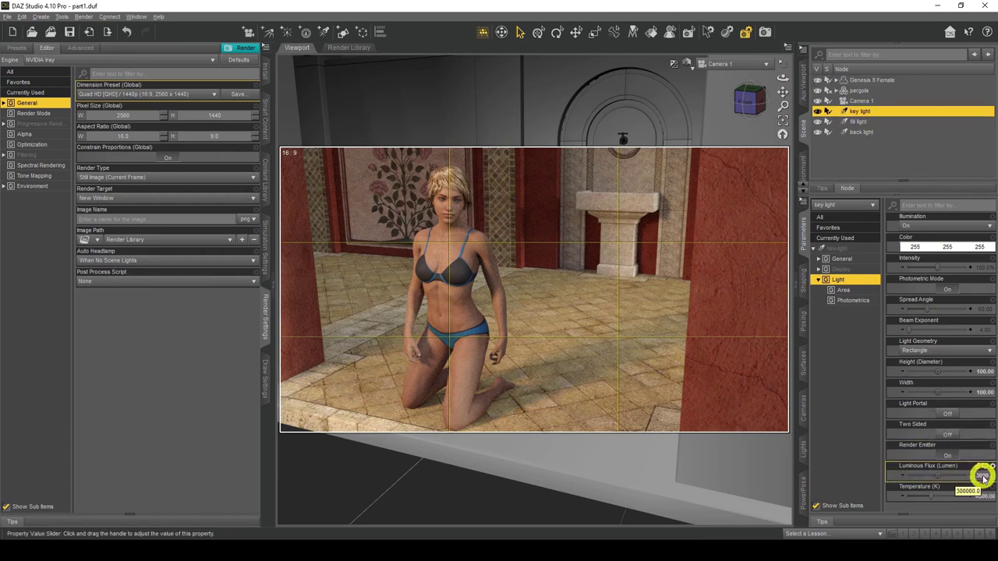
{"action": "left_click", "coordinate": [865, 122]}
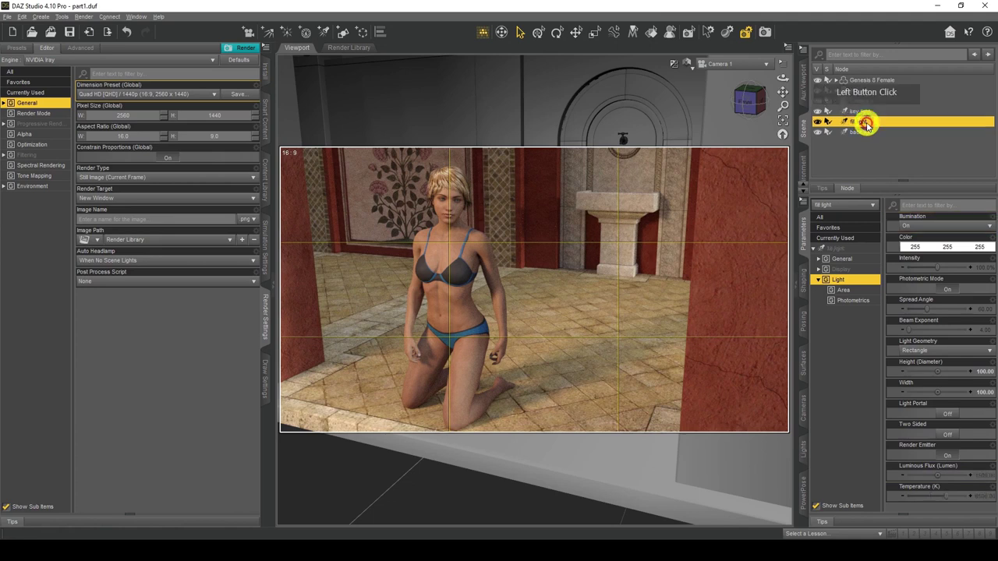
{"action": "left_click", "coordinate": [980, 473]}
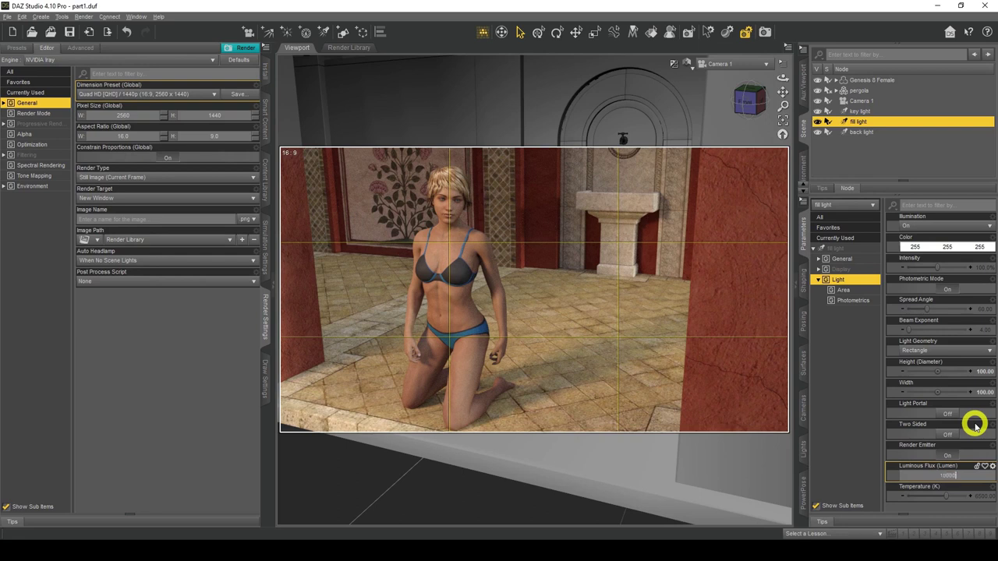
{"action": "key", "text": "Return"}
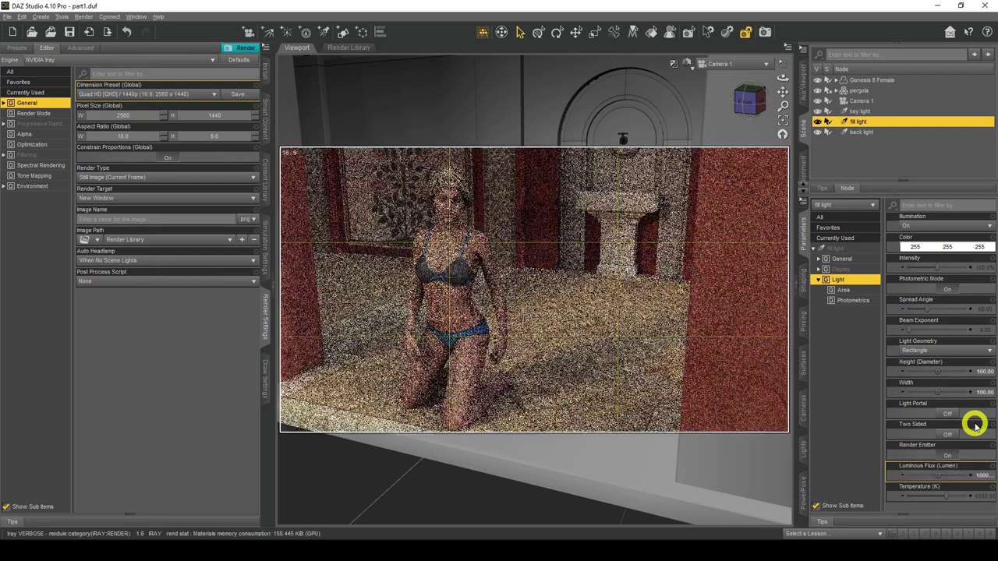
Step: Set the fill light's temperature to 4000 K
{"action": "left_click", "coordinate": [979, 496]}
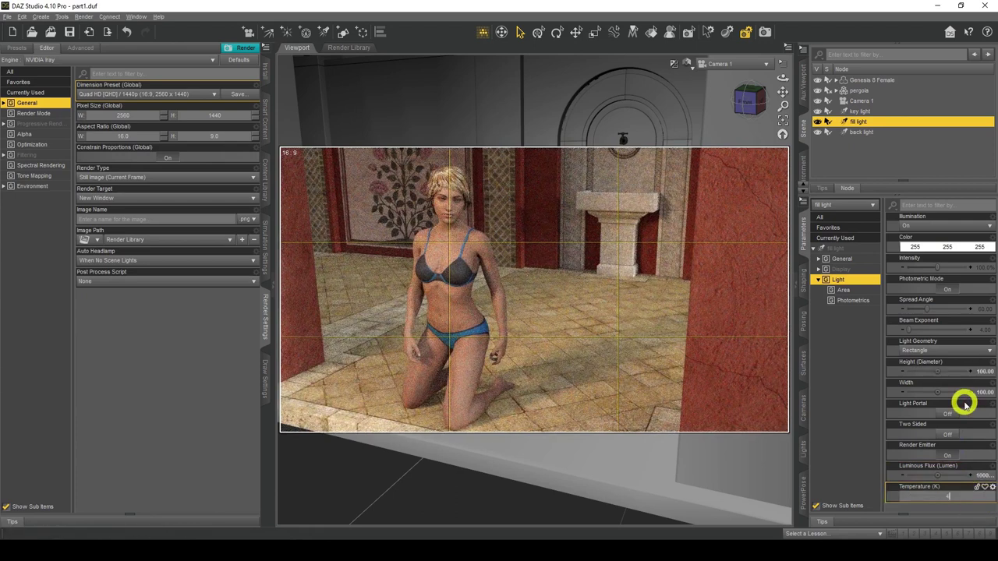
{"action": "type", "text": "4000"}
{"action": "key", "text": "Return"}
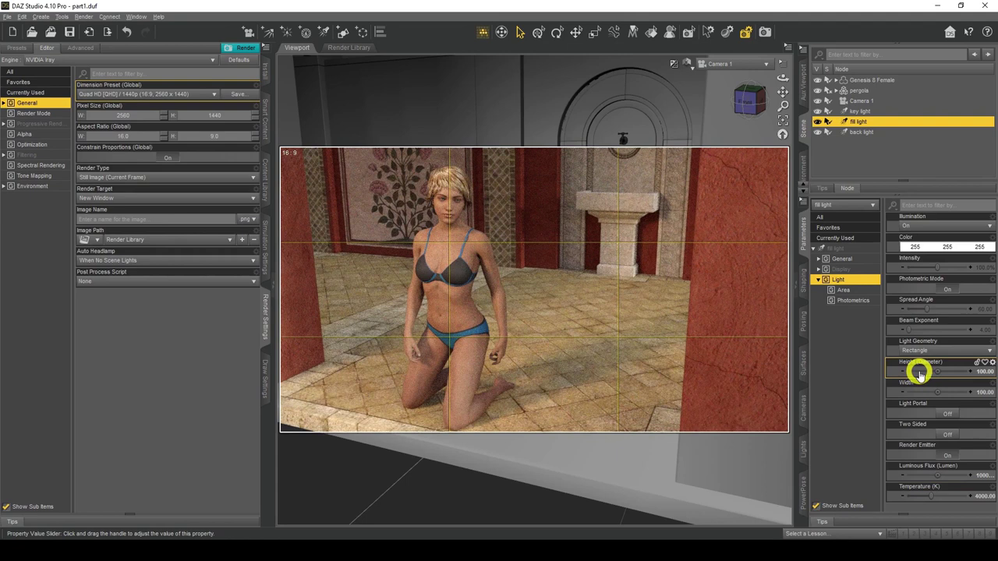
Step: Hide the fill light to compare the Iray preview without it, and show it again
{"action": "left_click", "coordinate": [817, 123]}
{"action": "left_click", "coordinate": [816, 122]}
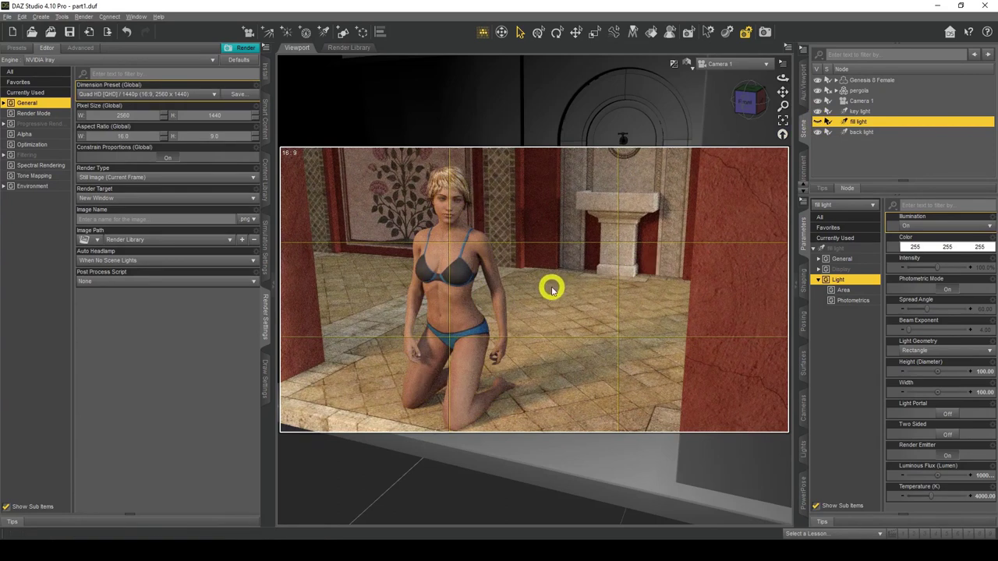
{"action": "left_click", "coordinate": [818, 122]}
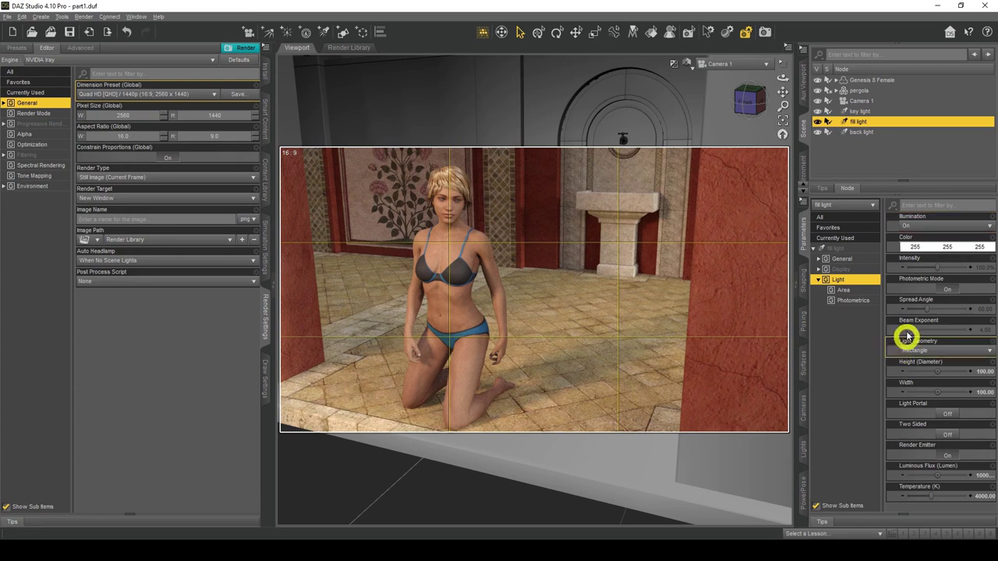
Step: Give the back light a Rectangle geometry with height and width both set to 100
{"action": "left_click", "coordinate": [863, 133]}
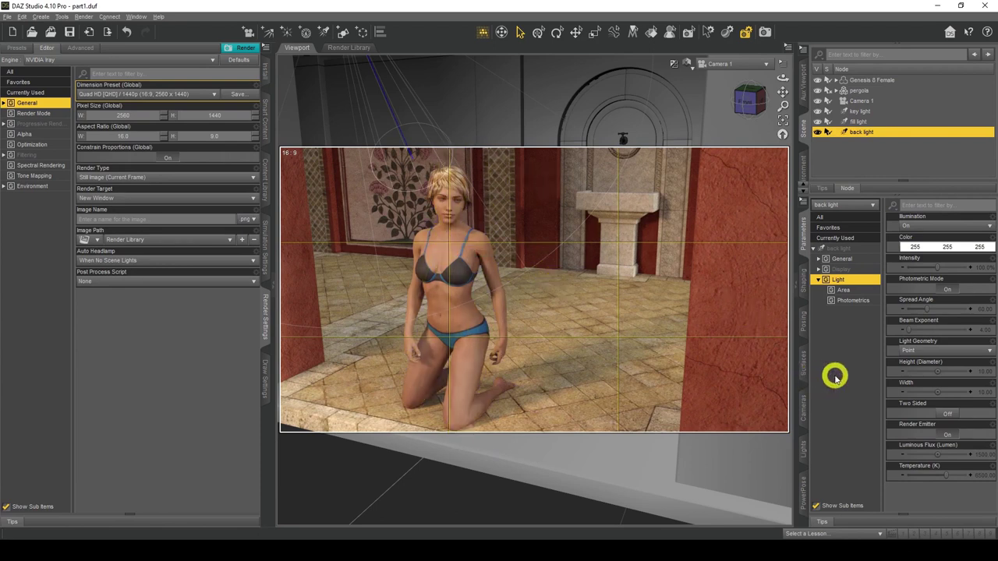
{"action": "left_click", "coordinate": [936, 353]}
{"action": "left_click", "coordinate": [925, 373]}
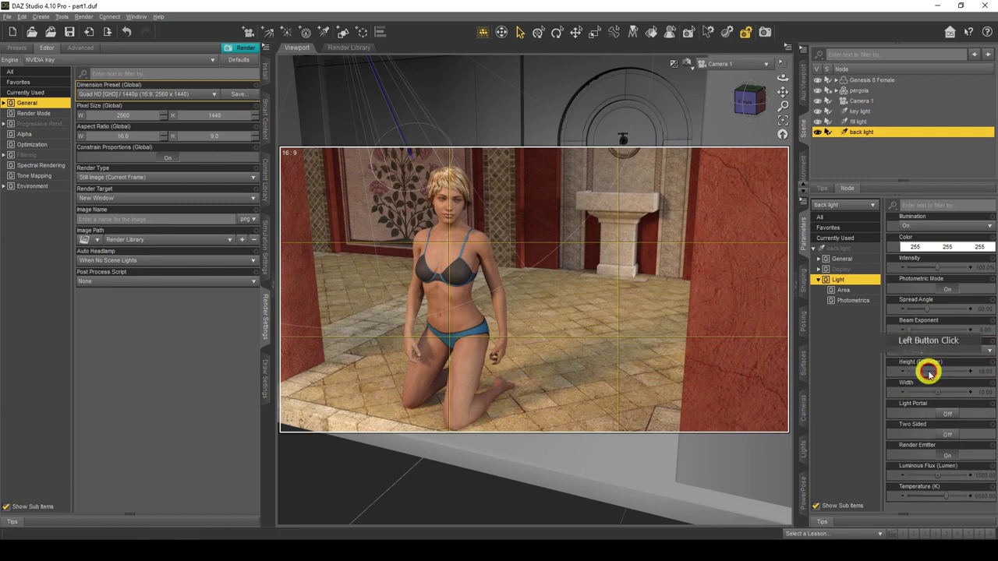
{"action": "left_click", "coordinate": [984, 372]}
{"action": "key", "text": "BackSpace"}
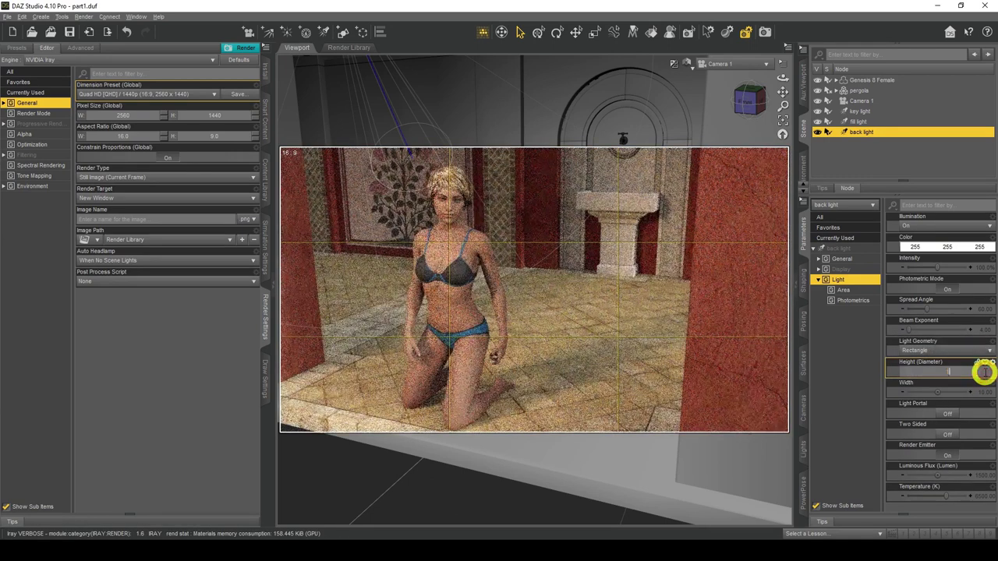
{"action": "left_click", "coordinate": [982, 391]}
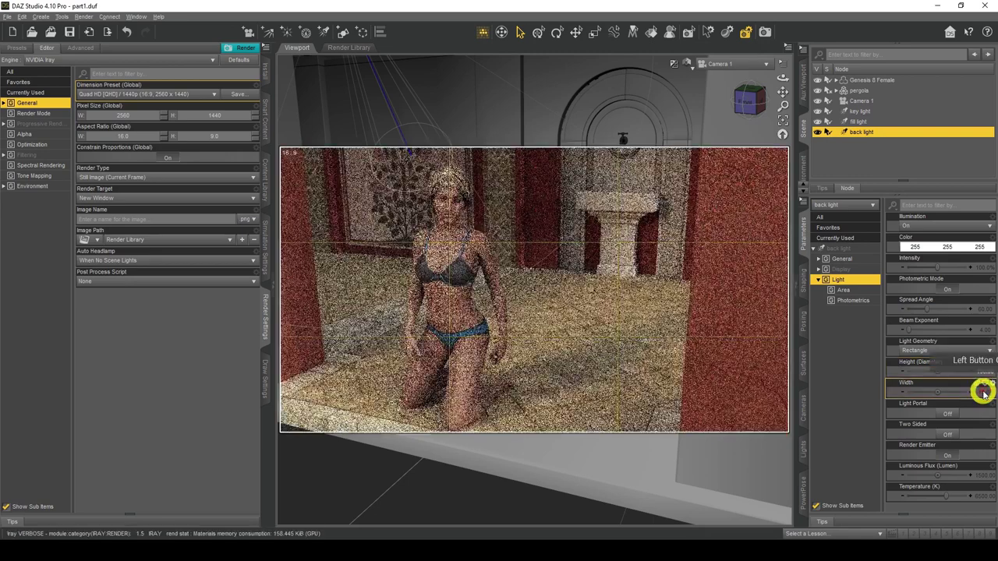
{"action": "type", "text": "100"}
{"action": "key", "text": "Return"}
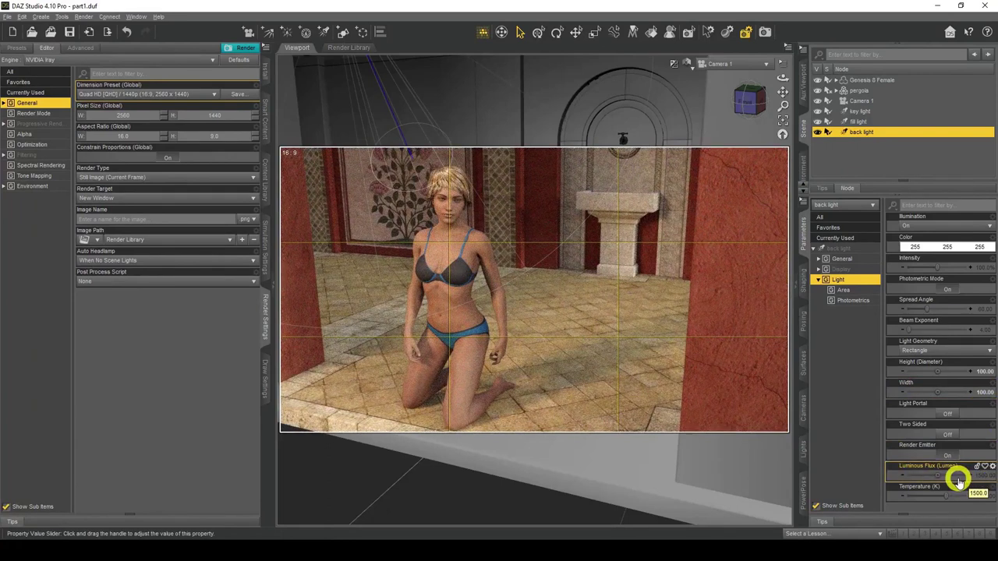
Step: Check the fill light's luminous flux for comparison and raise the back light's luminous flux
{"action": "left_click", "coordinate": [872, 123]}
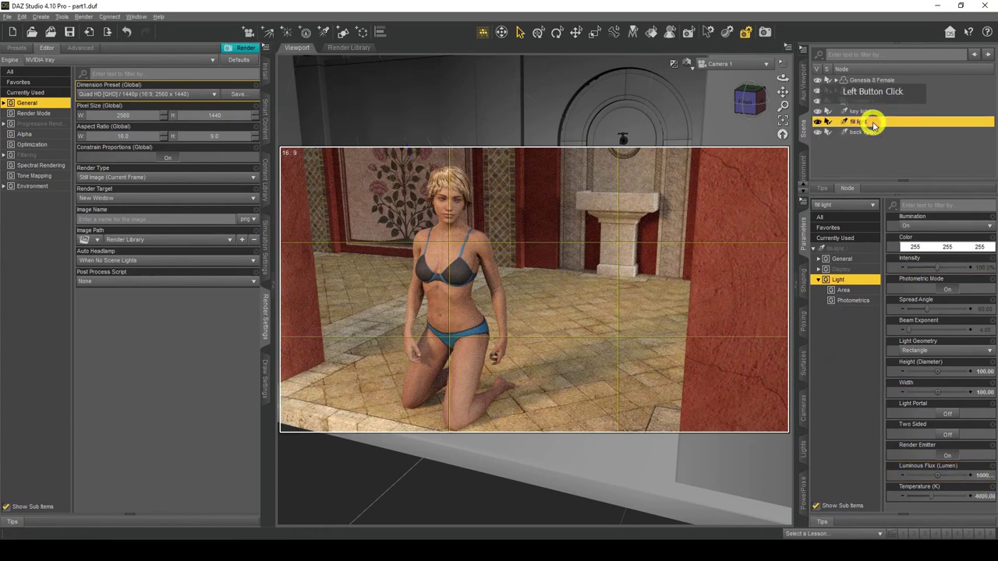
{"action": "left_click", "coordinate": [869, 132]}
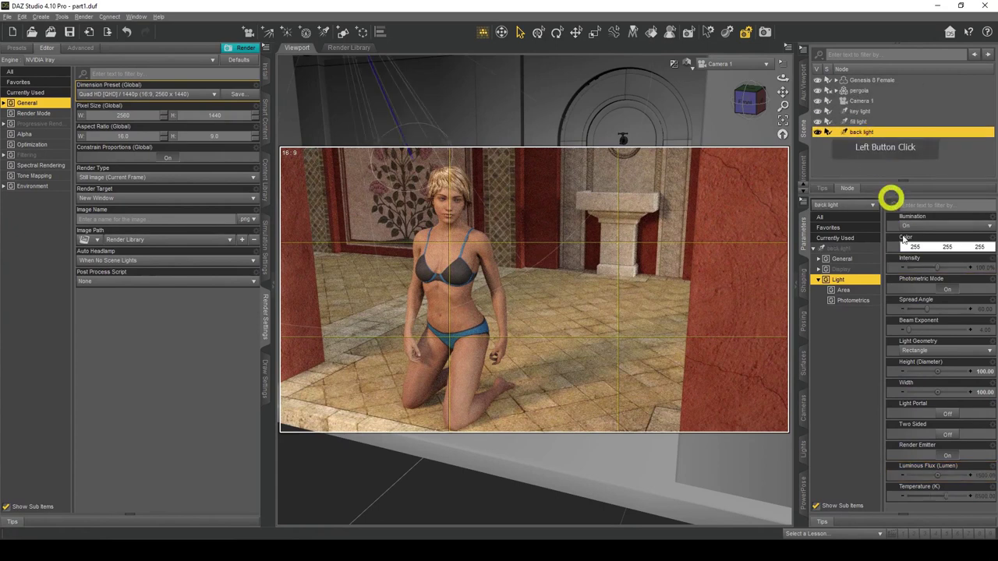
{"action": "left_click", "coordinate": [983, 475]}
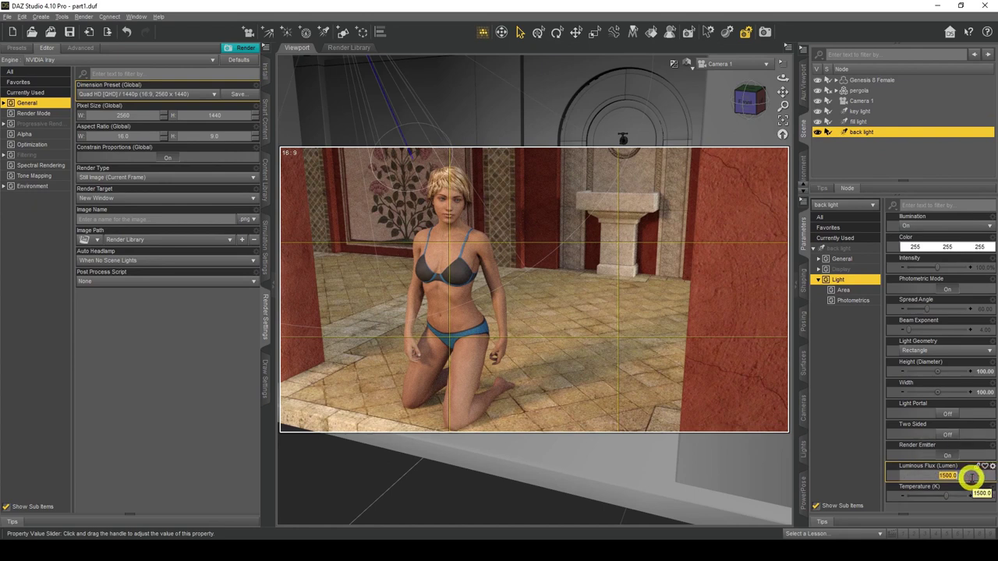
{"action": "type", "text": "5"}
{"action": "key", "text": "Return"}
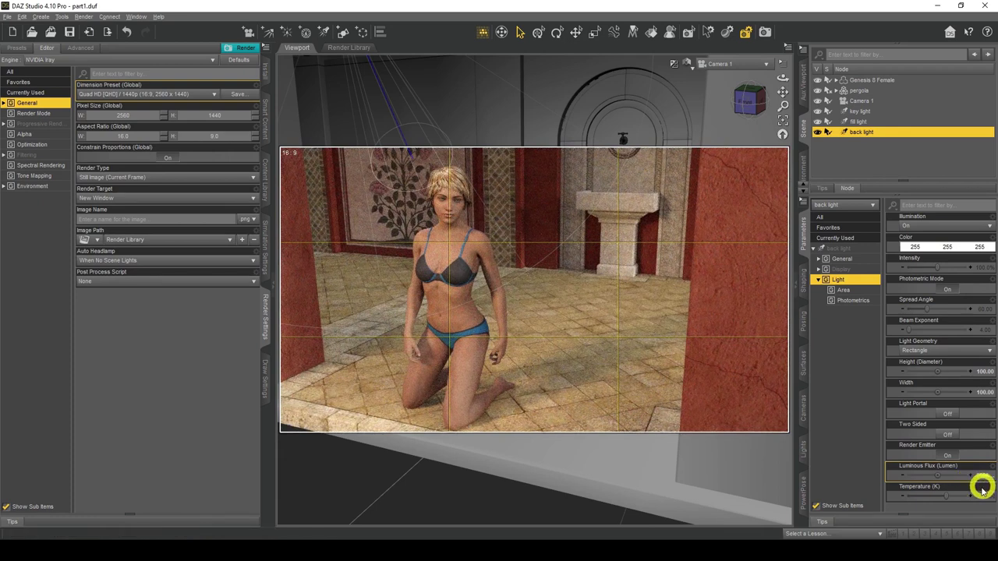
Step: Set the back light's temperature to 4000 K
{"action": "left_click", "coordinate": [979, 496]}
{"action": "type", "text": "4000"}
{"action": "key", "text": "Return"}
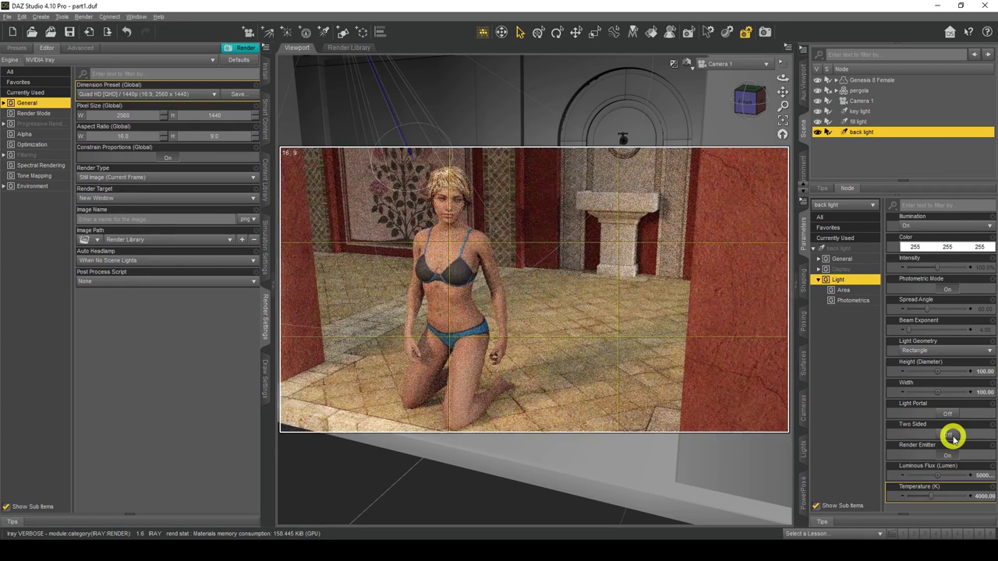
Step: Switch to a Texture Shaded Perspective View and frame the kneeling figure from behind
{"action": "left_click", "coordinate": [690, 64]}
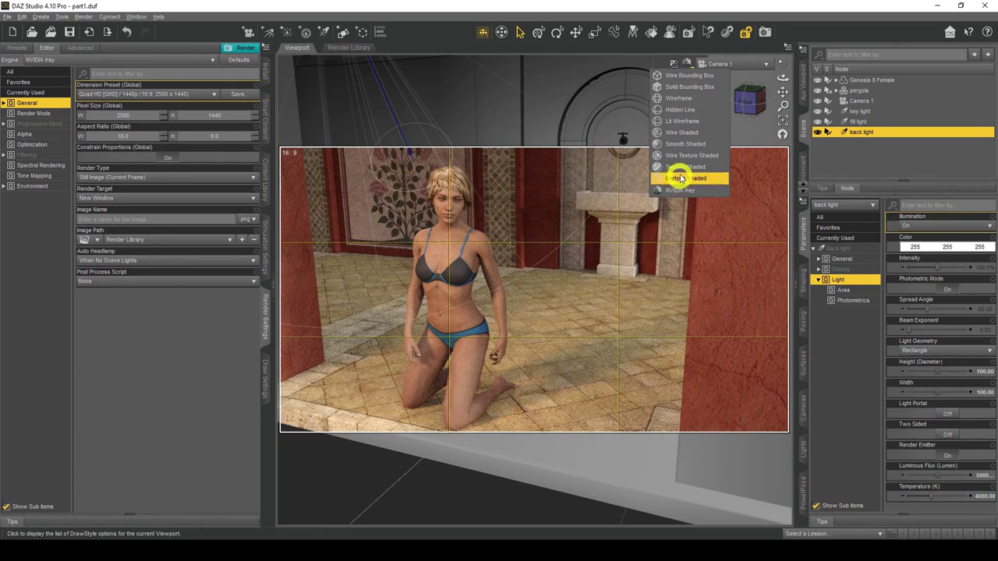
{"action": "left_click", "coordinate": [683, 168]}
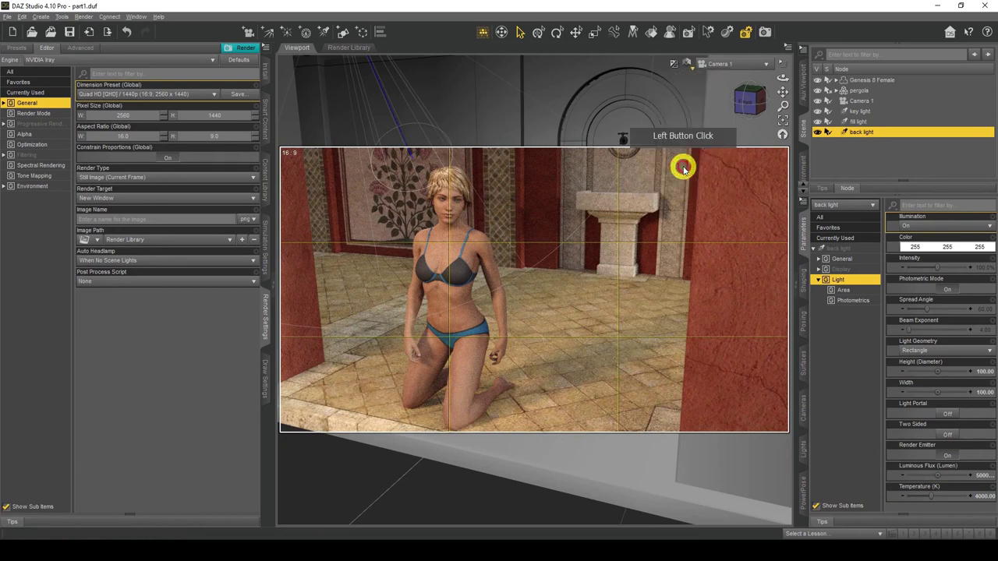
{"action": "left_click", "coordinate": [739, 63]}
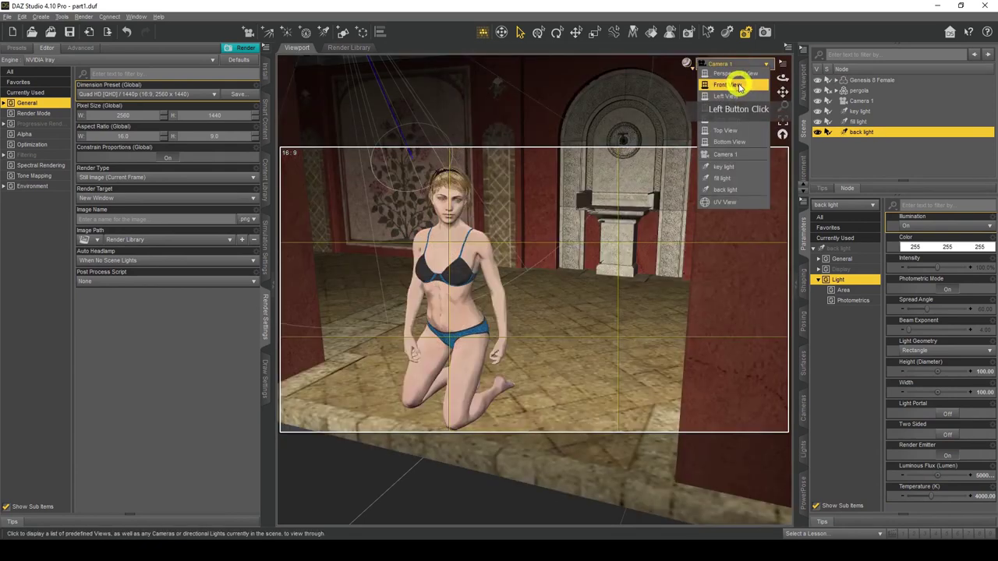
{"action": "left_click", "coordinate": [741, 73]}
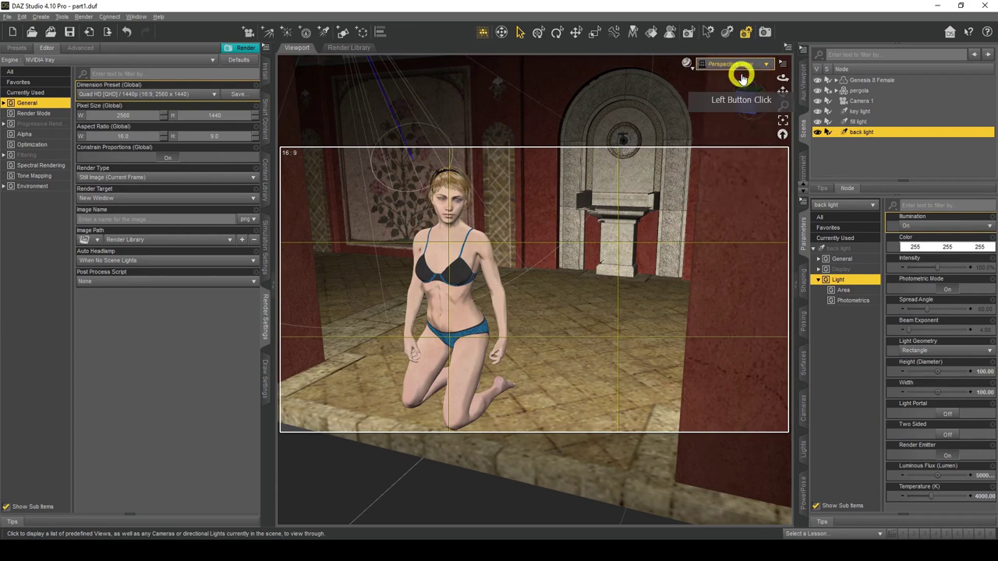
{"action": "left_click_drag", "start_coordinate": [724, 85], "coordinate": [635, 122]}
{"action": "mouse_move", "coordinate": [498, 265]}
{"action": "left_mouse_down"}
{"action": "mouse_move", "coordinate": [531, 274]}
{"action": "mouse_move", "coordinate": [484, 265]}
{"action": "mouse_move", "coordinate": [492, 249]}
{"action": "left_mouse_up"}
{"action": "scroll", "coordinate": [510, 122], "scroll_direction": "up", "scroll_amount": 5}
{"action": "left_click_drag", "start_coordinate": [781, 101], "coordinate": [499, 263]}
{"action": "left_click_drag", "start_coordinate": [783, 91], "coordinate": [499, 265]}
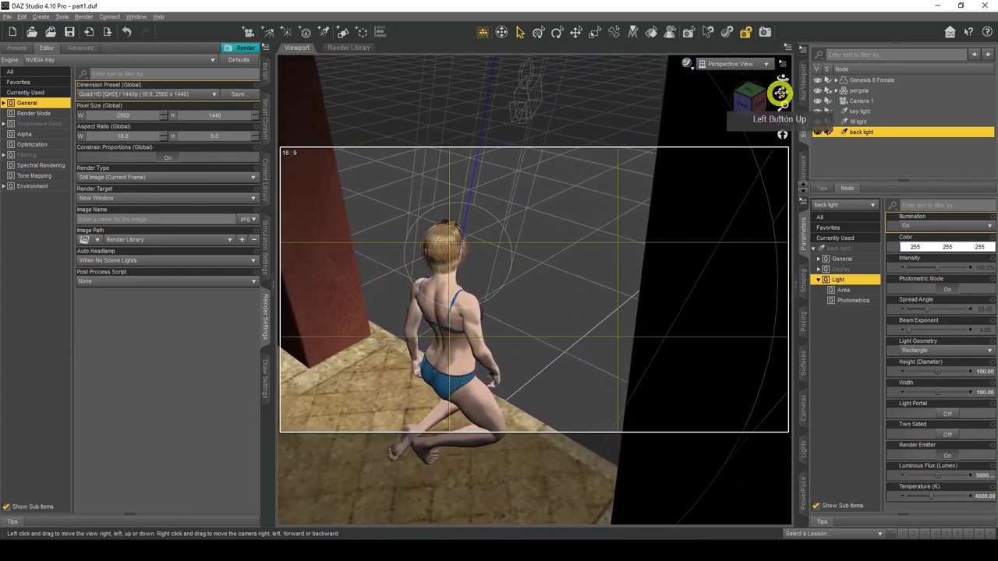
Step: Preview the back light's effect on the figure's head and back with NVIDIA Iray
{"action": "left_click", "coordinate": [690, 67]}
{"action": "left_click", "coordinate": [686, 185]}
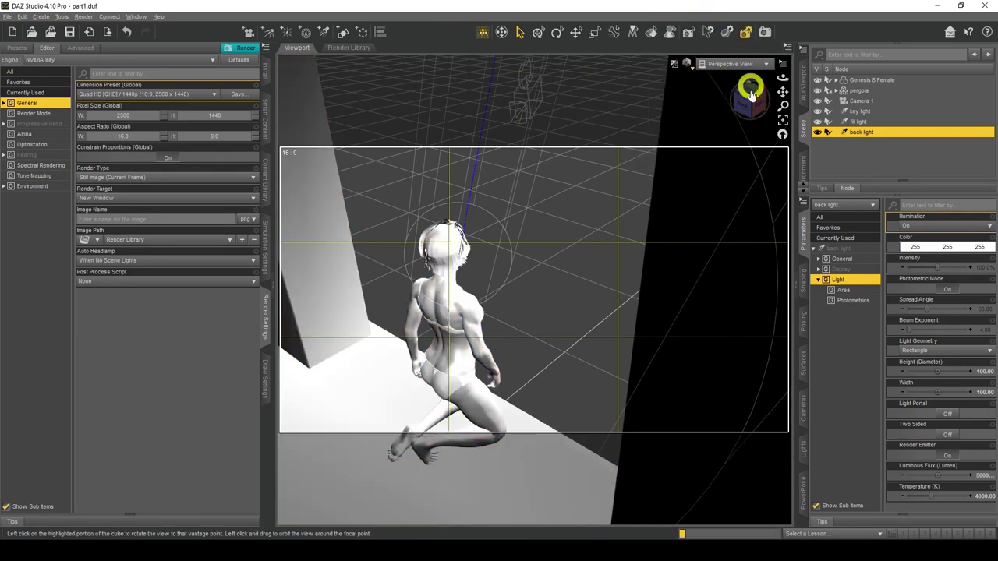
{"action": "left_click_drag", "start_coordinate": [499, 265], "coordinate": [763, 100]}
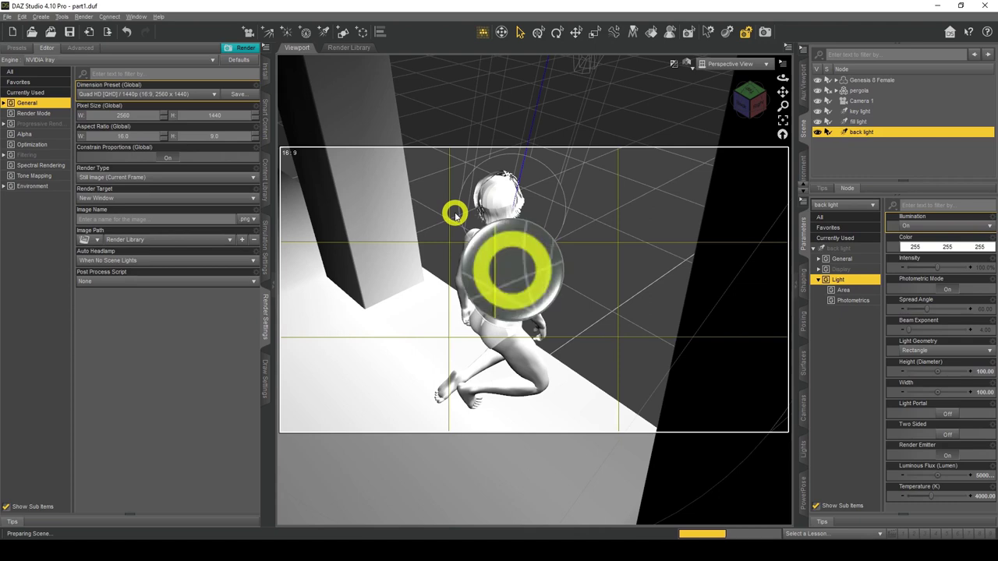
{"action": "key", "text": "F12"}
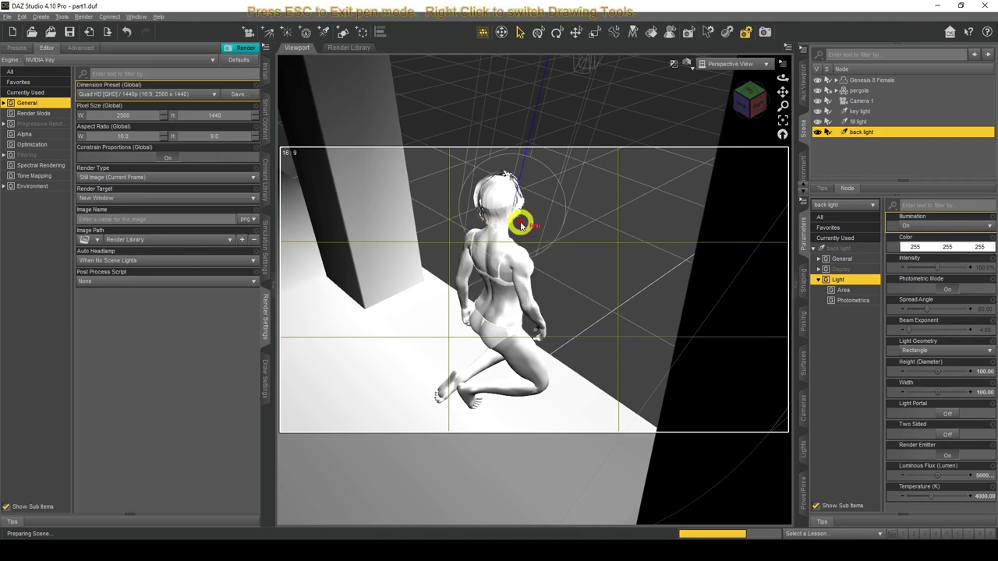
{"action": "mouse_move", "coordinate": [557, 185]}
{"action": "left_mouse_down"}
{"action": "mouse_move", "coordinate": [514, 156]}
{"action": "mouse_move", "coordinate": [474, 166]}
{"action": "mouse_move", "coordinate": [457, 201]}
{"action": "mouse_move", "coordinate": [477, 246]}
{"action": "mouse_move", "coordinate": [526, 257]}
{"action": "mouse_move", "coordinate": [549, 246]}
{"action": "mouse_move", "coordinate": [560, 232]}
{"action": "mouse_move", "coordinate": [557, 177]}
{"action": "left_mouse_up"}
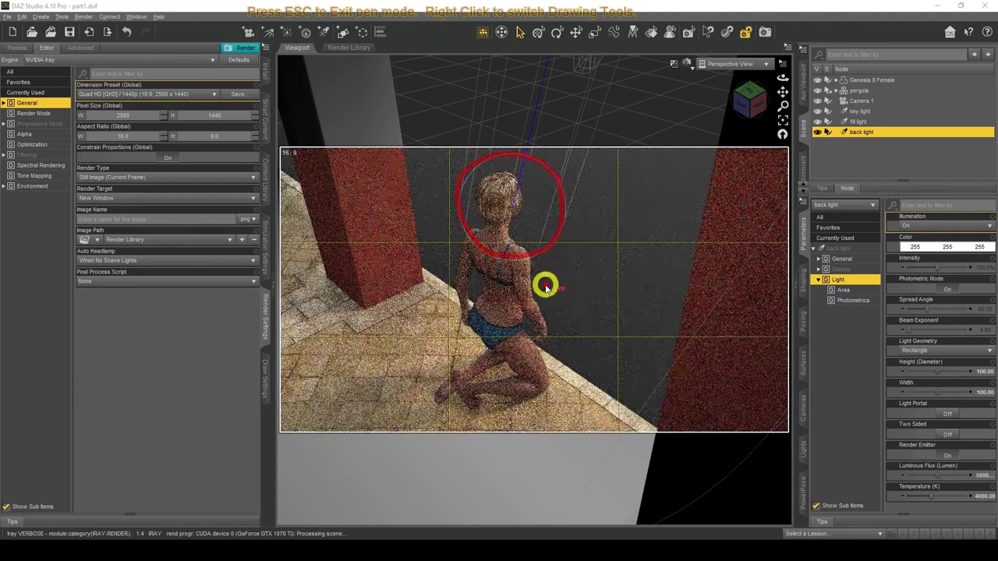
{"action": "mouse_move", "coordinate": [550, 263]}
{"action": "left_mouse_down"}
{"action": "mouse_move", "coordinate": [496, 214]}
{"action": "mouse_move", "coordinate": [478, 220]}
{"action": "mouse_move", "coordinate": [443, 256]}
{"action": "mouse_move", "coordinate": [452, 316]}
{"action": "mouse_move", "coordinate": [481, 337]}
{"action": "mouse_move", "coordinate": [513, 340]}
{"action": "mouse_move", "coordinate": [549, 318]}
{"action": "mouse_move", "coordinate": [546, 257]}
{"action": "left_mouse_up"}
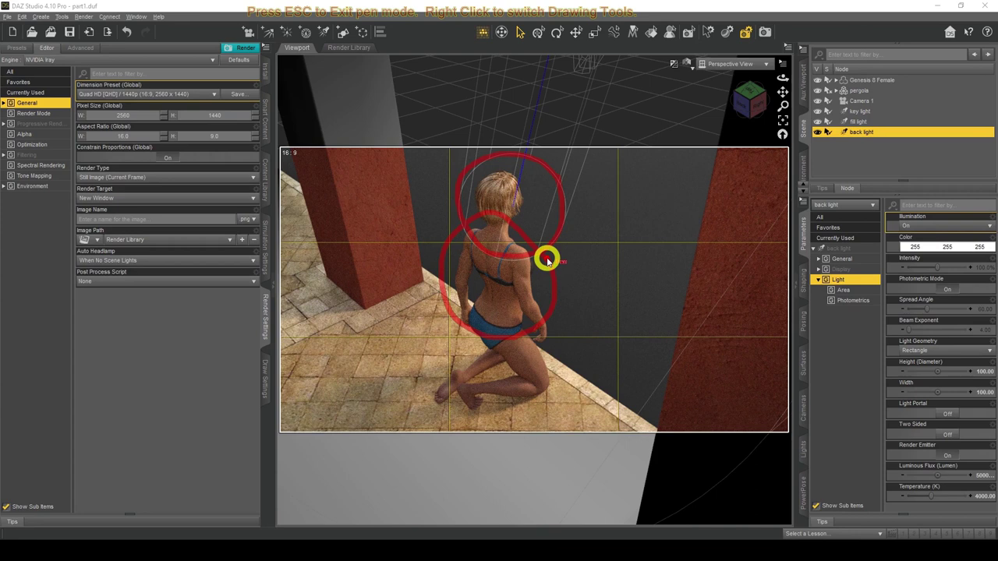
{"action": "key", "text": "Escape"}
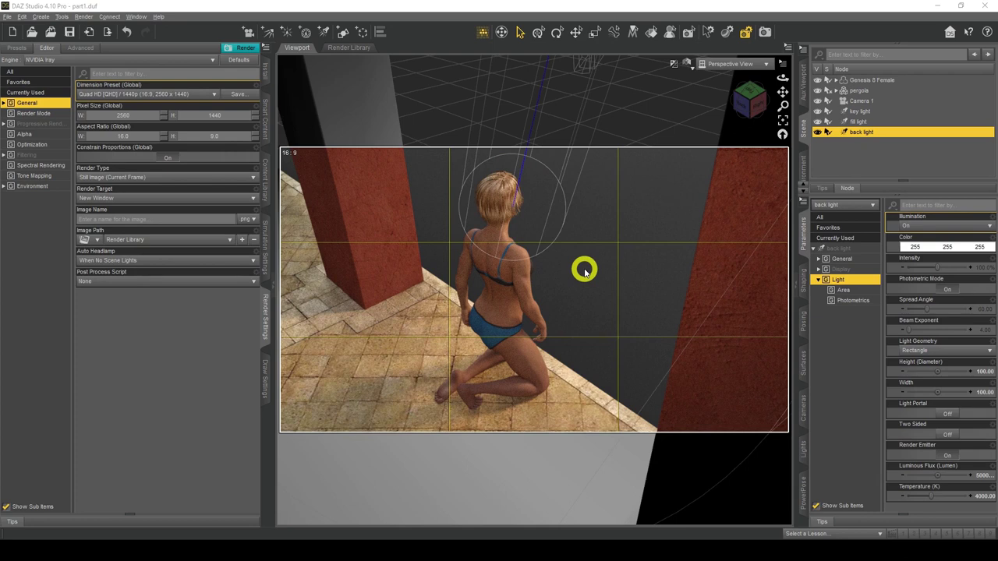
Step: Look through the back light in Texture Shaded mode and re-aim it at the figure from behind
{"action": "left_click", "coordinate": [691, 70]}
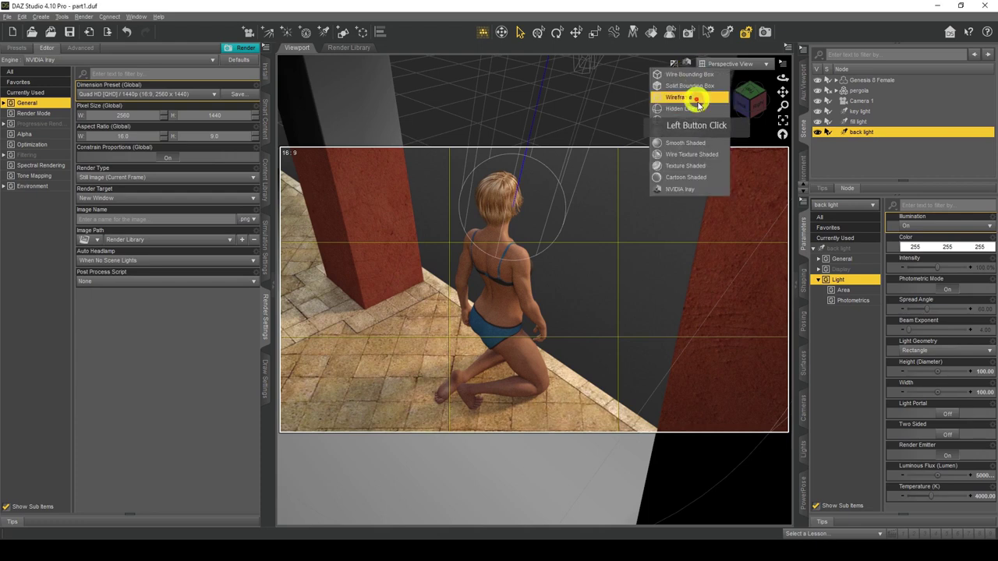
{"action": "left_click", "coordinate": [693, 168]}
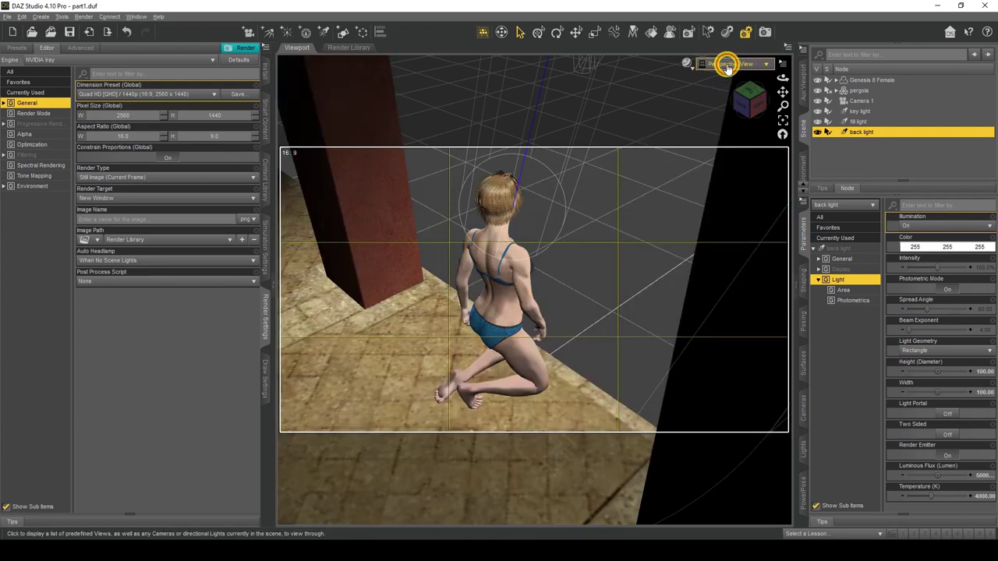
{"action": "left_click", "coordinate": [726, 66]}
{"action": "left_click", "coordinate": [729, 187]}
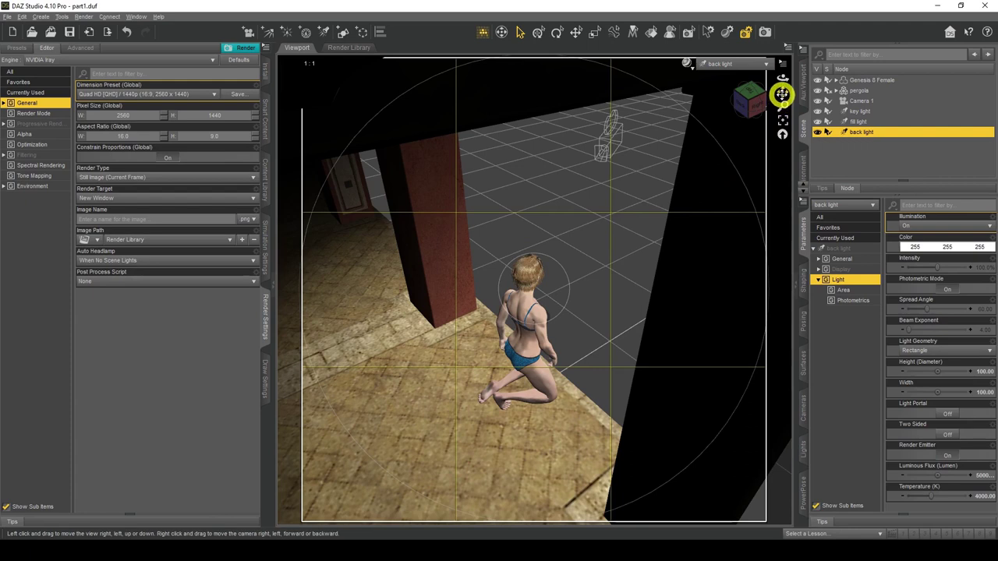
{"action": "left_click_drag", "start_coordinate": [499, 266], "coordinate": [499, 265]}
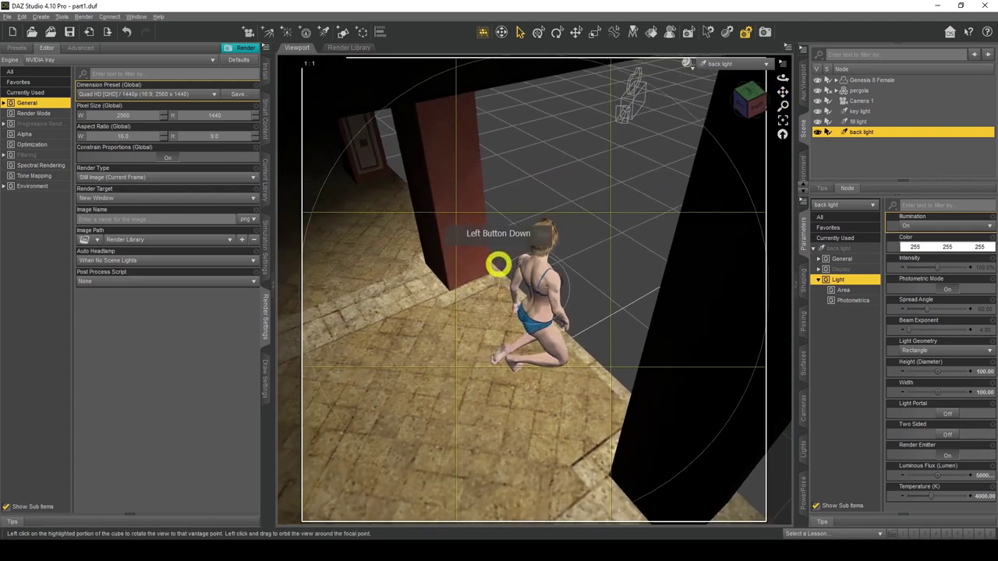
{"action": "left_click_drag", "start_coordinate": [499, 265], "coordinate": [673, 176]}
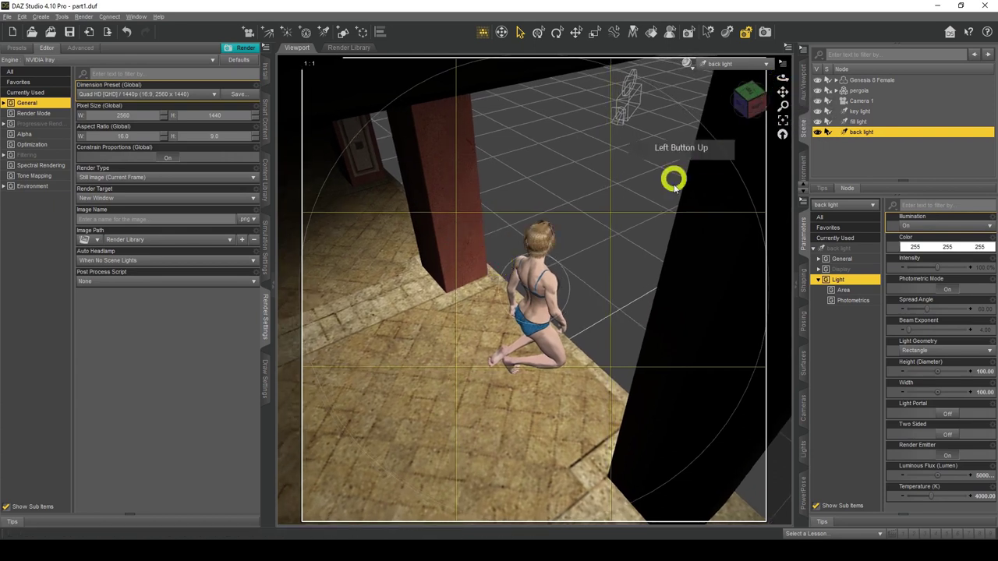
{"action": "scroll", "coordinate": [557, 263], "scroll_direction": "up", "scroll_amount": 3}
{"action": "scroll", "coordinate": [554, 270], "scroll_direction": "down", "scroll_amount": 3}
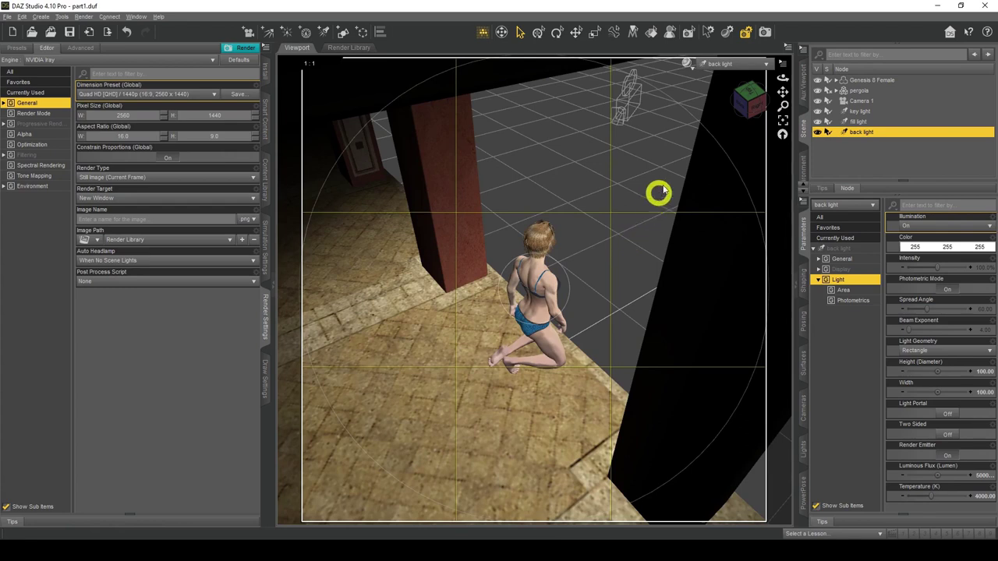
Step: Preview the adjusted back light through Camera 1 with NVIDIA Iray, and return the viewport to Texture Shaded
{"action": "left_click", "coordinate": [704, 67]}
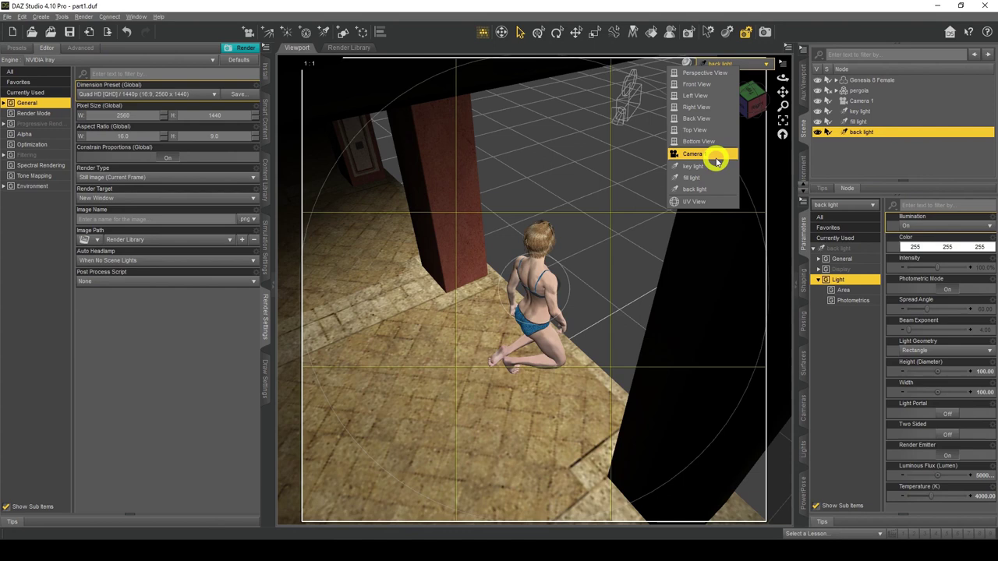
{"action": "left_click", "coordinate": [716, 160]}
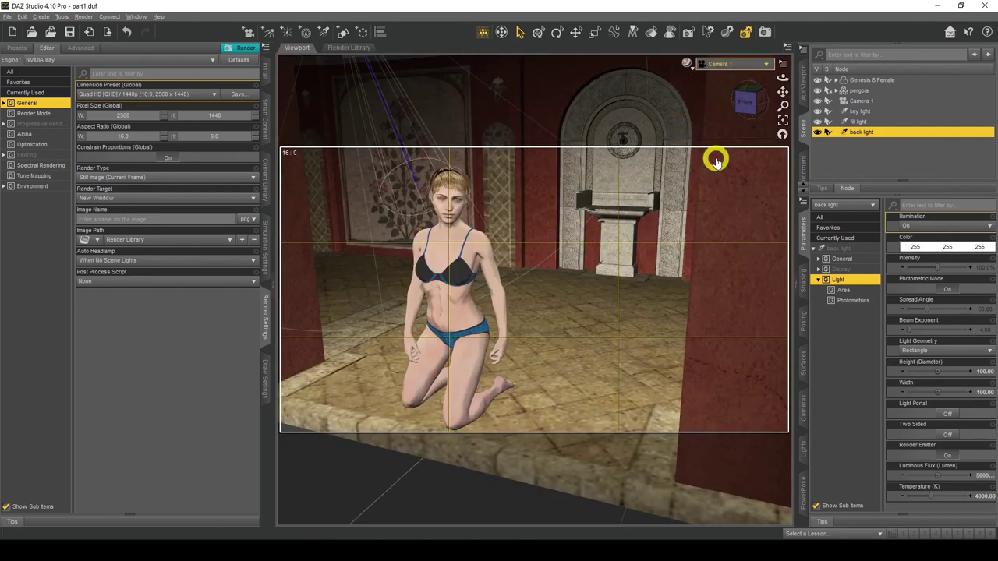
{"action": "left_click", "coordinate": [688, 64]}
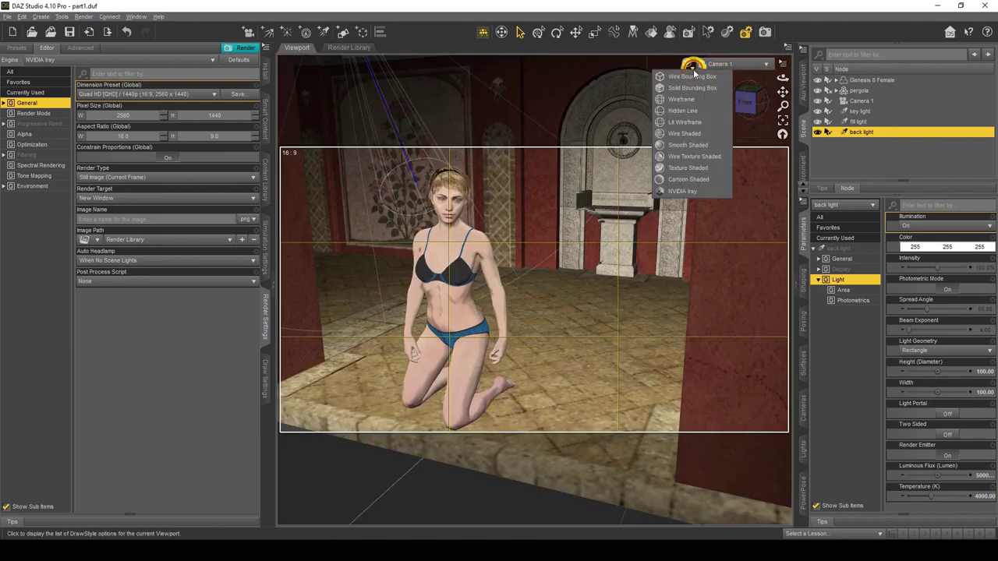
{"action": "left_click", "coordinate": [695, 191]}
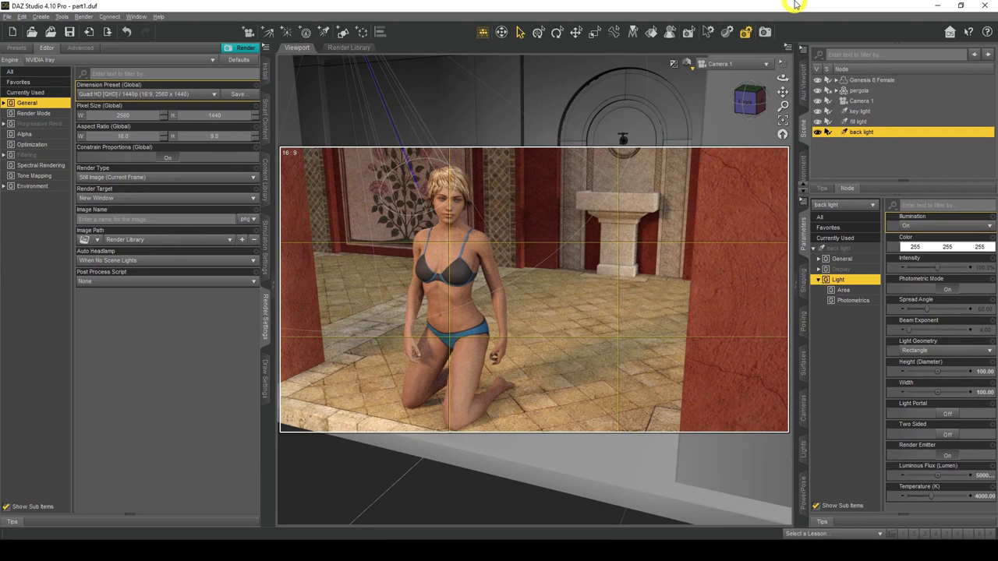
{"action": "left_click", "coordinate": [691, 68]}
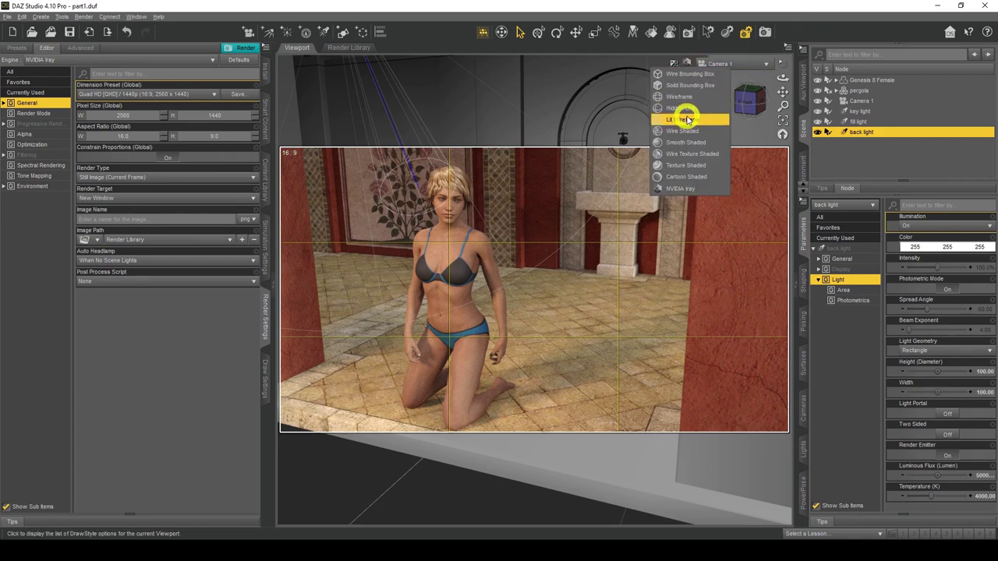
{"action": "left_click", "coordinate": [687, 166]}
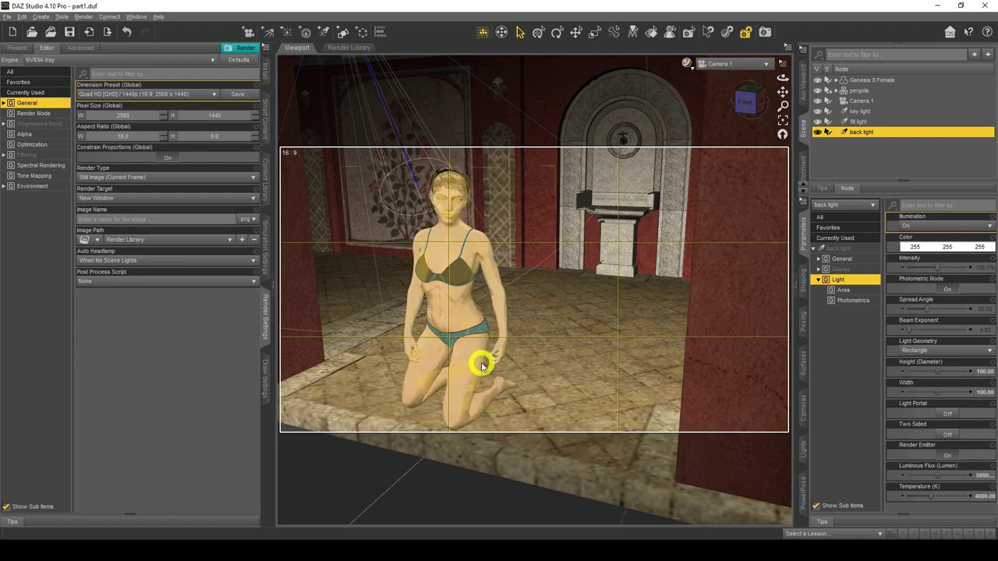
{"action": "left_click", "coordinate": [690, 69]}
{"action": "left_click", "coordinate": [688, 64]}
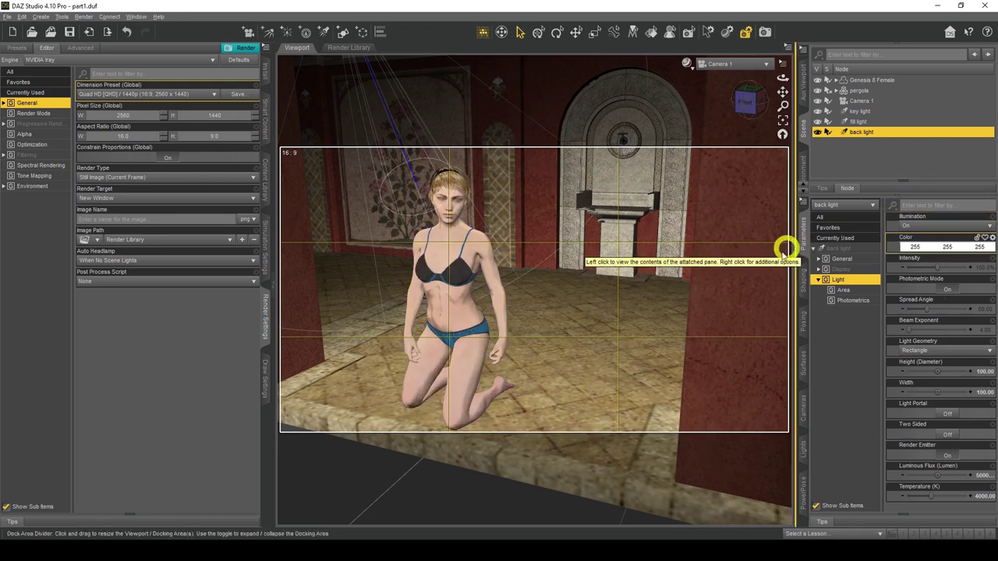
Step: Check the Auto Headlamp options in the general render settings
{"action": "left_click", "coordinate": [266, 310]}
{"action": "left_click", "coordinate": [2, 312]}
{"action": "left_click", "coordinate": [234, 264]}
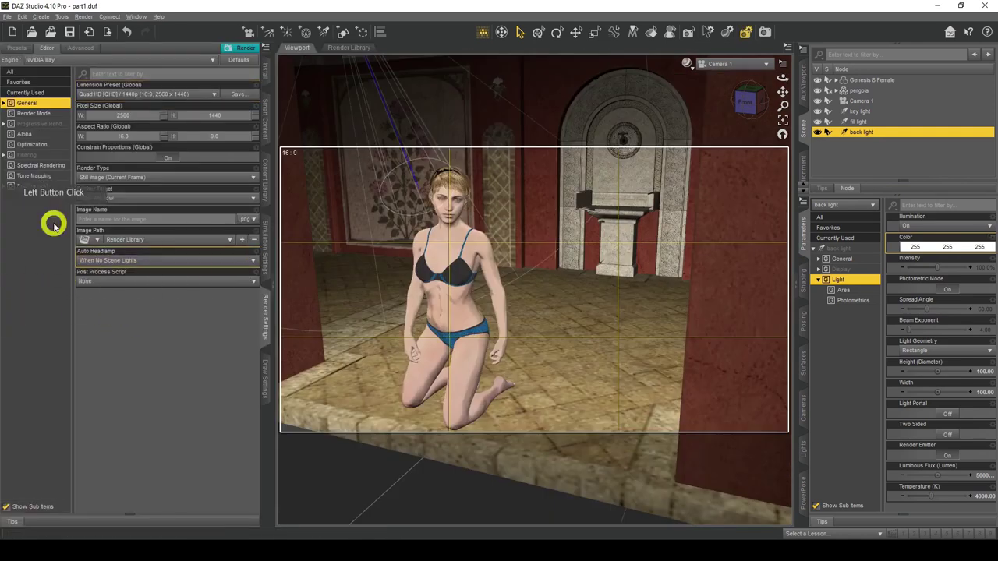
Step: Try the Letter (17:22) dimension preset in the general render settings, and restore the Quad HD 1440p (2560 x 1440) preset
{"action": "left_click", "coordinate": [31, 105]}
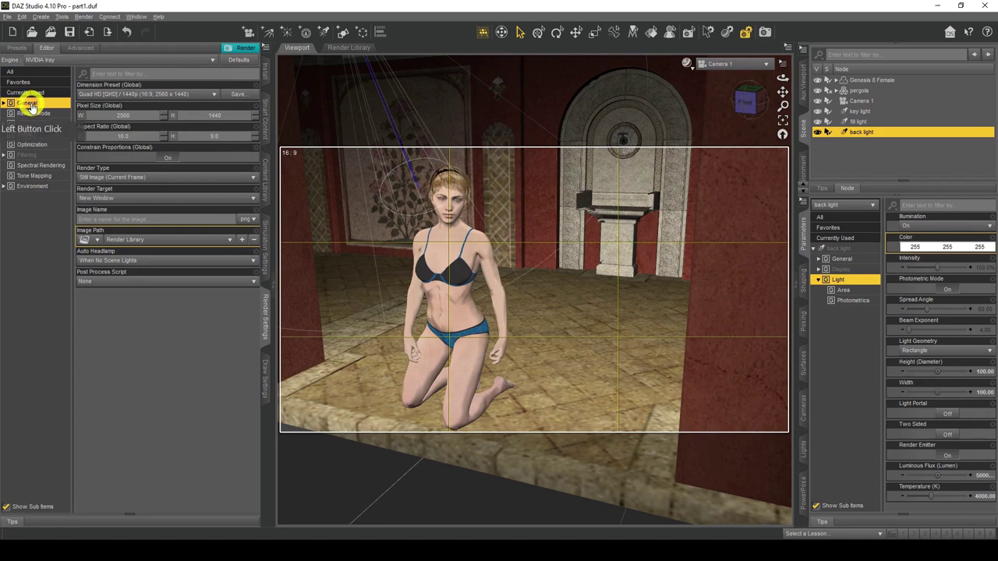
{"action": "left_click", "coordinate": [192, 95]}
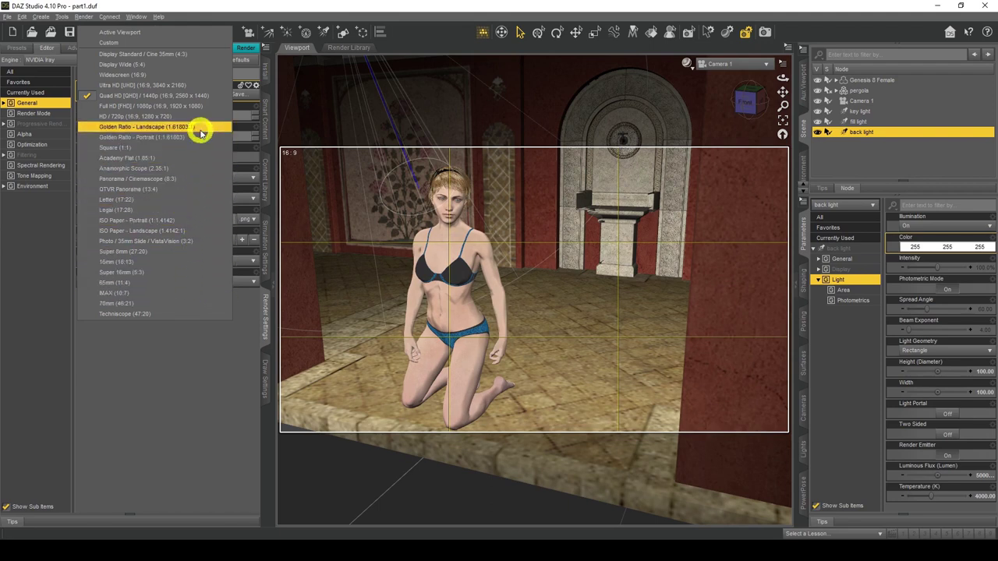
{"action": "left_click", "coordinate": [185, 203]}
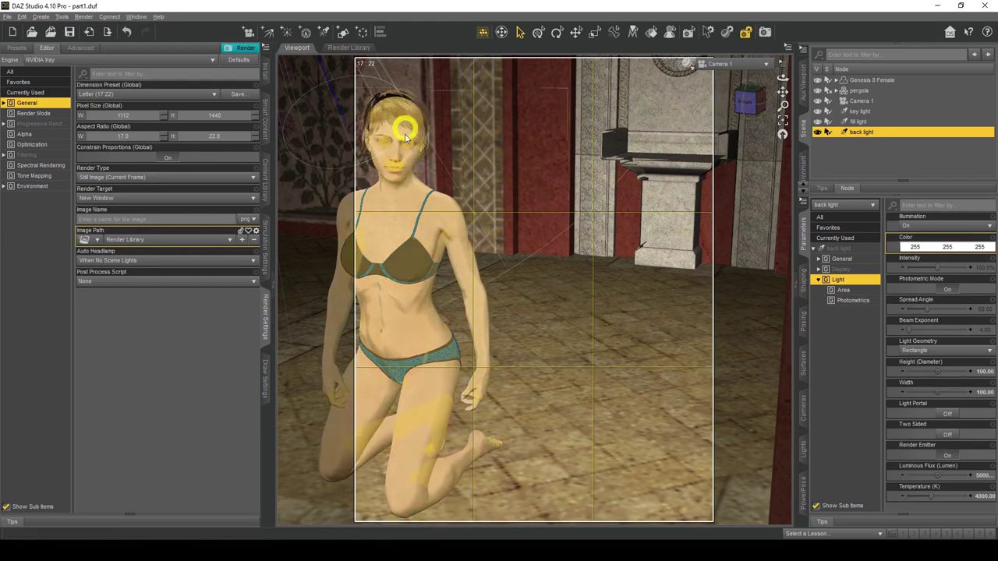
{"action": "left_click", "coordinate": [99, 96]}
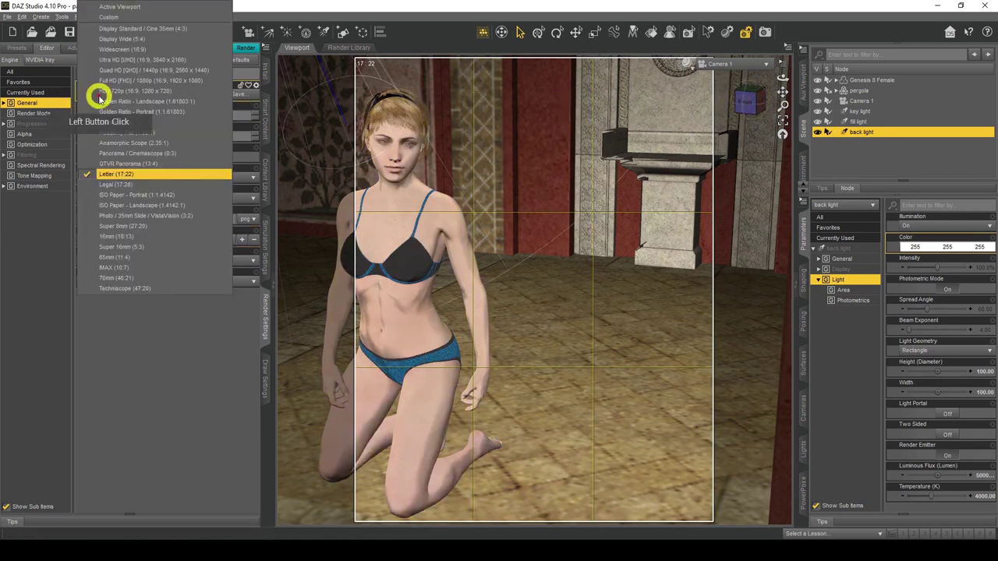
{"action": "left_click", "coordinate": [125, 71]}
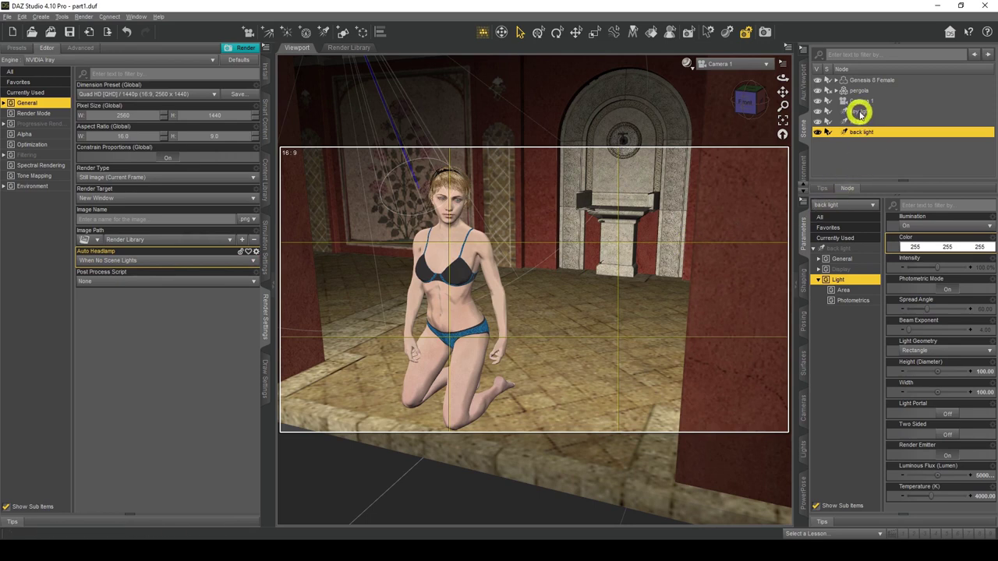
Step: Check the available options in the render mode settings
{"action": "left_click", "coordinate": [860, 111]}
{"action": "left_click", "coordinate": [134, 356]}
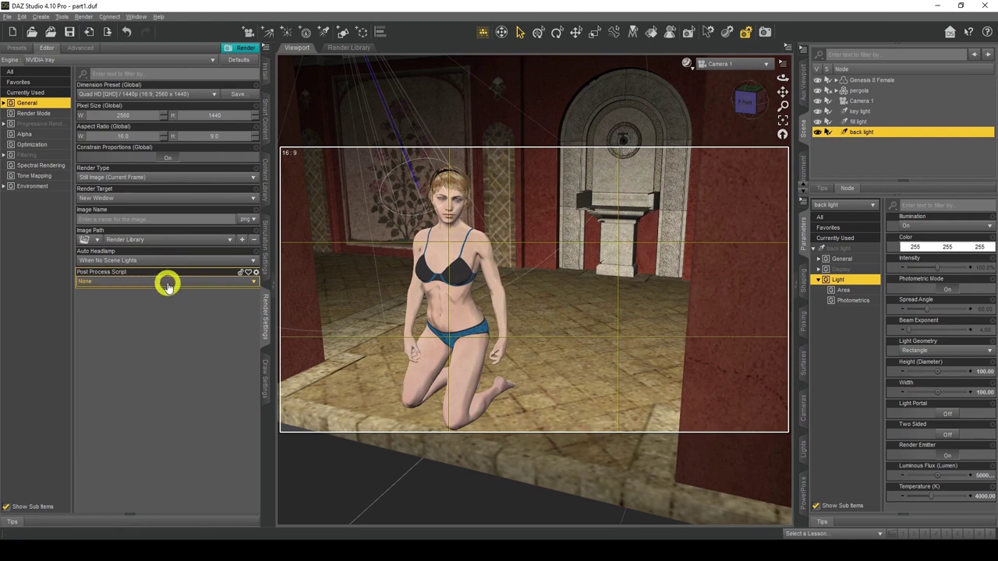
{"action": "left_click", "coordinate": [42, 115]}
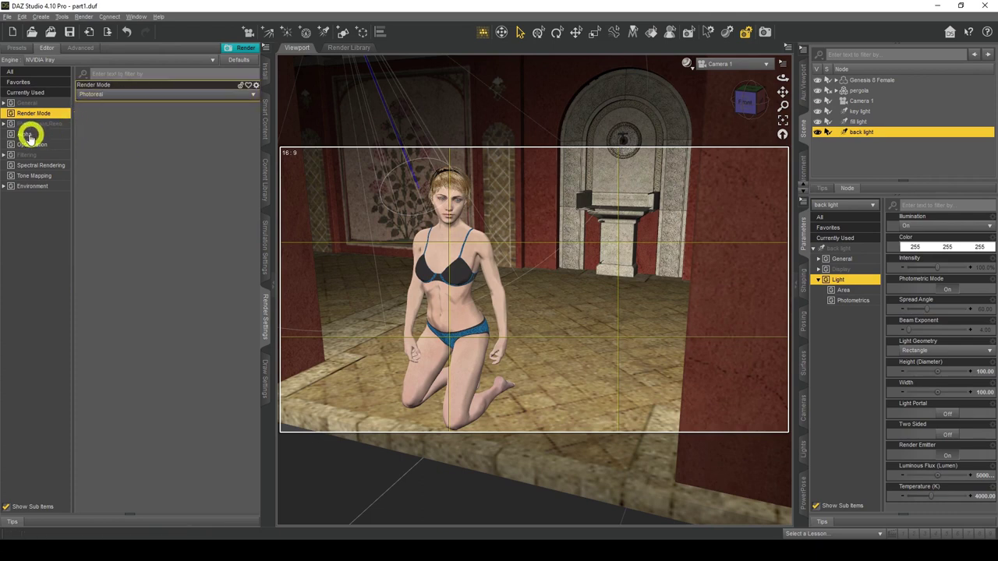
{"action": "left_click", "coordinate": [211, 98]}
{"action": "left_click", "coordinate": [101, 107]}
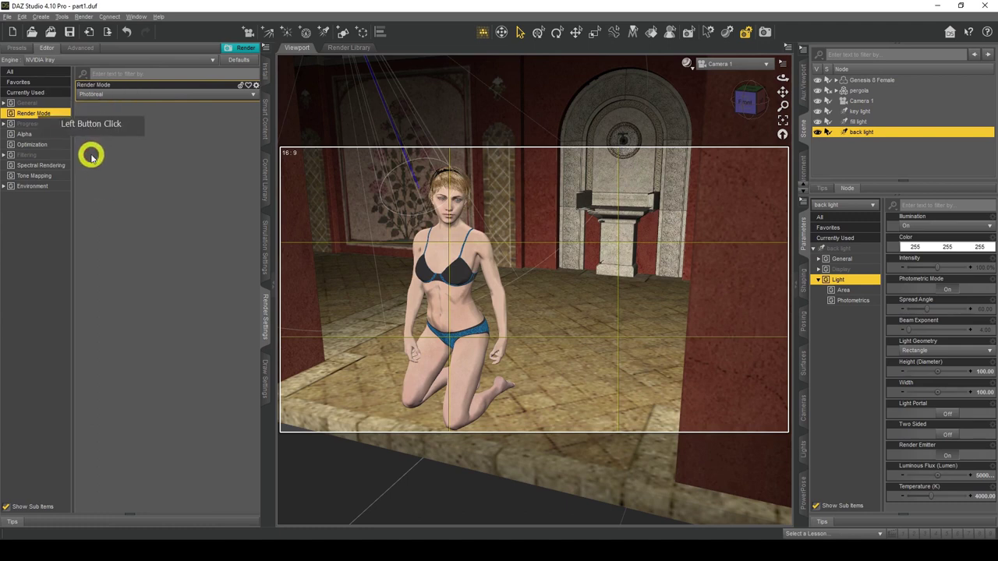
Step: Raise Max Samples to 15000 in the progressive rendering settings
{"action": "left_click", "coordinate": [51, 127]}
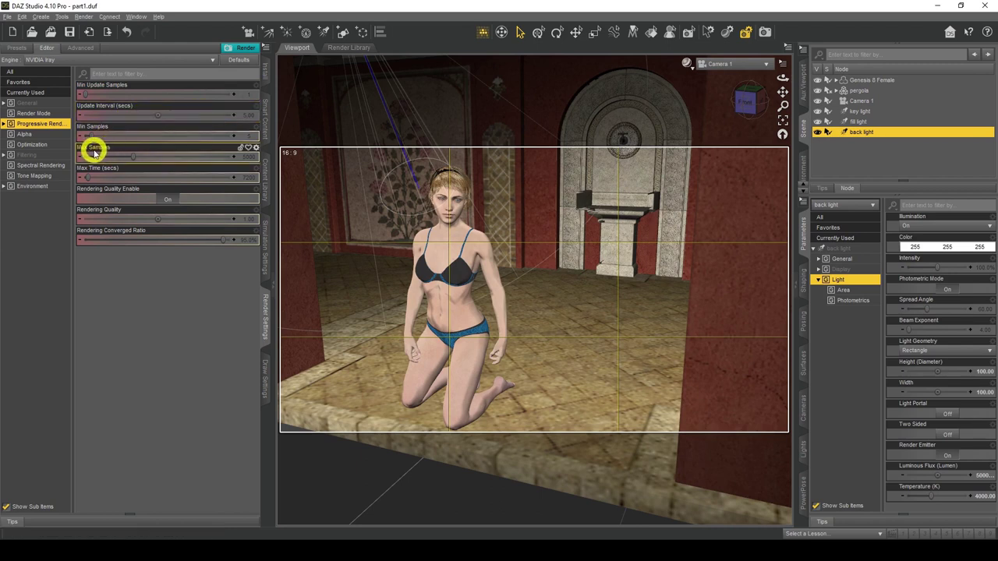
{"action": "left_click_drag", "start_coordinate": [132, 156], "coordinate": [234, 156]}
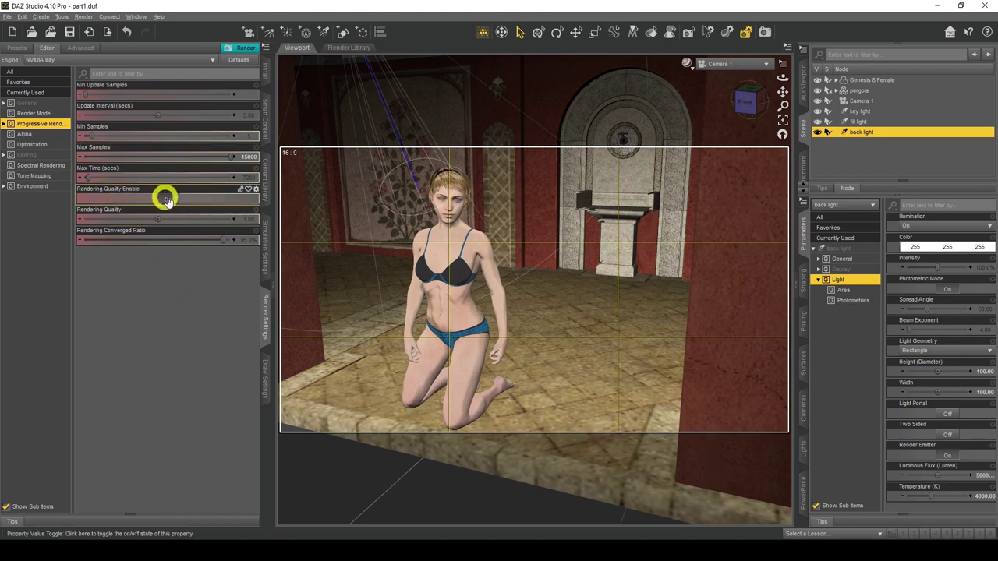
{"action": "left_click", "coordinate": [129, 192]}
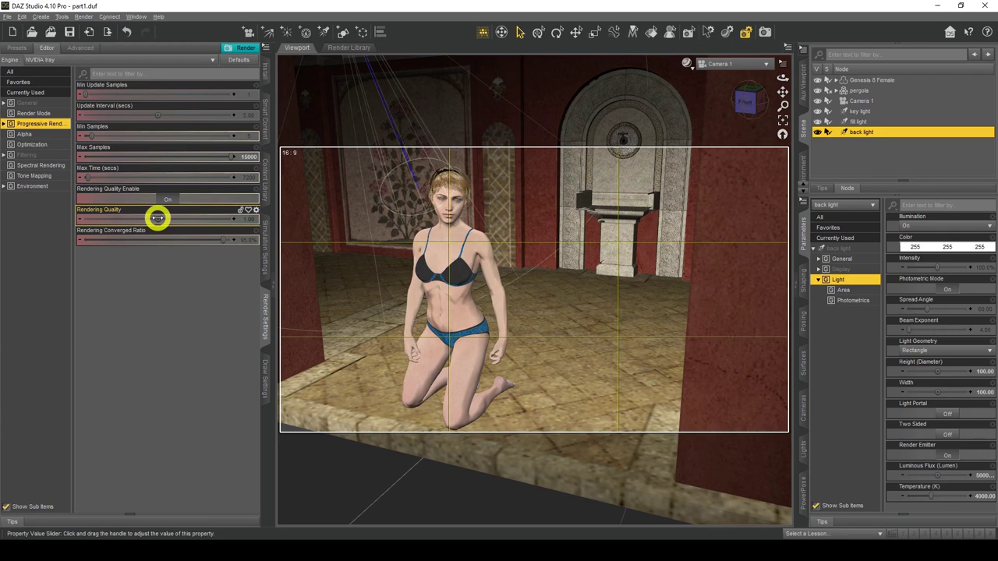
Step: Try a different Rendering Quality value, and reset the property to its default
{"action": "left_click_drag", "start_coordinate": [157, 218], "coordinate": [498, 266]}
{"action": "left_click", "coordinate": [256, 209]}
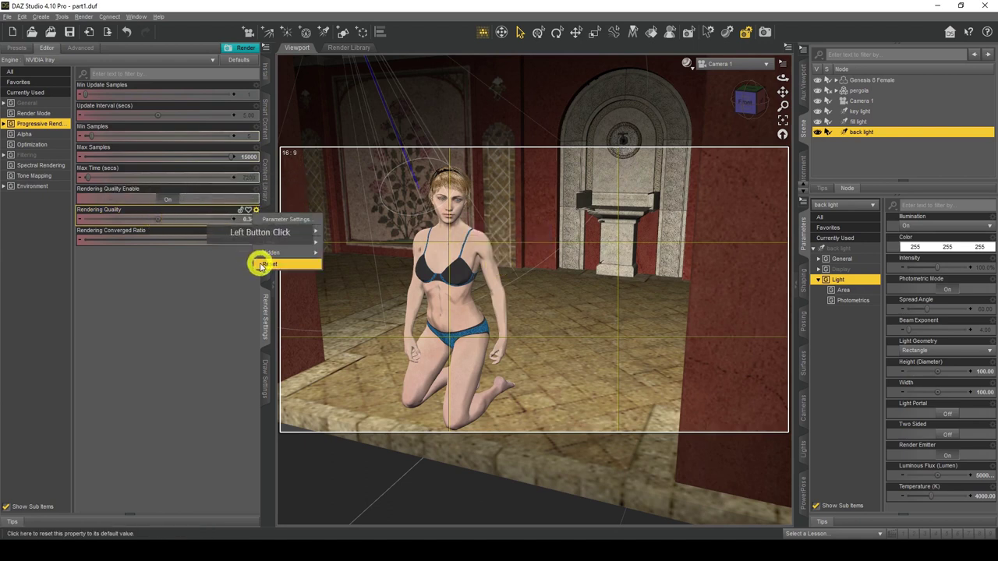
{"action": "left_click", "coordinate": [268, 263]}
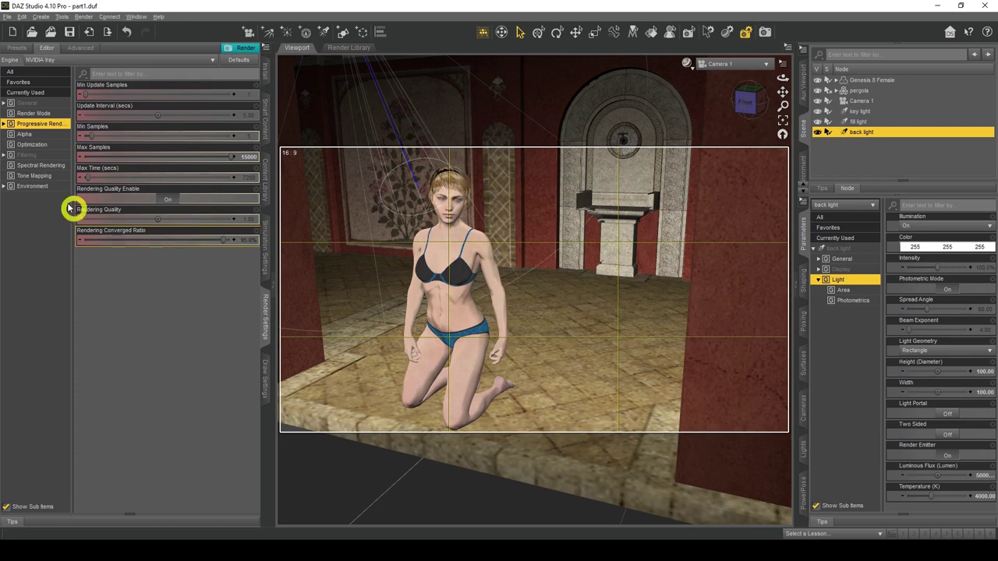
Step: Look over the alpha and optimization render settings, and enable the noise filter in the filtering settings
{"action": "left_click", "coordinate": [30, 136]}
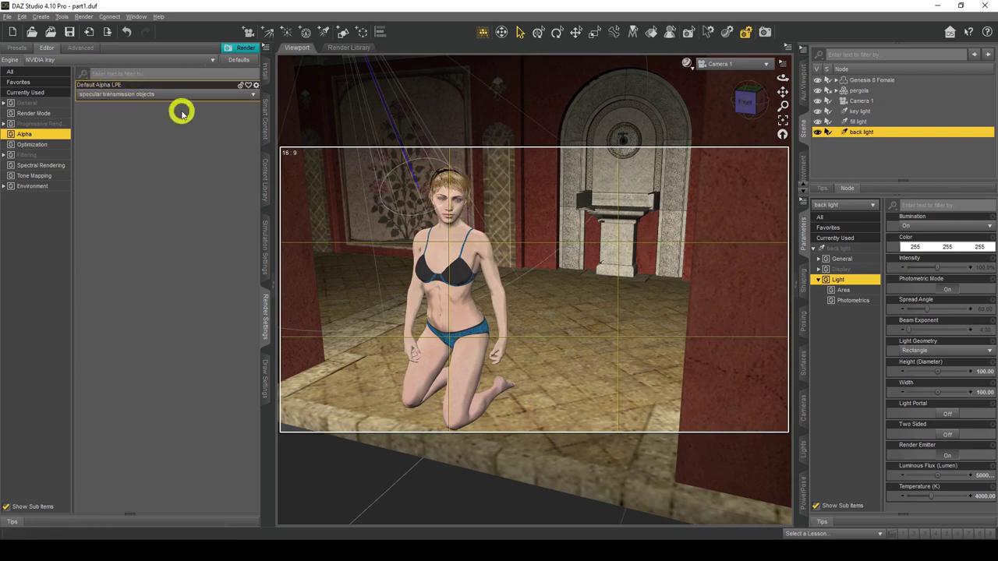
{"action": "left_click", "coordinate": [35, 146]}
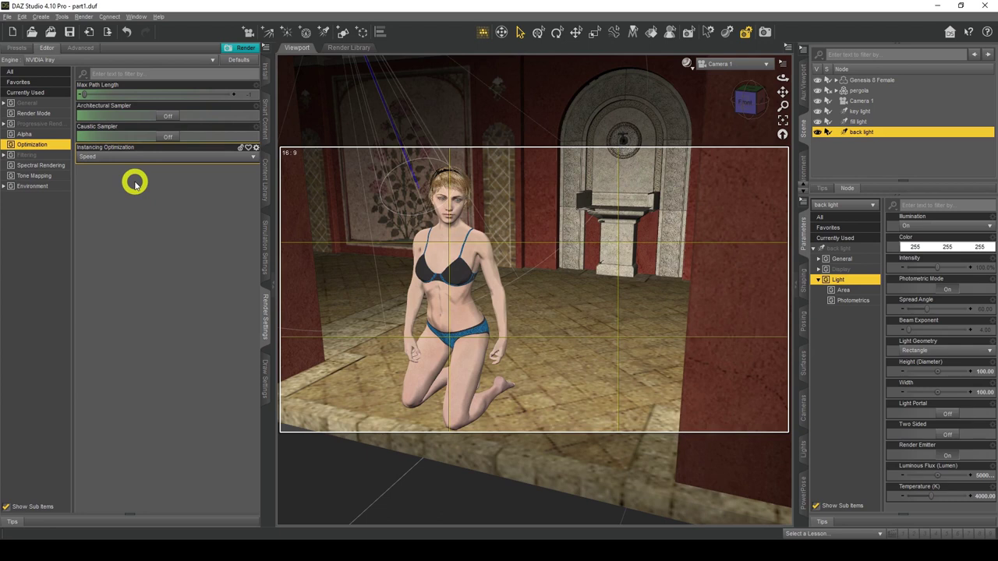
{"action": "left_click", "coordinate": [28, 156]}
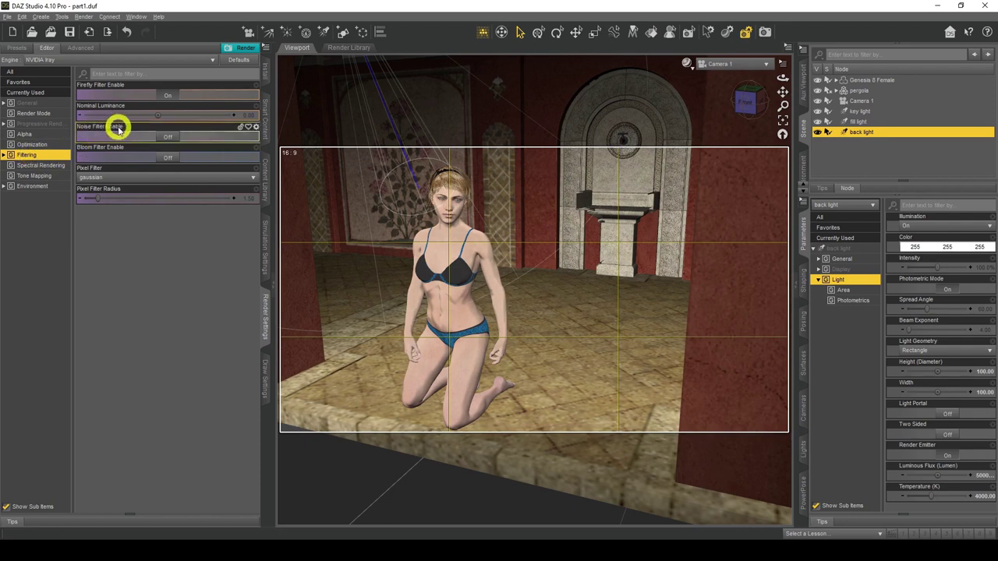
{"action": "left_click", "coordinate": [170, 139]}
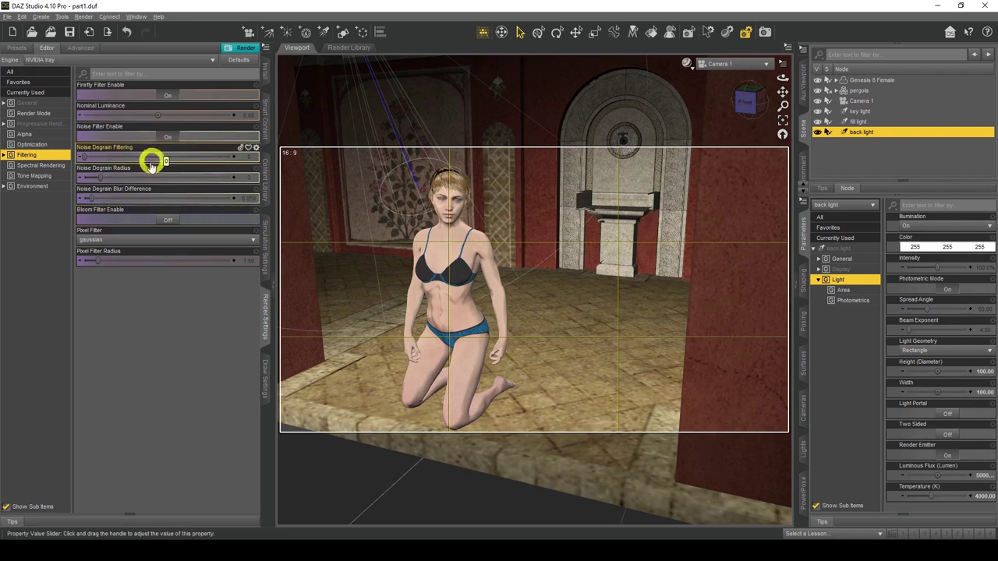
Step: Review the spectral rendering options and the exposure controls in the tone mapping settings
{"action": "left_click", "coordinate": [43, 166]}
{"action": "left_click", "coordinate": [167, 115]}
{"action": "left_click", "coordinate": [200, 127]}
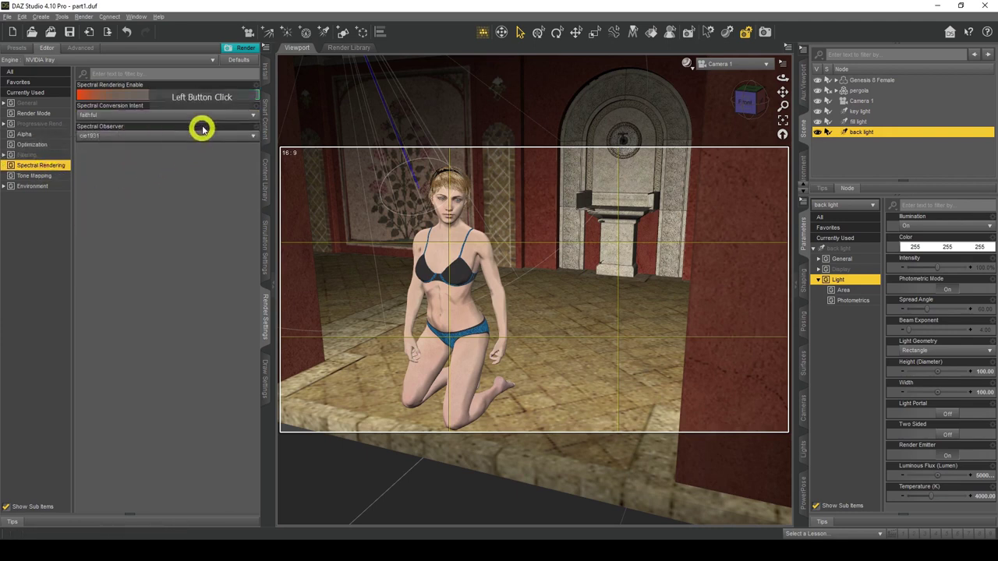
{"action": "left_click", "coordinate": [45, 175]}
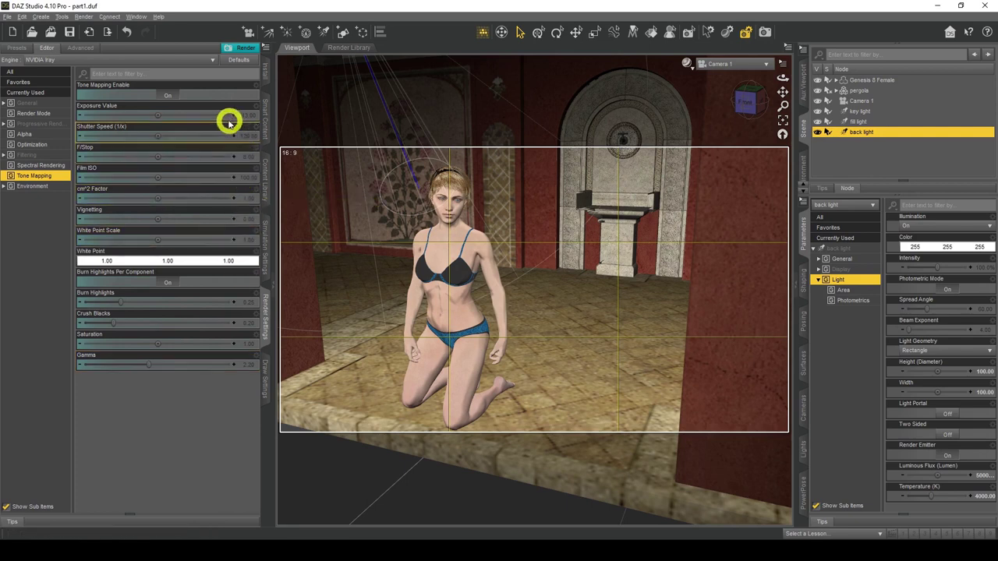
{"action": "mouse_move", "coordinate": [198, 116]}
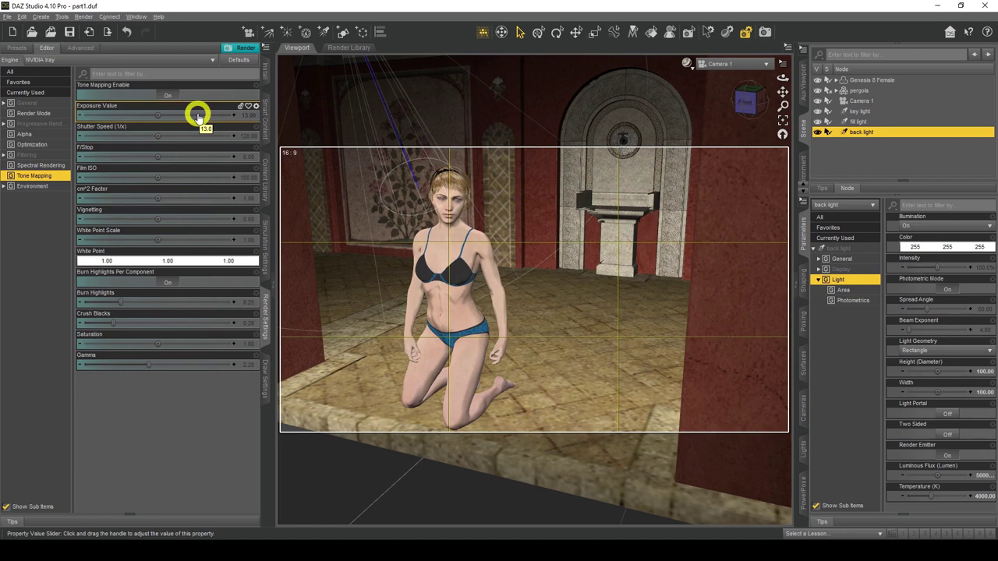
Step: Review the dome and environment map options in the environment settings, with the pergola selected in the scene
{"action": "left_click", "coordinate": [43, 191]}
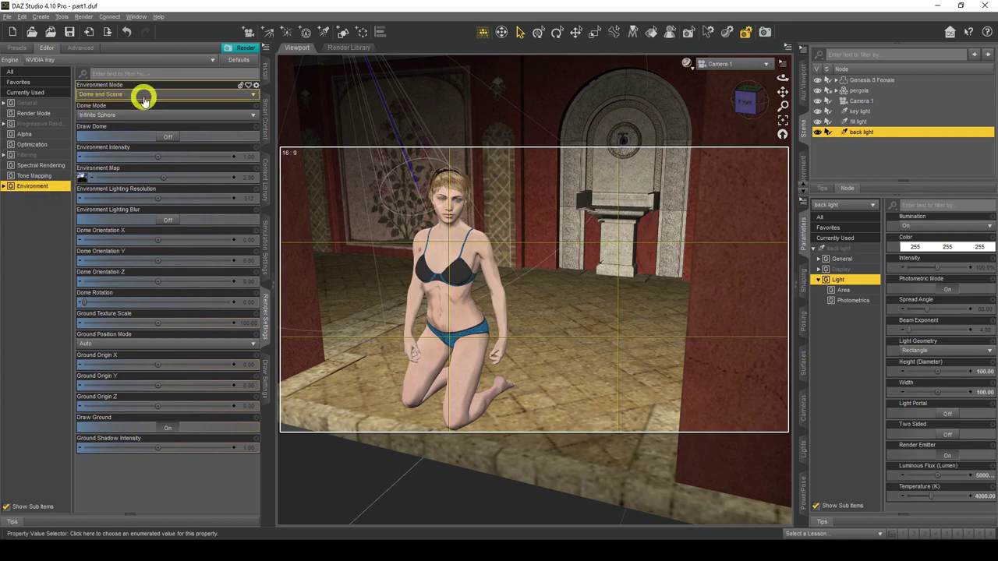
{"action": "left_click", "coordinate": [194, 138]}
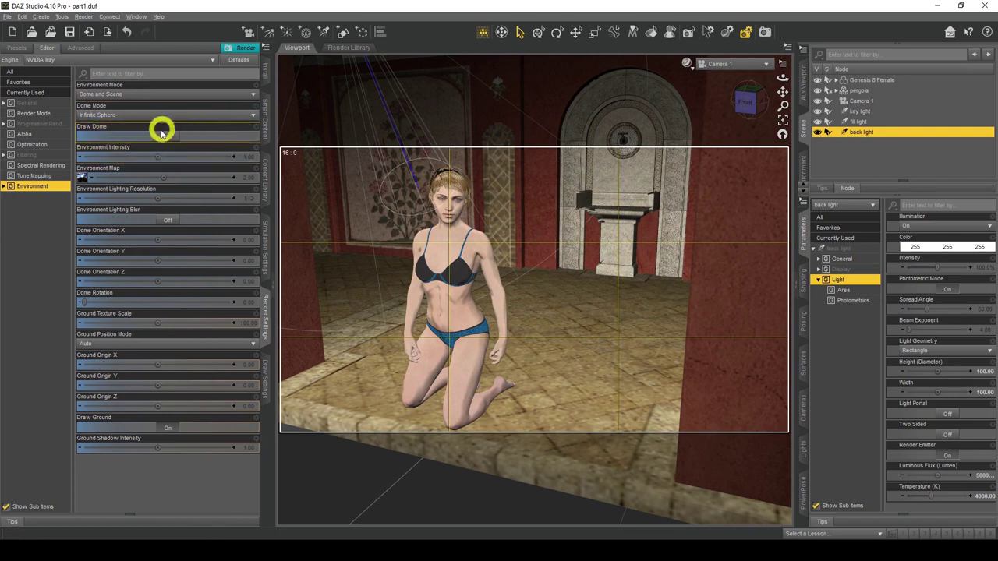
{"action": "mouse_move", "coordinate": [82, 180]}
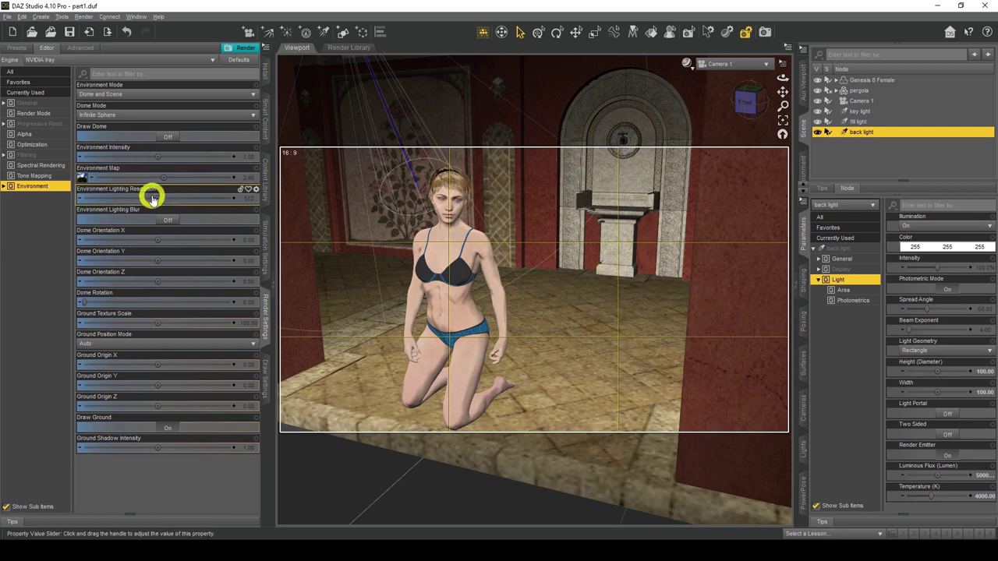
{"action": "left_click", "coordinate": [860, 90]}
{"action": "left_click", "coordinate": [191, 207]}
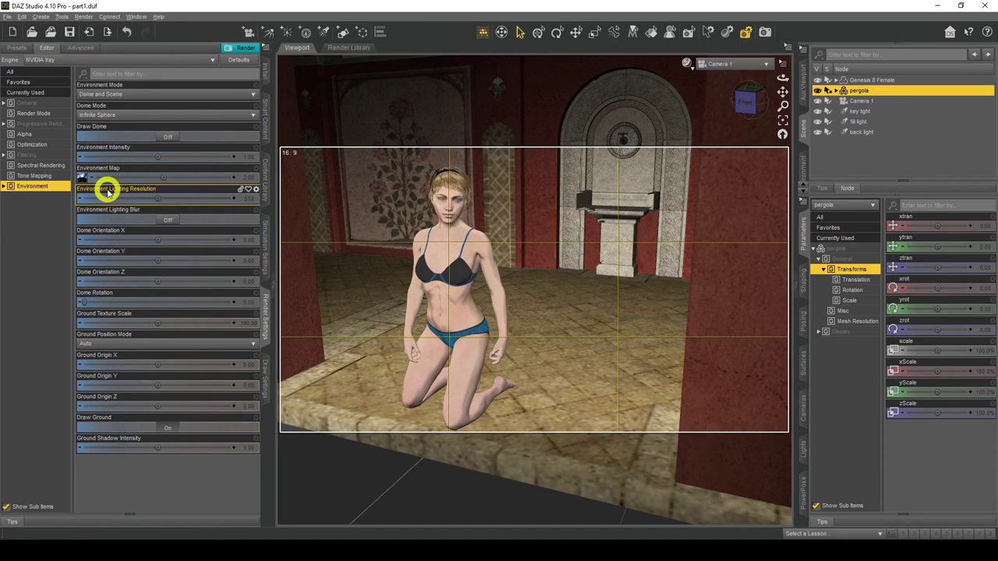
Step: Recheck the render mode, progressive rendering and filtering settings before rendering
{"action": "left_click", "coordinate": [39, 113]}
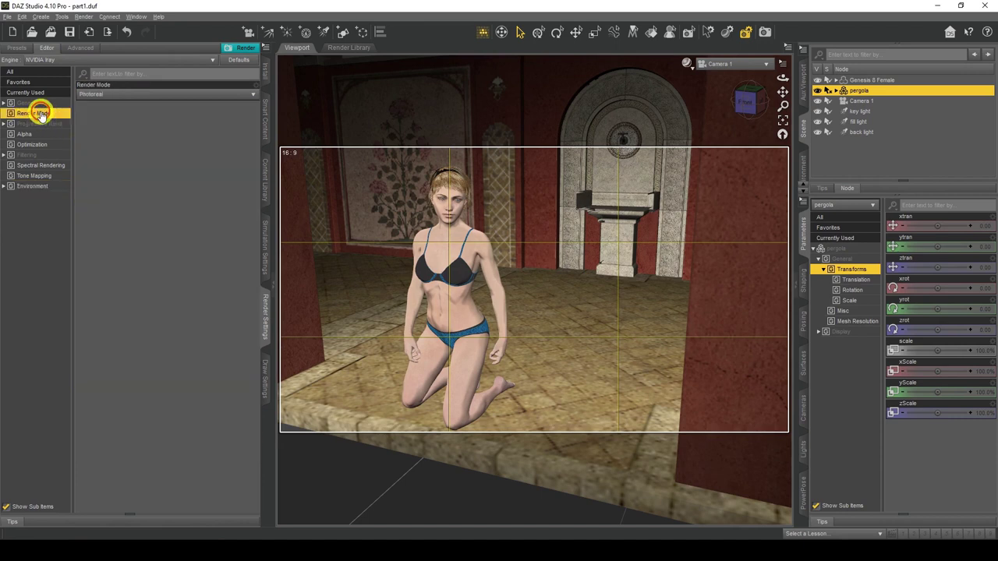
{"action": "left_click", "coordinate": [33, 124]}
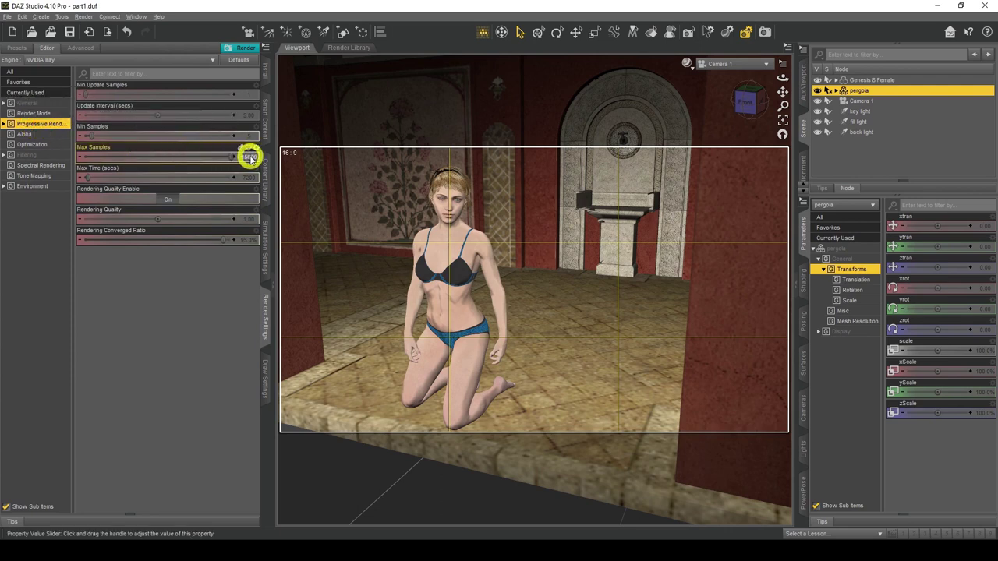
{"action": "left_click", "coordinate": [30, 154]}
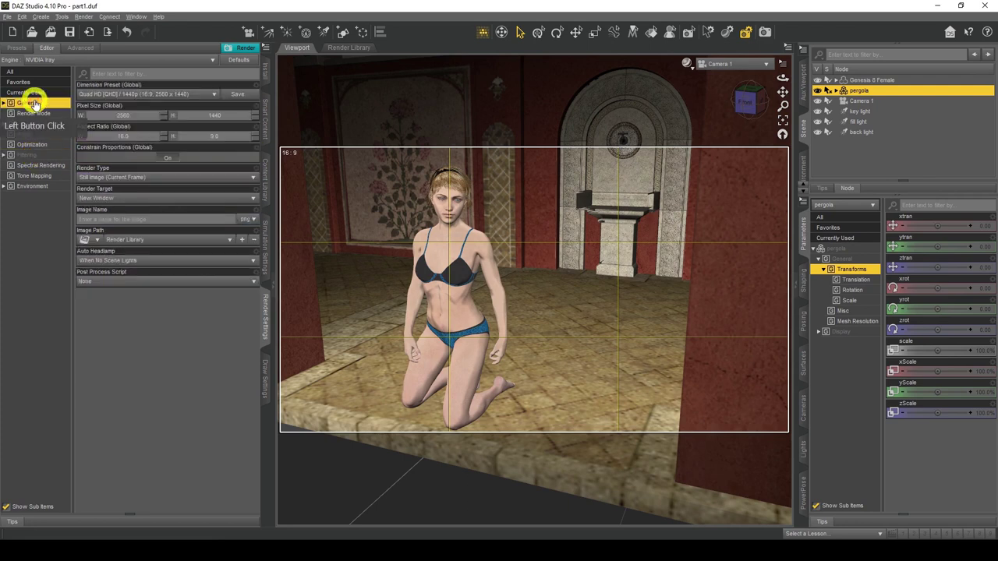
Step: Start the NVIDIA Iray render of the Camera 1 view, and bring up the progress dialog with its history expanded
{"action": "left_click", "coordinate": [242, 52]}
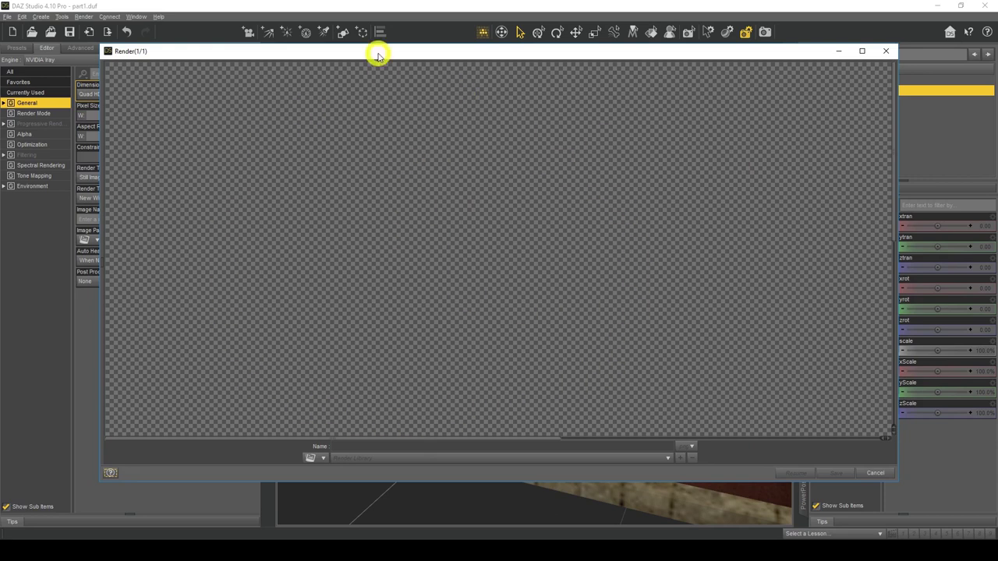
{"action": "left_click", "coordinate": [414, 22]}
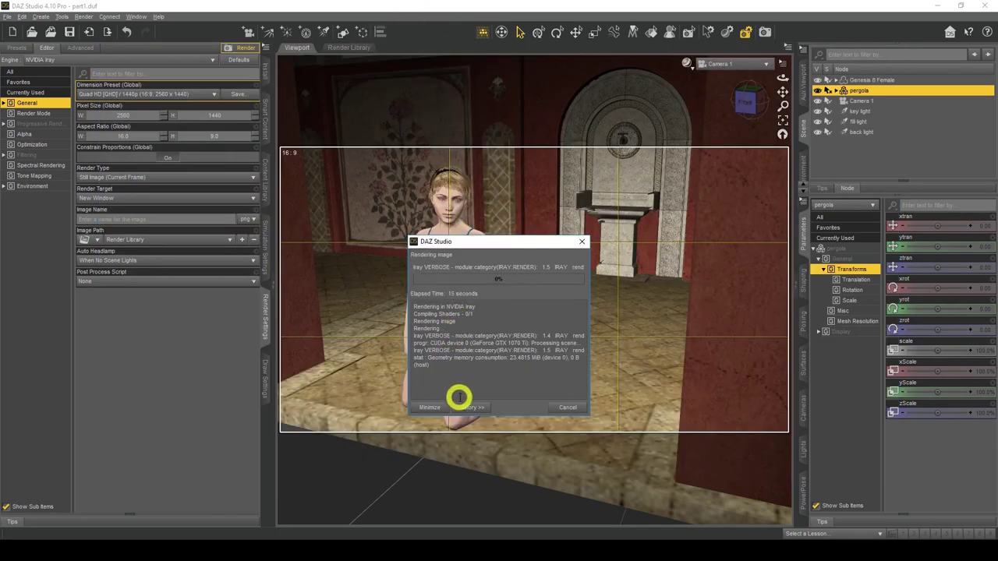
{"action": "left_click", "coordinate": [437, 407]}
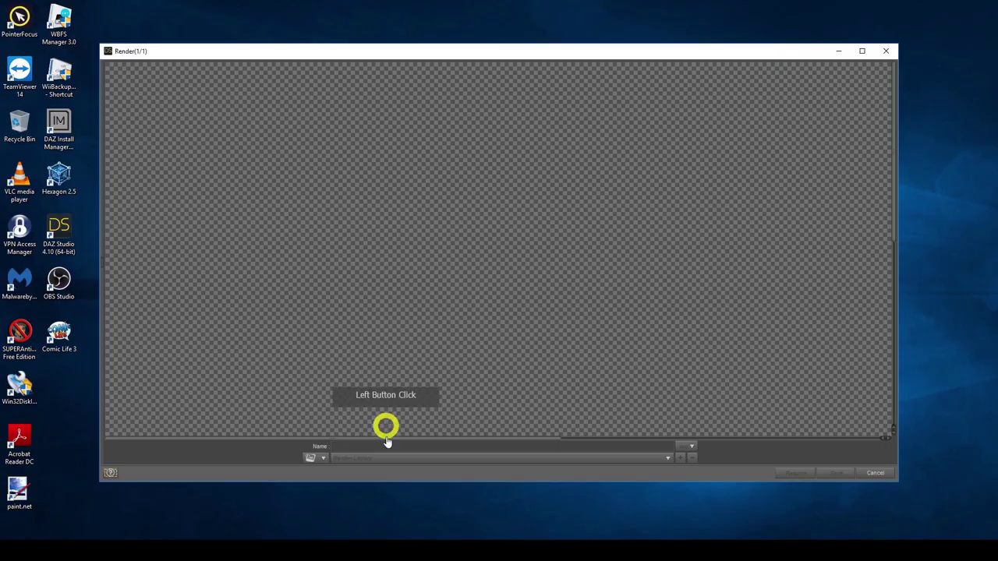
{"action": "left_click", "coordinate": [376, 522]}
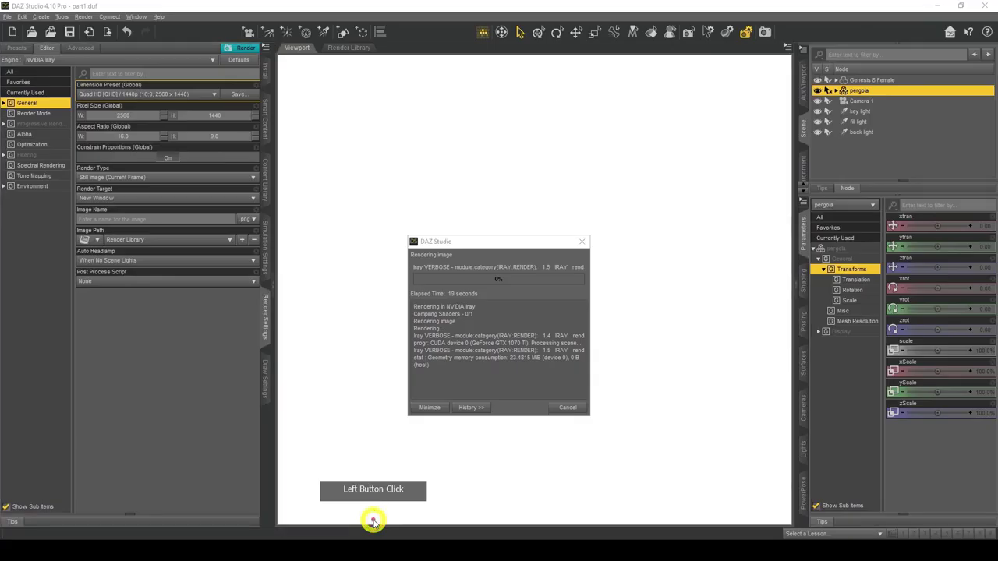
{"action": "left_click", "coordinate": [472, 407]}
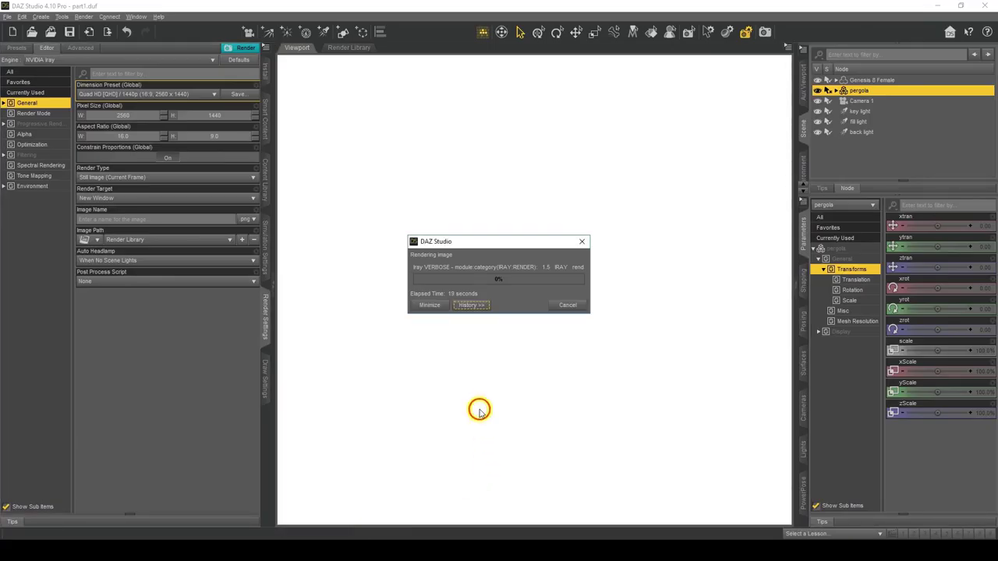
{"action": "left_click", "coordinate": [470, 306]}
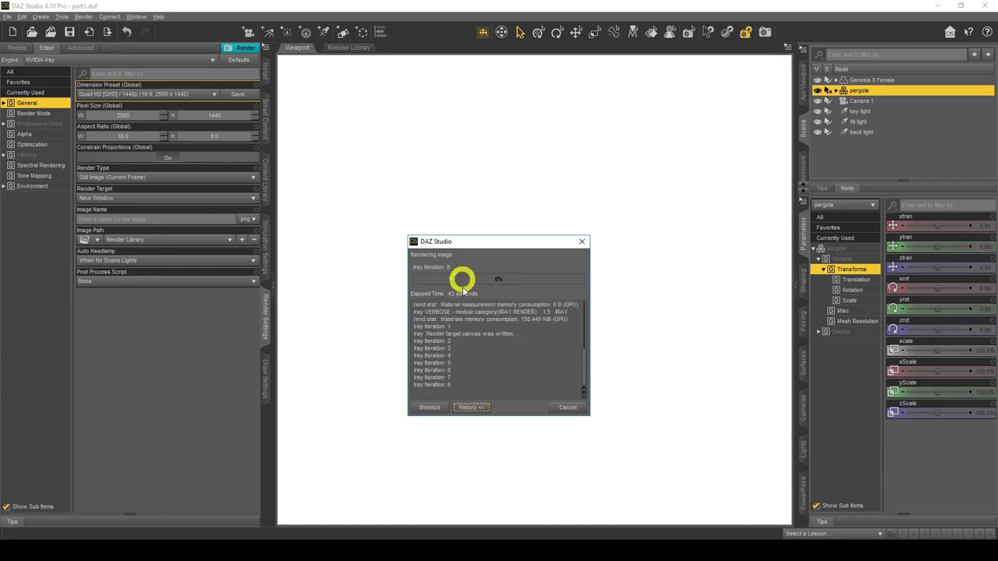
Step: Switch to the render window to view the image as it resolves
{"action": "mouse_move", "coordinate": [396, 538]}
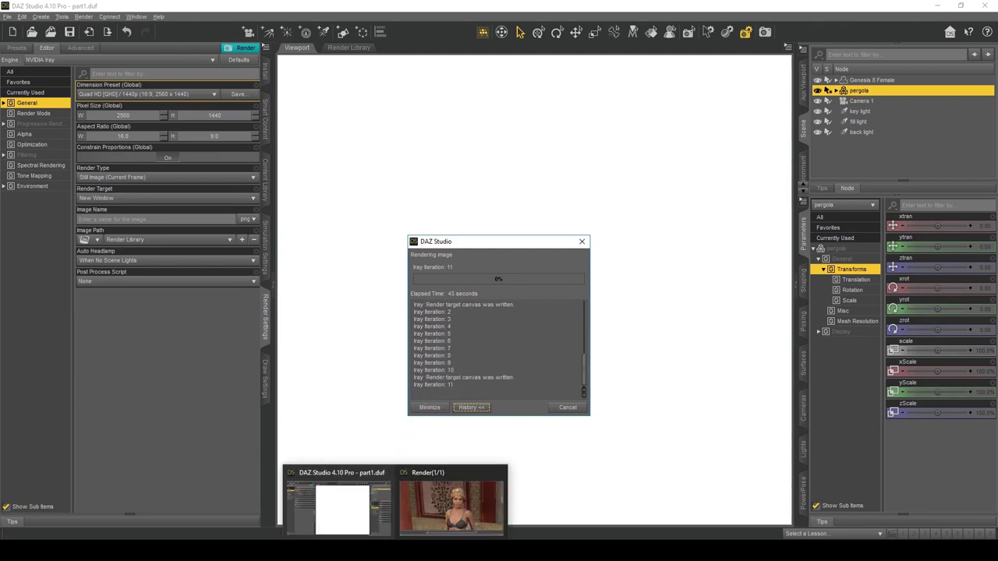
{"action": "left_click", "coordinate": [439, 517]}
{"action": "left_click", "coordinate": [573, 222]}
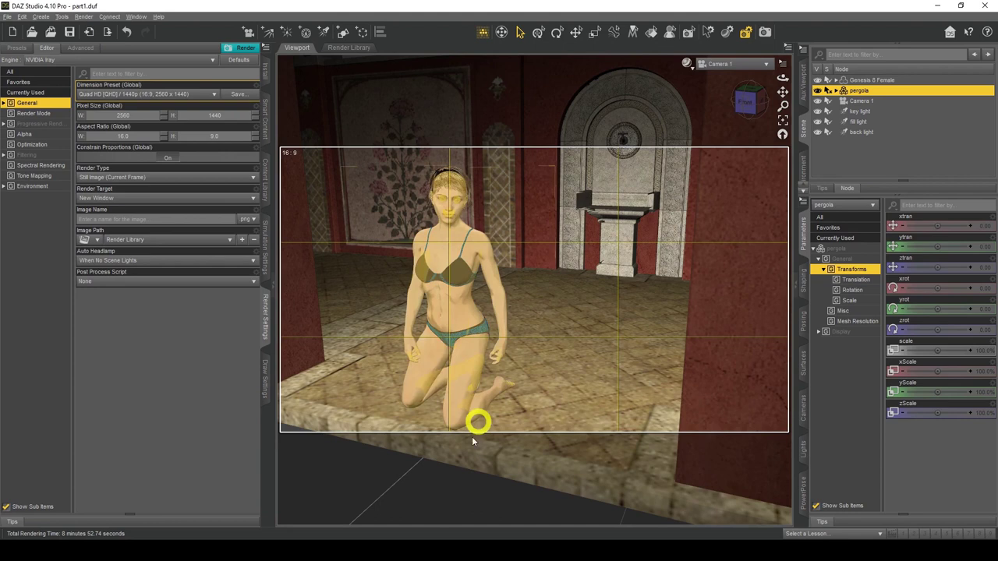
Step: Bring up the finished render window and inspect the full image, from the figure's face down to the knees and surrounding floor
{"action": "mouse_move", "coordinate": [408, 538]}
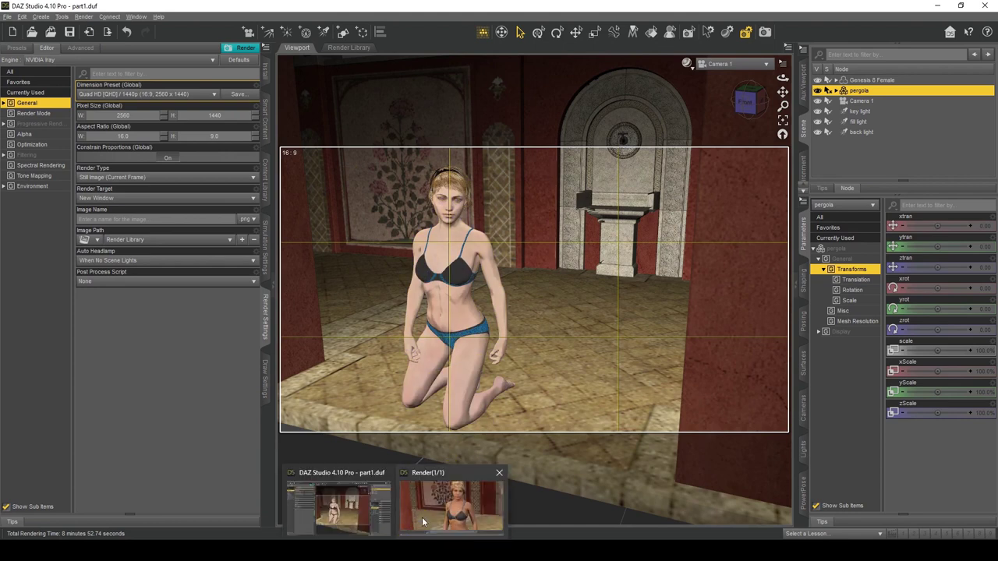
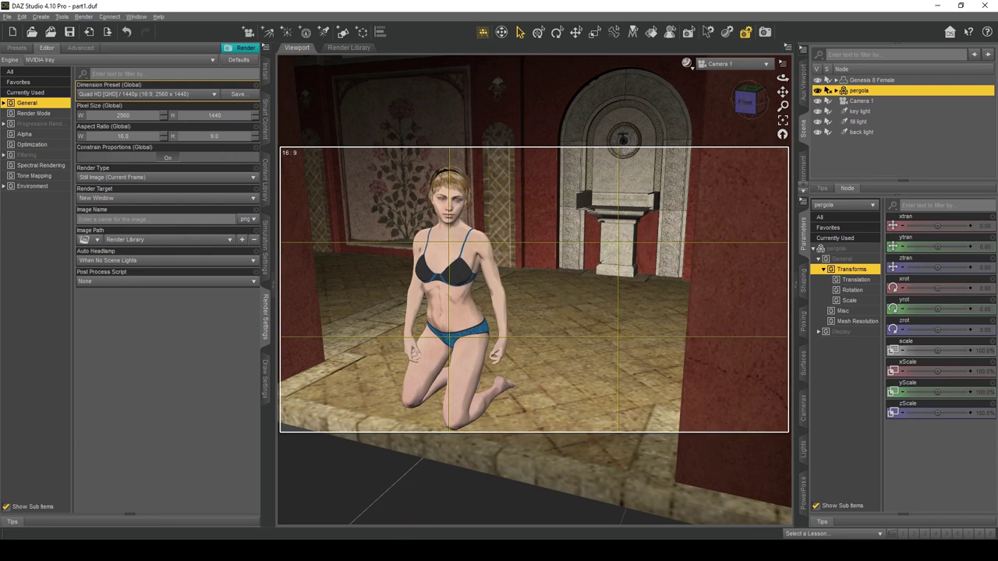
{"action": "left_click", "coordinate": [438, 508]}
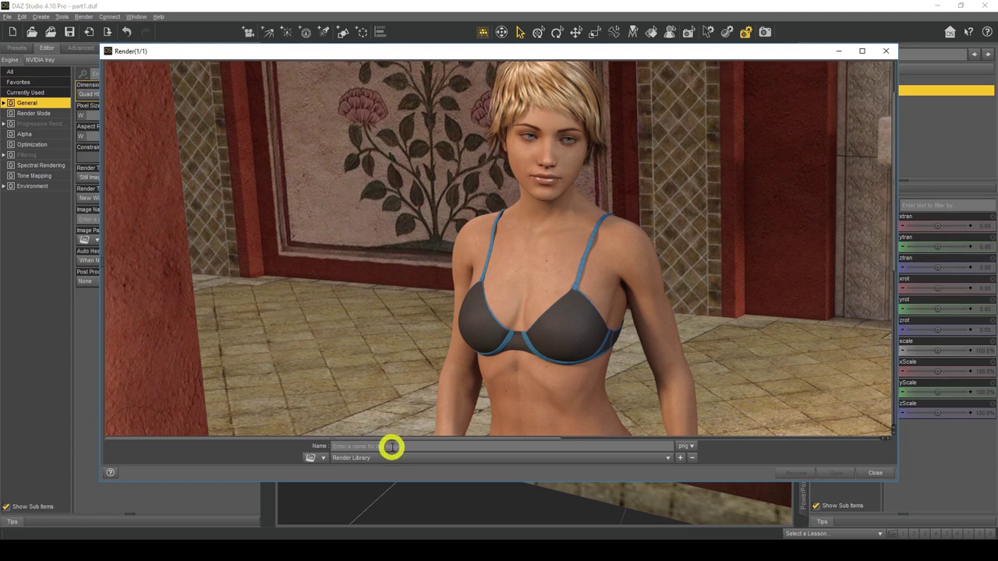
{"action": "scroll", "coordinate": [665, 226], "scroll_direction": "down", "scroll_amount": 2}
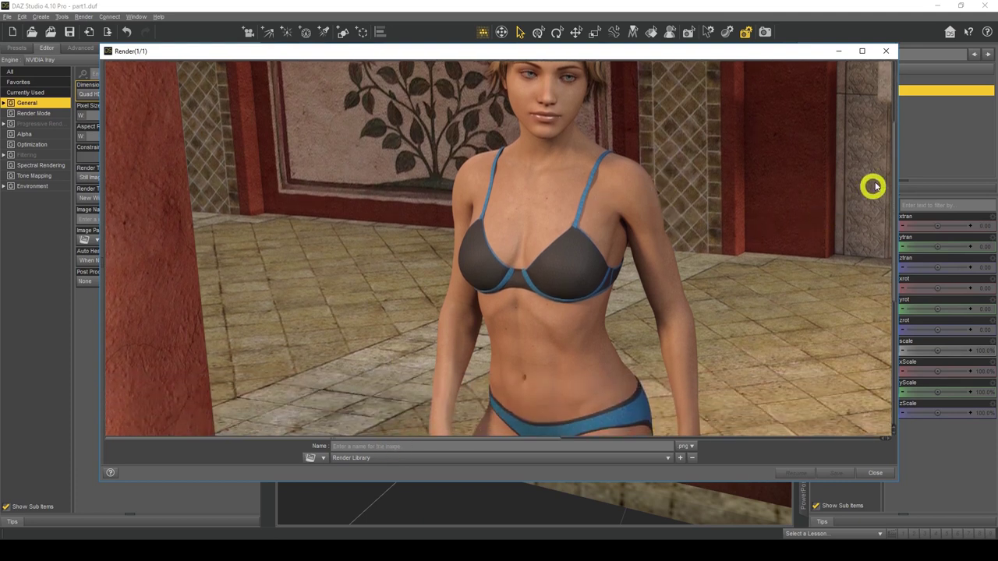
{"action": "left_click_drag", "start_coordinate": [892, 163], "coordinate": [473, 499]}
{"action": "left_click_drag", "start_coordinate": [475, 436], "coordinate": [501, 438]}
{"action": "scroll", "coordinate": [550, 366], "scroll_direction": "up", "scroll_amount": 2}
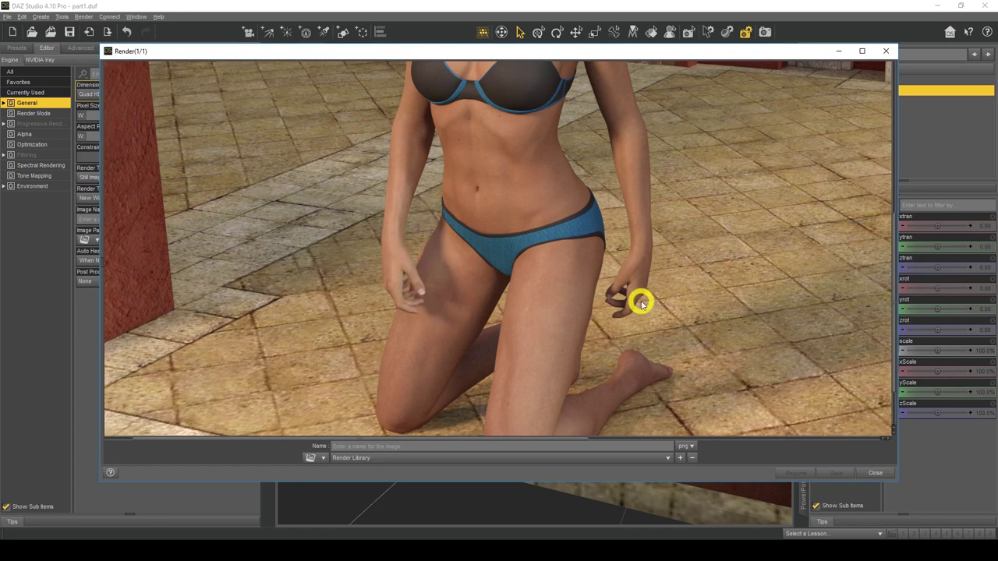
{"action": "scroll", "coordinate": [738, 195], "scroll_direction": "up", "scroll_amount": 5}
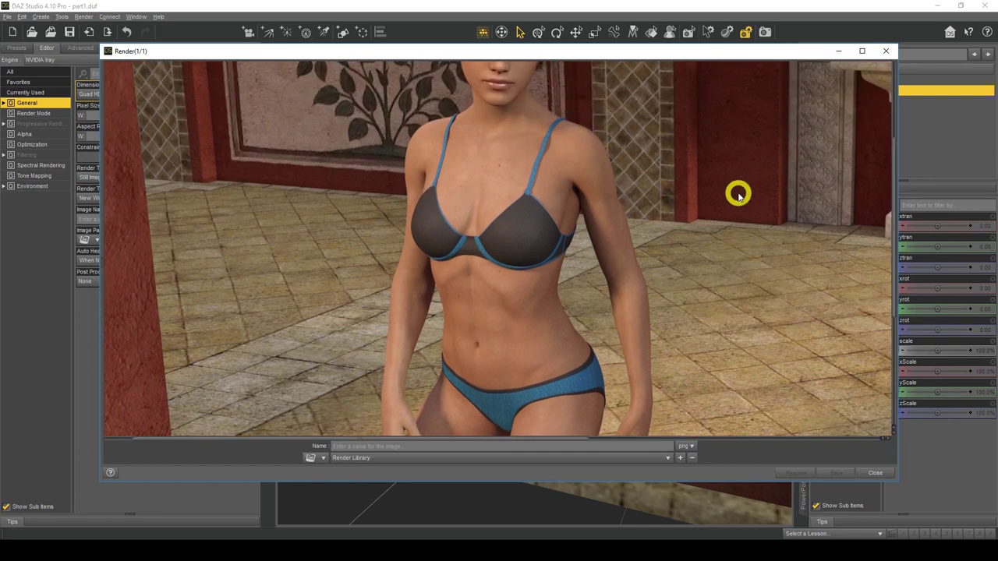
{"action": "scroll", "coordinate": [737, 193], "scroll_direction": "up", "scroll_amount": 2}
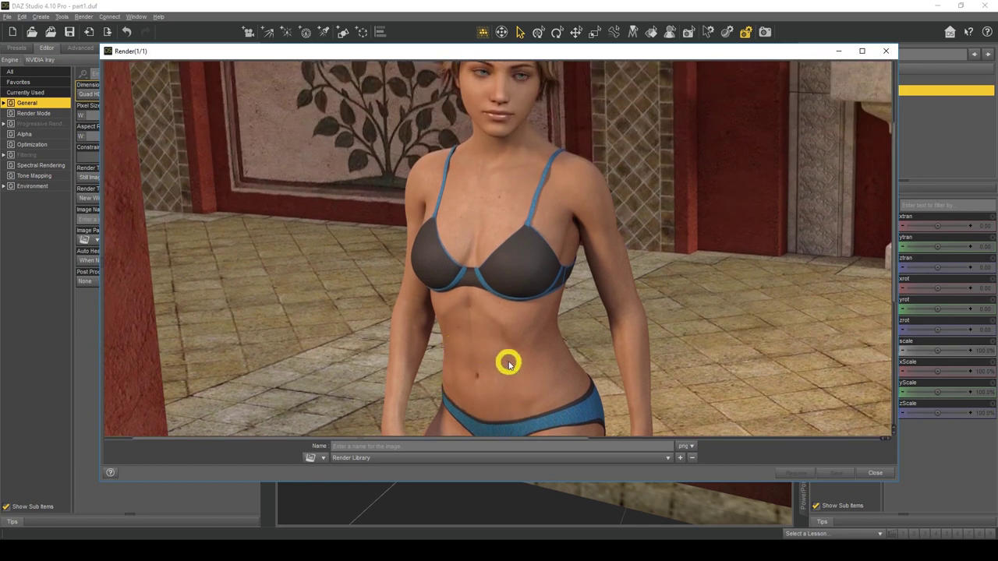
{"action": "scroll", "coordinate": [492, 341], "scroll_direction": "up", "scroll_amount": 2}
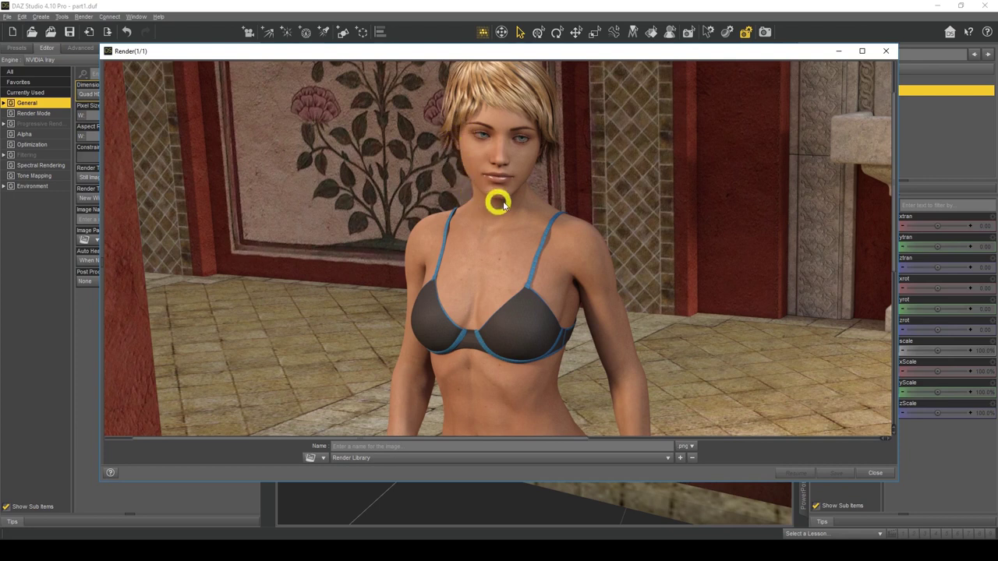
{"action": "scroll", "coordinate": [545, 248], "scroll_direction": "down", "scroll_amount": 1}
{"action": "scroll", "coordinate": [499, 305], "scroll_direction": "up", "scroll_amount": 1}
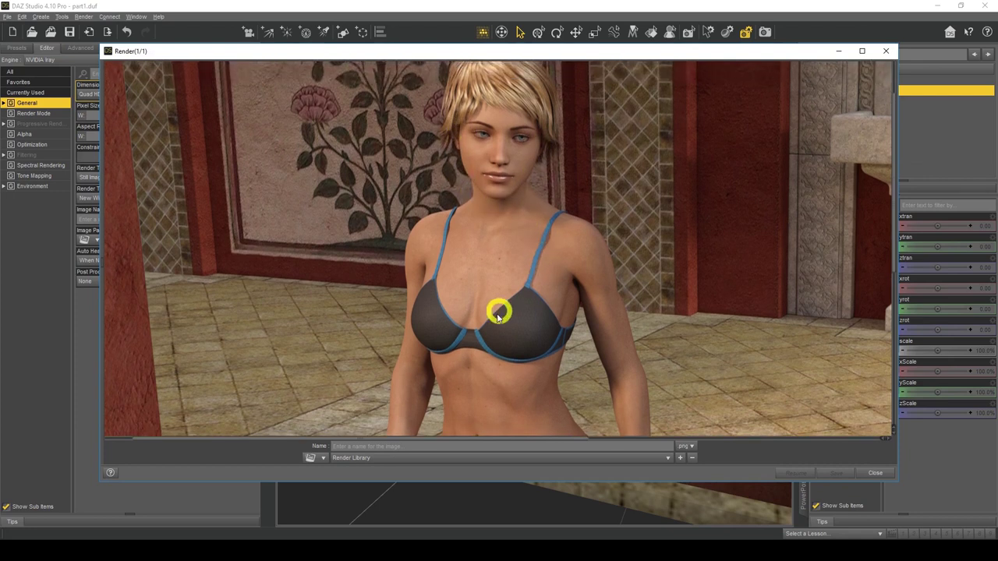
Step: Save the rendered image as Part2 in PNG format to the Render Library, and close the render window
{"action": "left_click", "coordinate": [340, 446]}
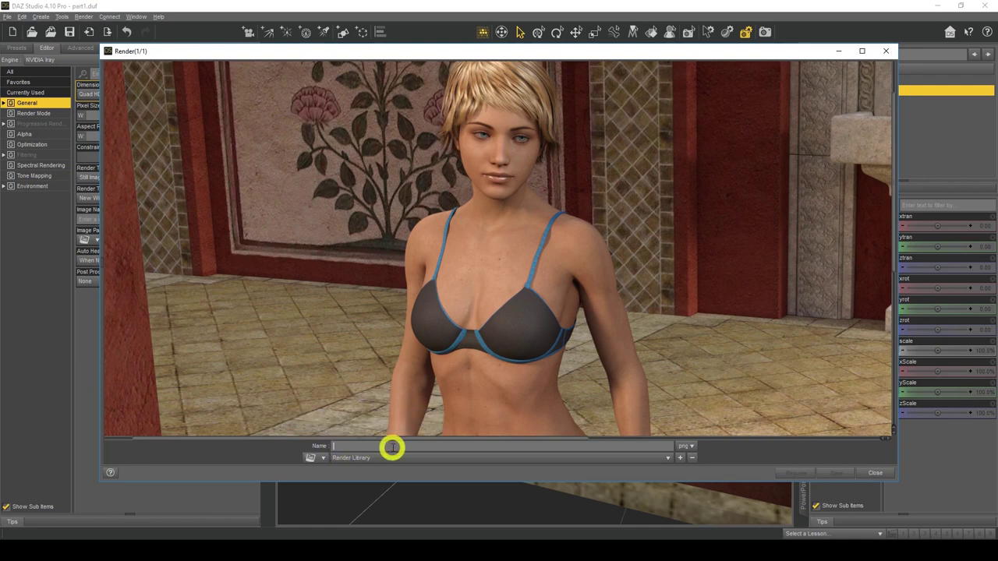
{"action": "key", "text": "shift"}
{"action": "type", "text": "Pa"}
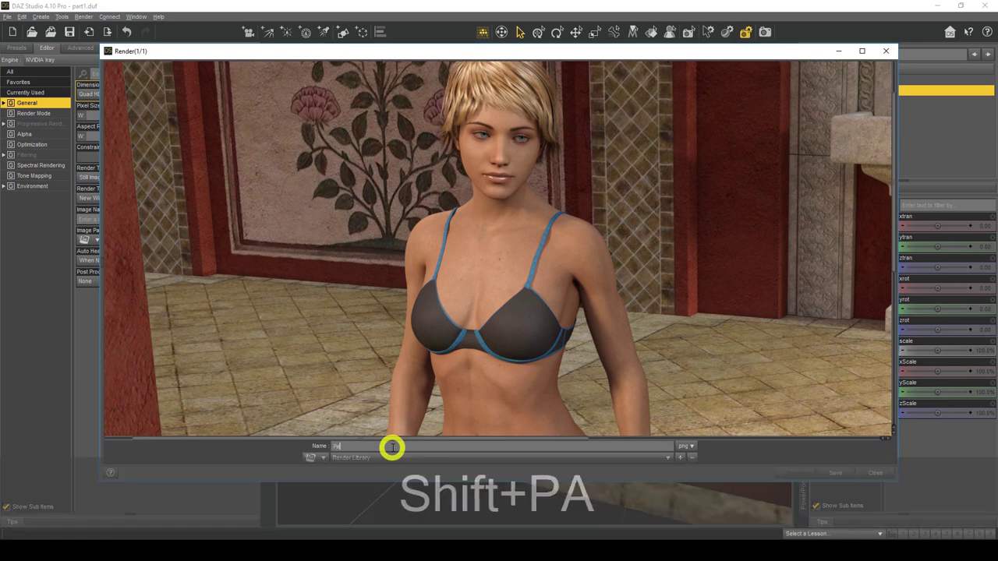
{"action": "type", "text": "rt2"}
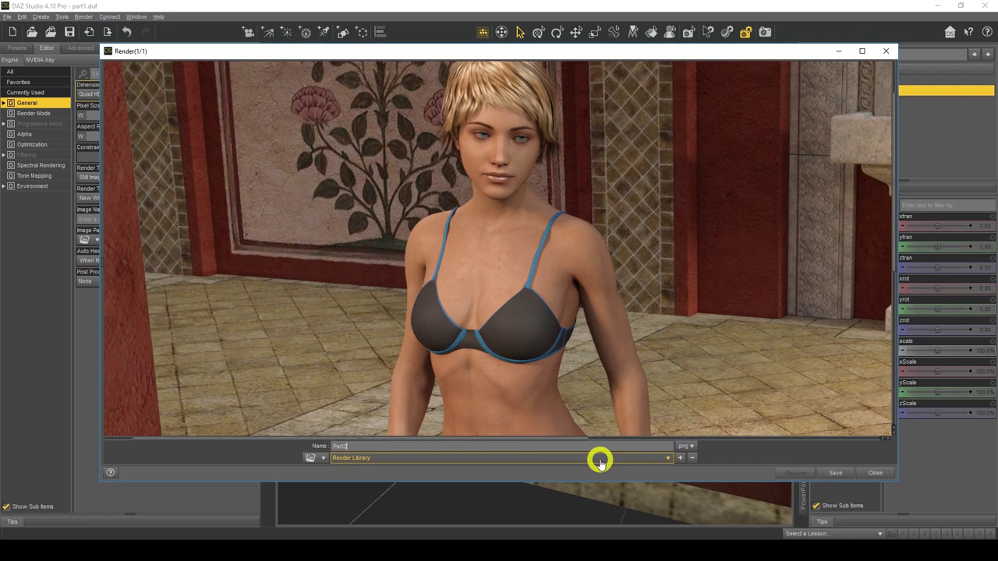
{"action": "left_click", "coordinate": [833, 474]}
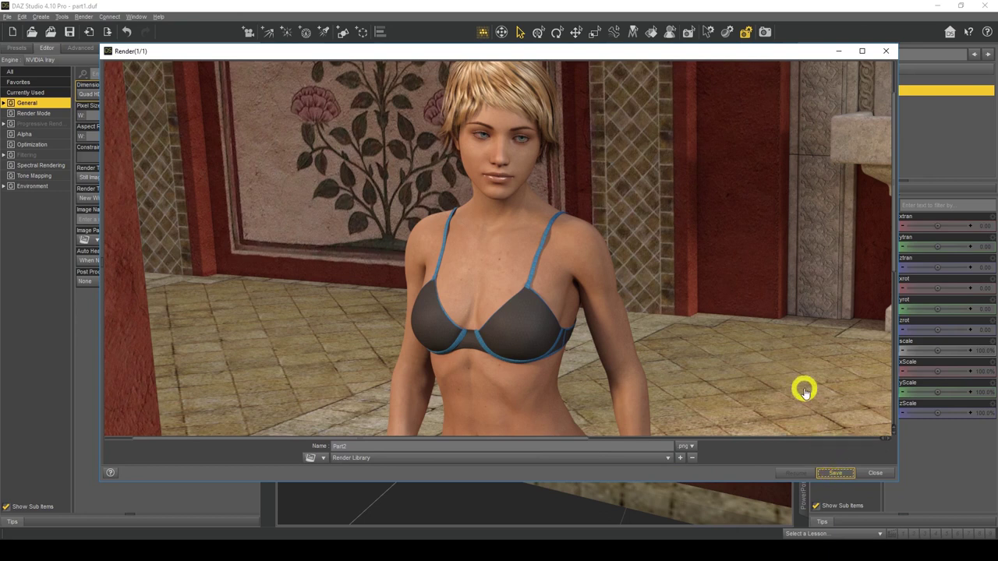
{"action": "key", "text": "Escape"}
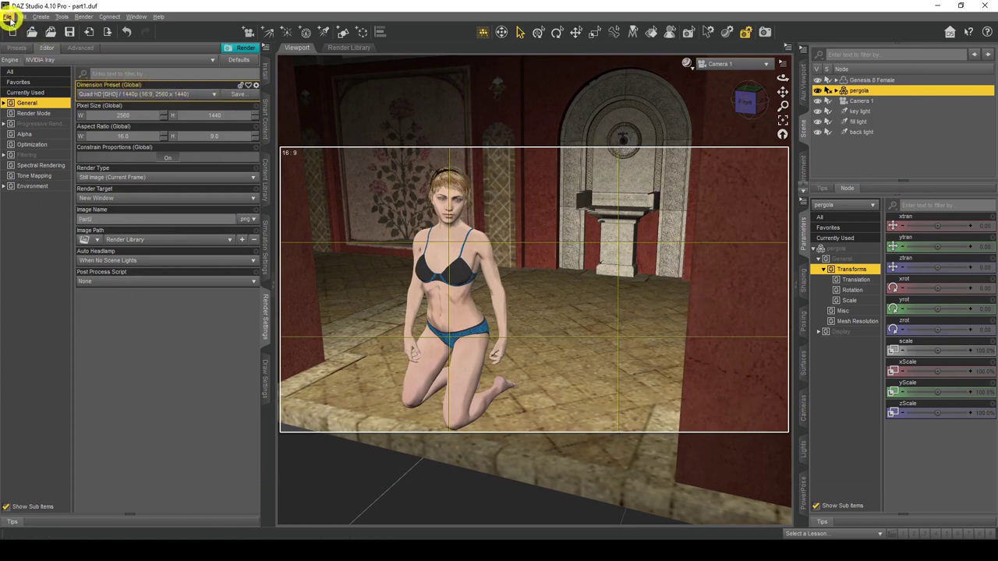
Step: Save the scene as a new DSON User File named part2 in the Scenes folder
{"action": "left_click", "coordinate": [10, 18]}
{"action": "mouse_move", "coordinate": [31, 89]}
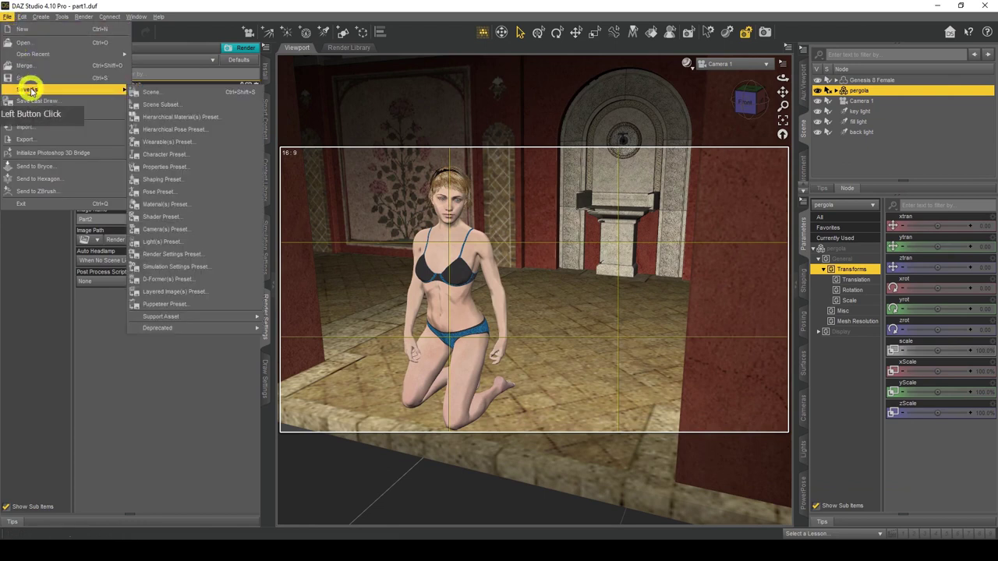
{"action": "left_click", "coordinate": [168, 92]}
{"action": "left_click", "coordinate": [218, 240]}
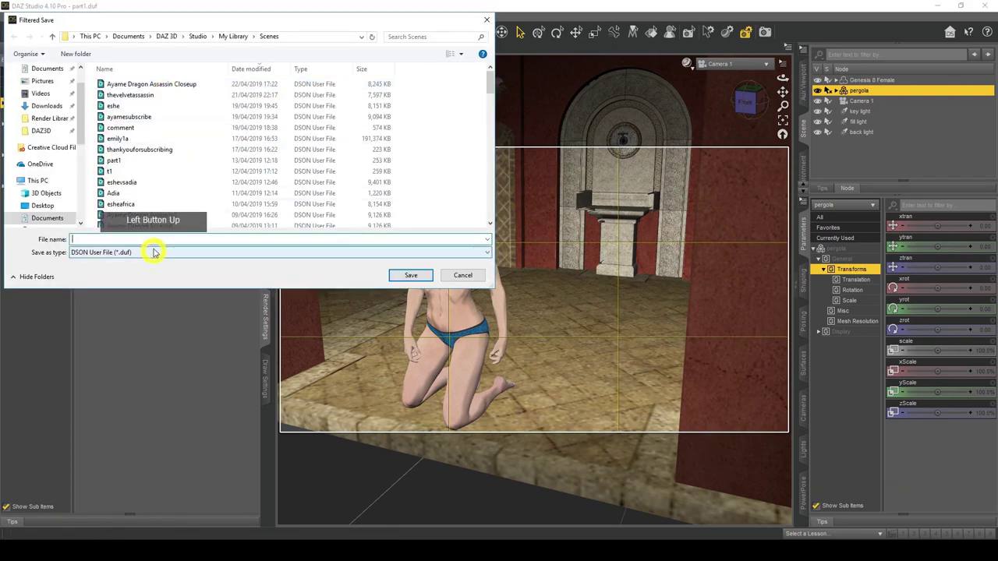
{"action": "type", "text": "prt2"}
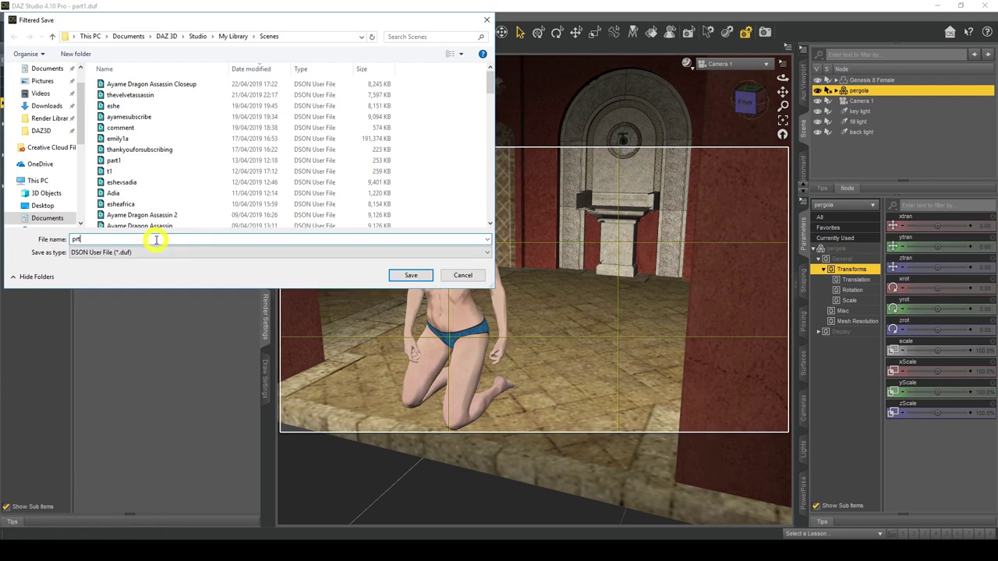
{"action": "key", "text": "BackSpace"}
{"action": "key", "text": "BackSpace"}
{"action": "key", "text": "BackSpace"}
{"action": "type", "text": "a"}
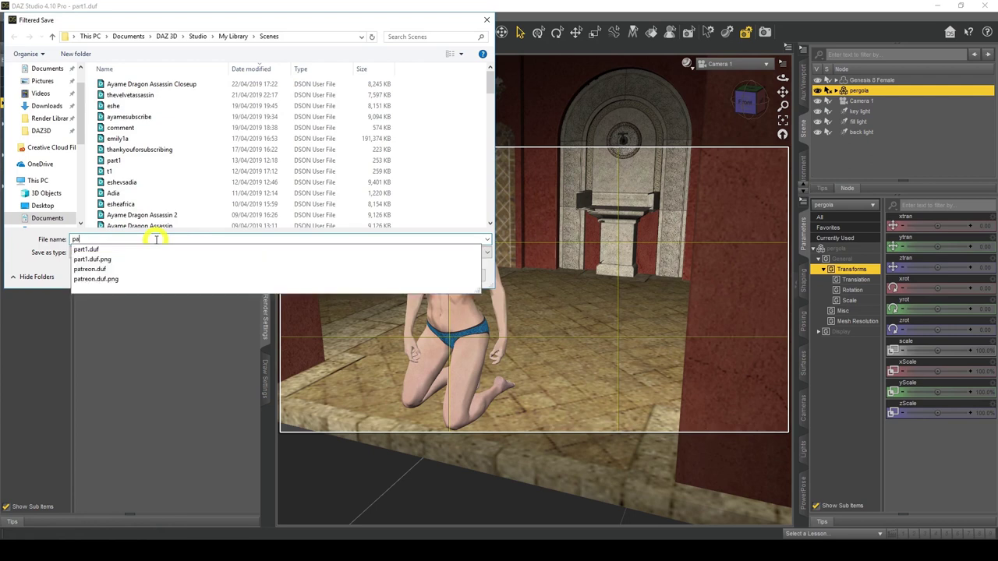
{"action": "type", "text": "rt2"}
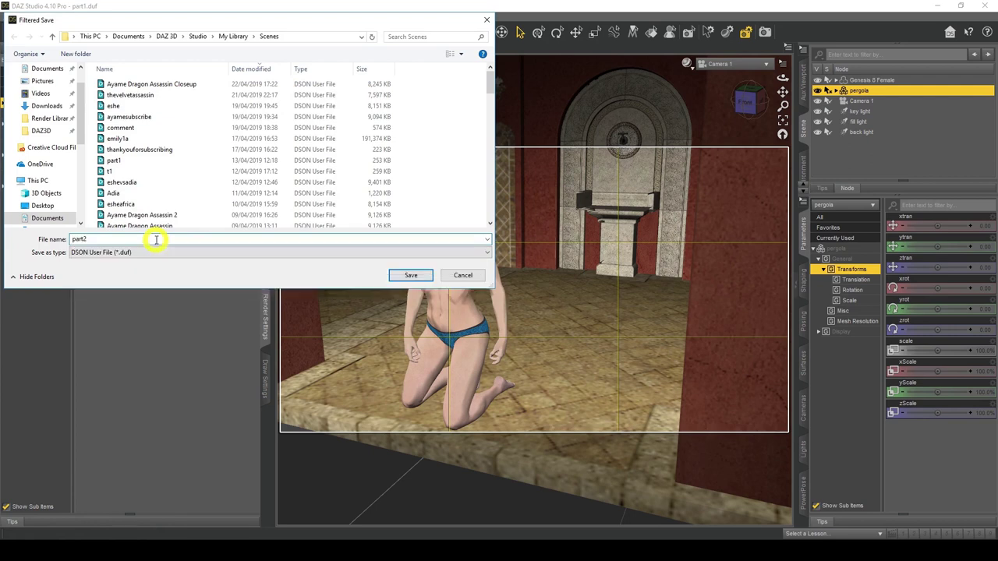
{"action": "left_click", "coordinate": [411, 275]}
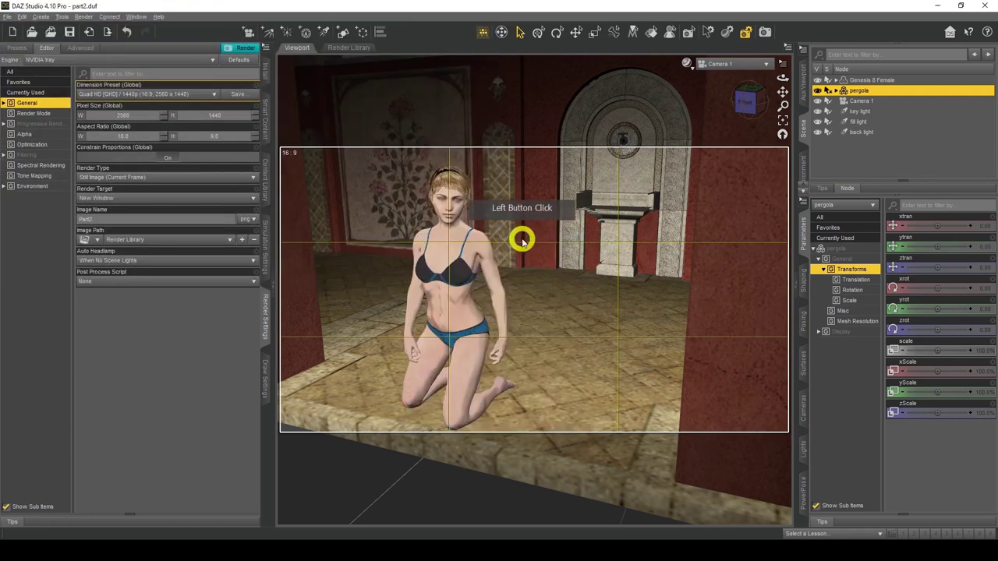